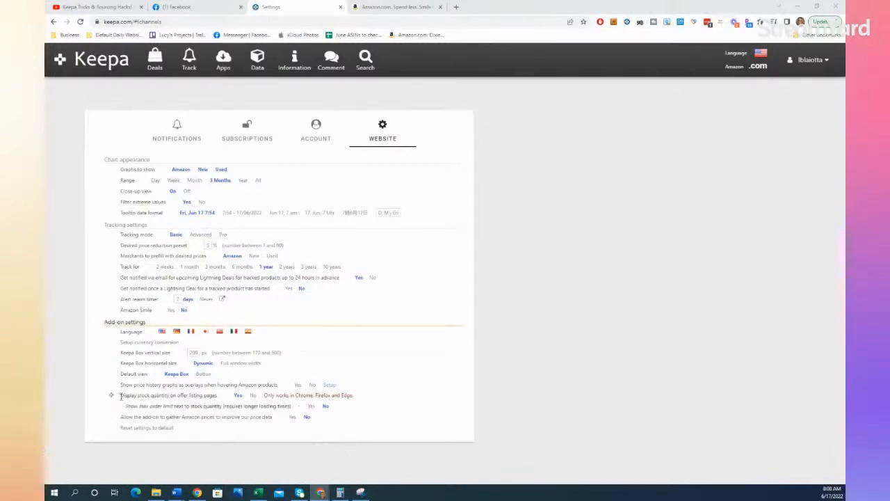
Step: Highlight the add-on setting for displaying stock quantity on offer listing pages
left_click_drag(120, 395, 371, 401)
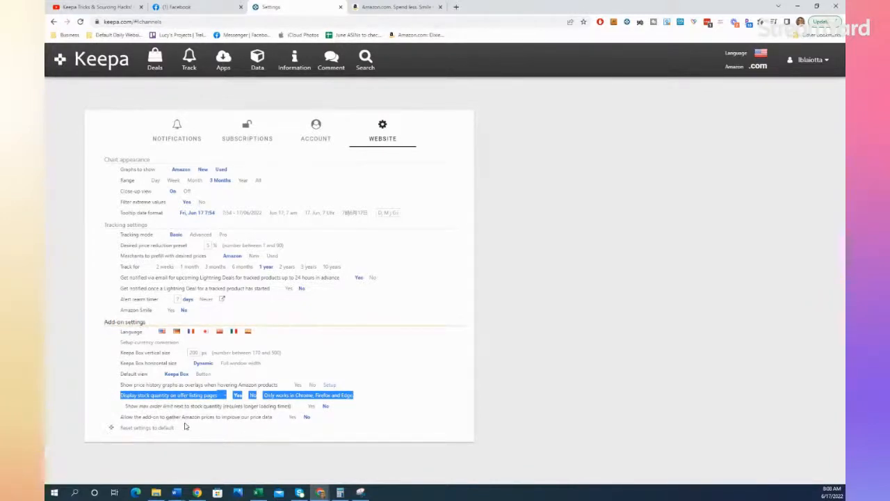
left_click(151, 398)
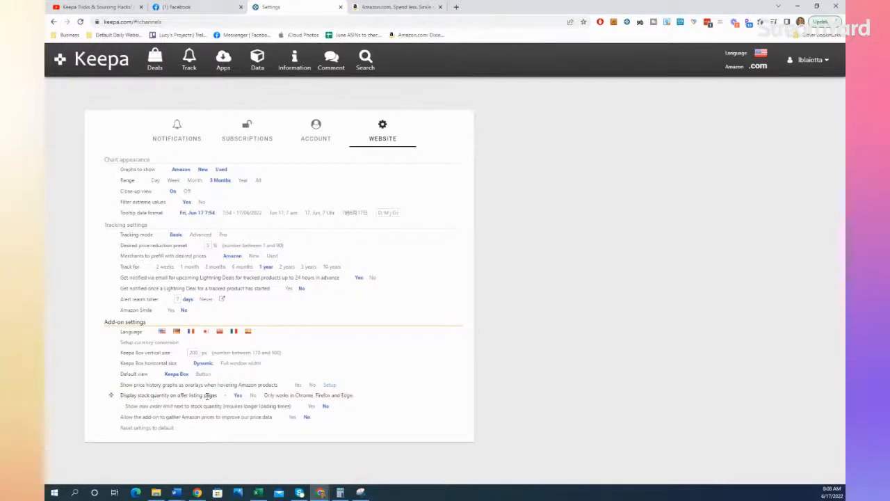
left_click_drag(218, 396, 119, 396)
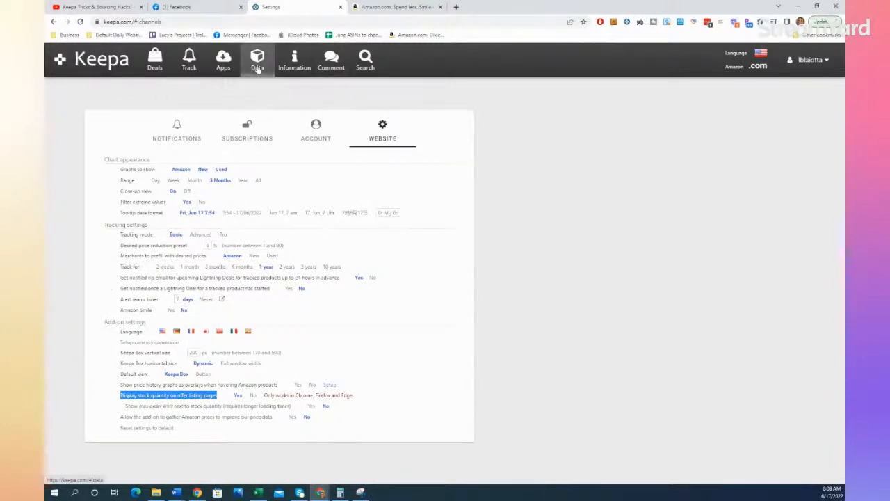
Step: Open the Data section and review its overview of premium data features down to Price Increase Tracking
left_click(257, 63)
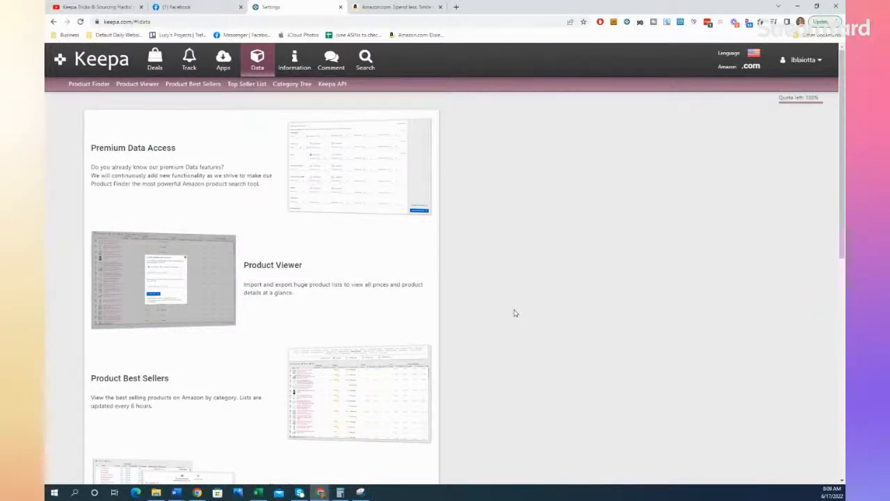
scroll(515, 312, "down", 5)
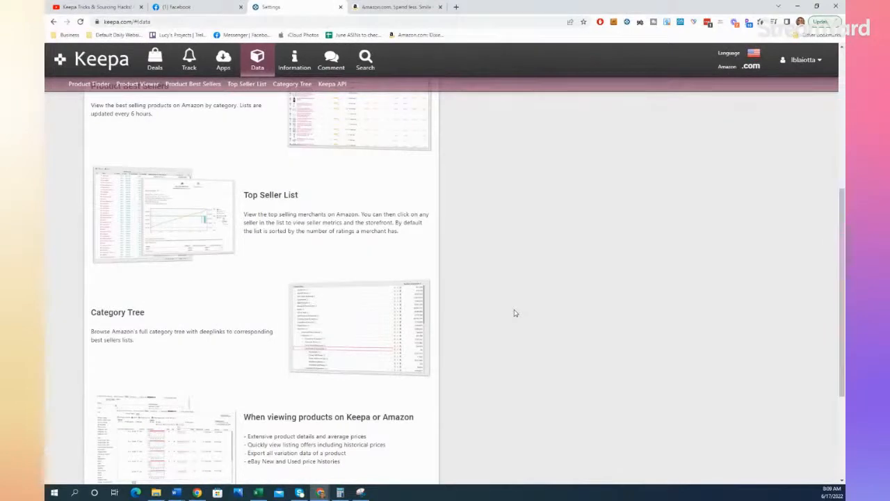
scroll(515, 313, "down", 1)
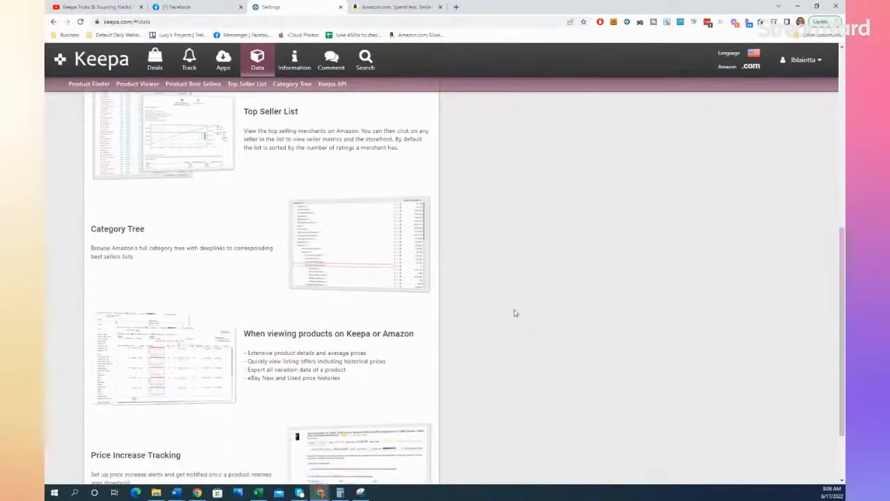
scroll(514, 313, "down", 1)
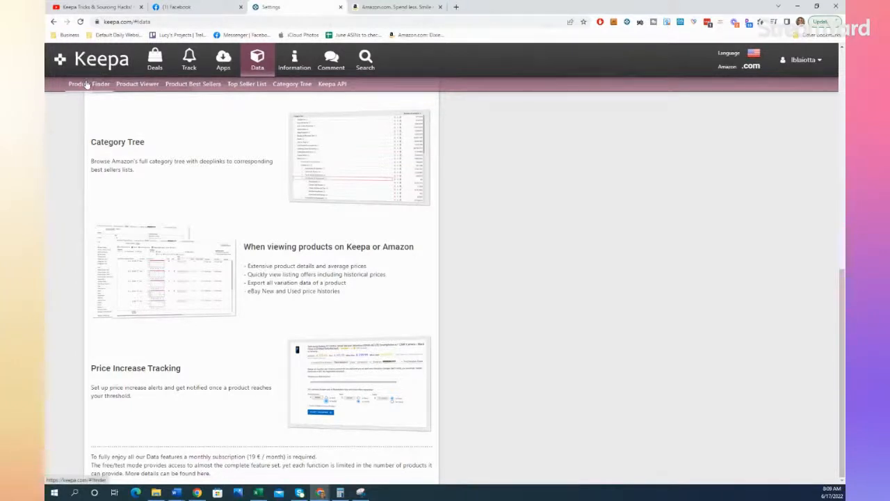
mouse_move(149, 255)
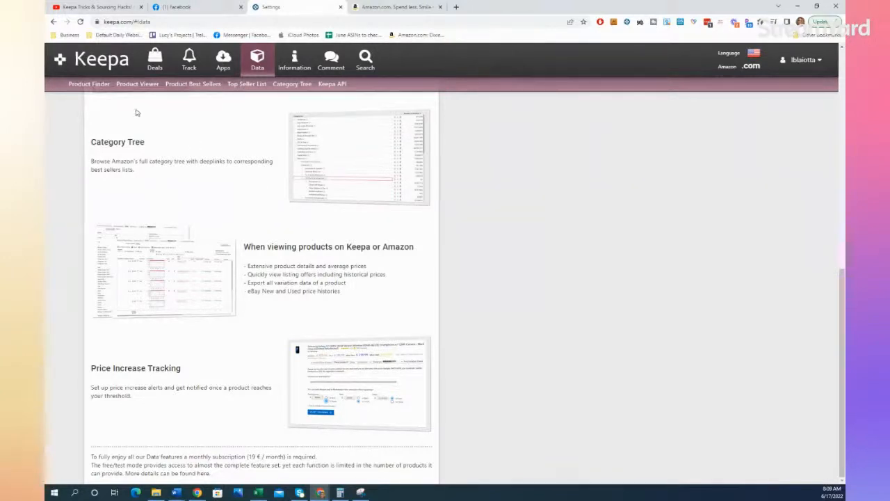
Step: Open the Product Finder and go through its introduction to the Sales Rank & Price Types filters
left_click(85, 89)
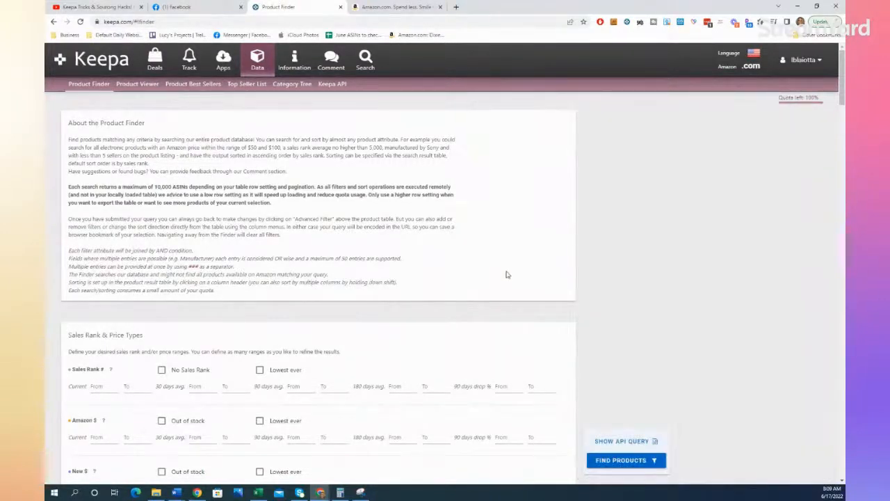
scroll(507, 274, "down", 1)
scroll(507, 275, "up", 1)
scroll(506, 275, "down", 3)
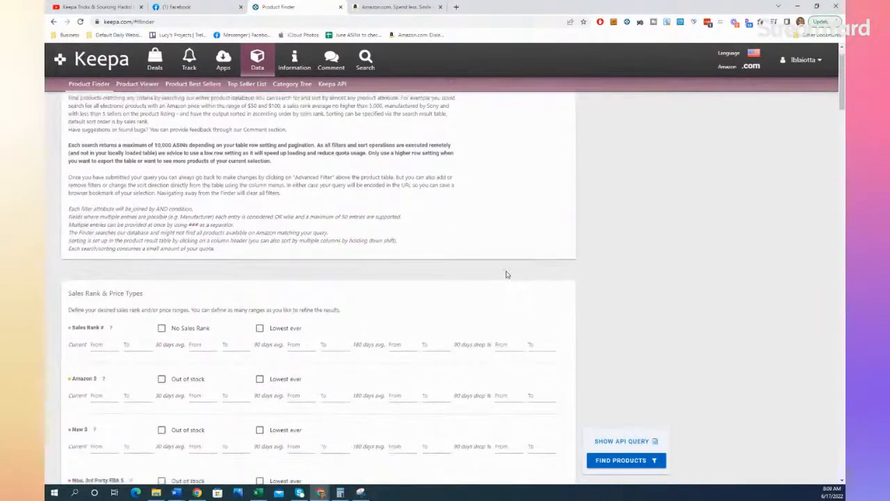
scroll(507, 274, "down", 2)
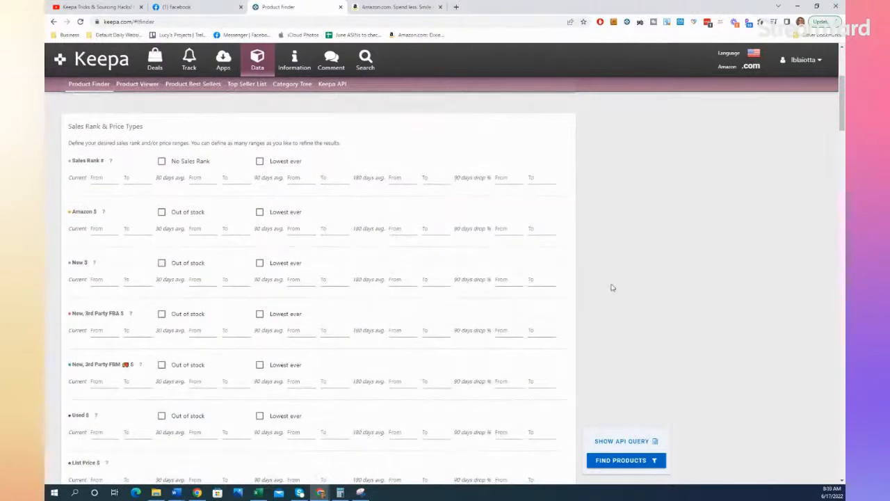
scroll(625, 292, "down", 1)
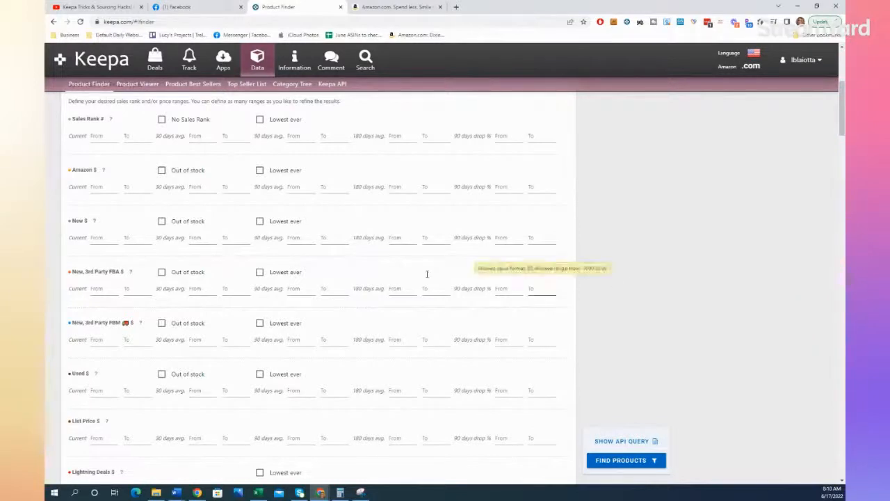
Step: Filter the 90-day average Sales Rank from 5000 to 150000 and require the Amazon offer to be out of stock
left_click(93, 138)
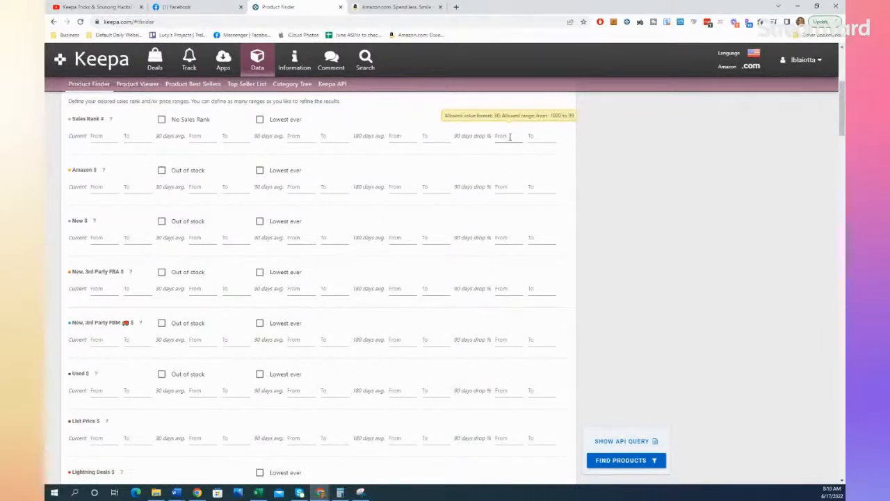
left_click(292, 137)
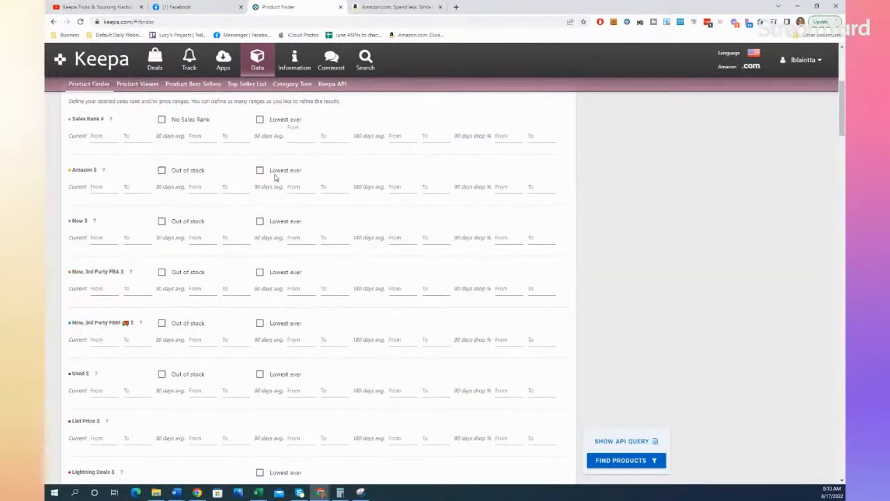
type("5000")
type("15000")
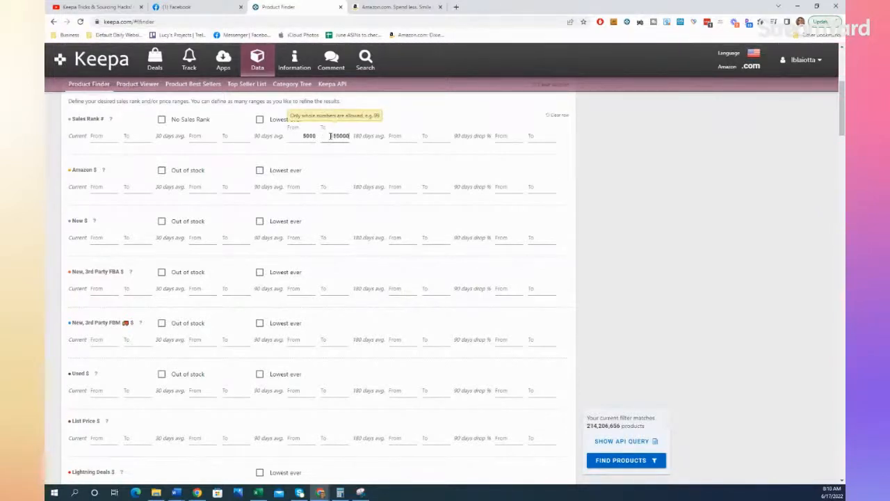
type("0")
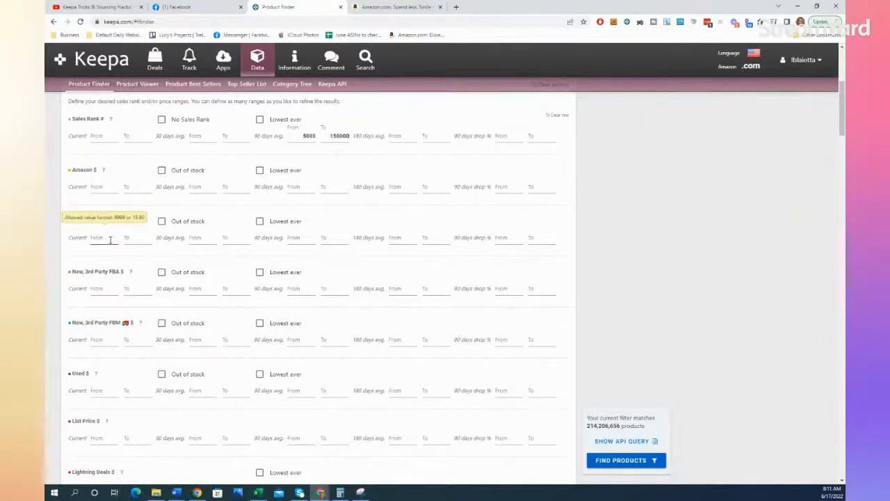
left_click(162, 171)
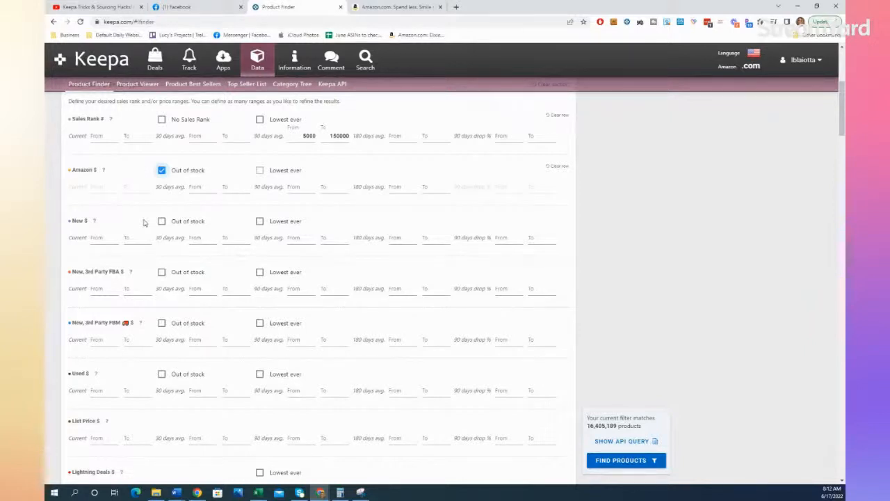
Step: Set the Buy Box 90-day average price range from 20 to 60
scroll(239, 356, "down", 3)
scroll(238, 355, "down", 3)
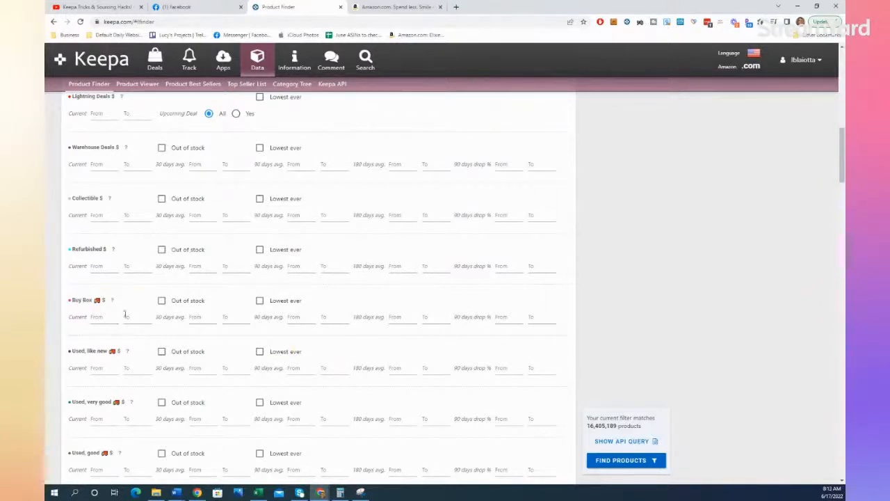
left_click(294, 318)
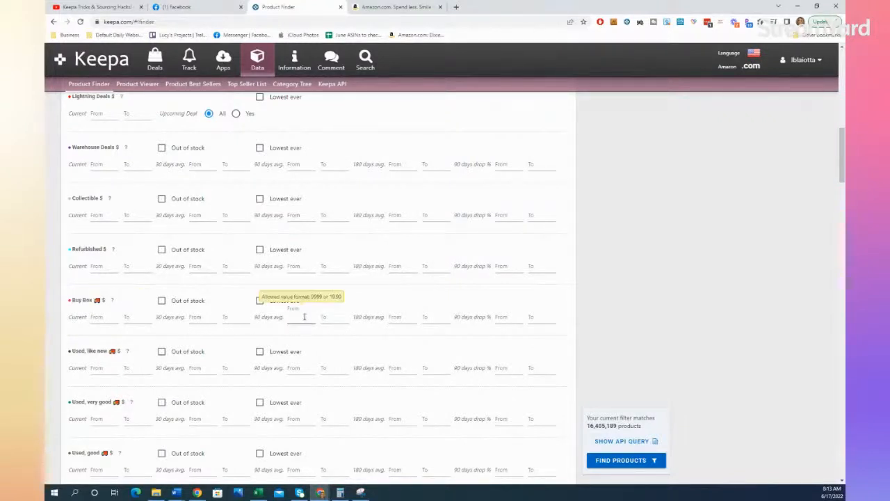
type("20")
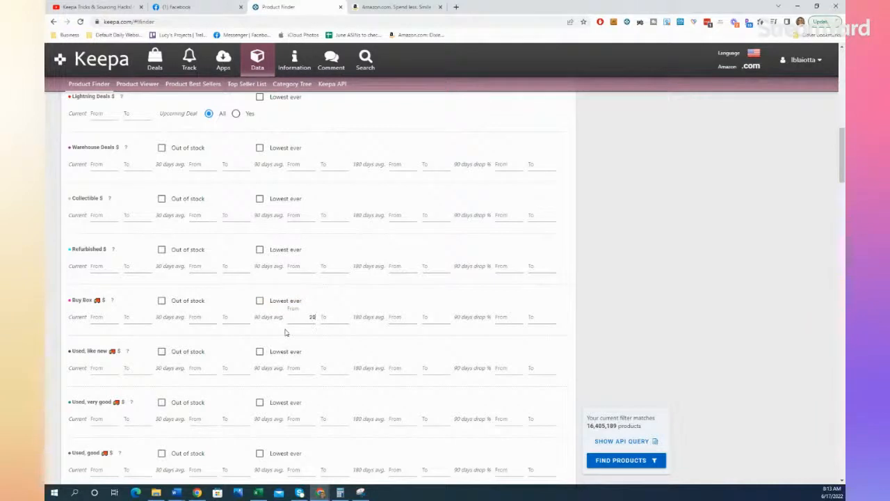
left_click(325, 316)
type("60")
Step: Set the root category filter to Beauty & Personal Care and highlight the number of matching products
scroll(390, 345, "down", 2)
scroll(389, 345, "down", 5)
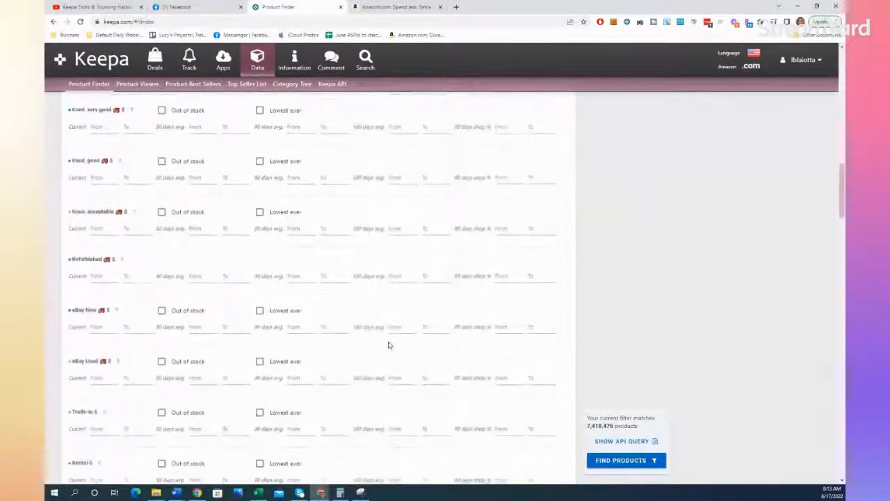
scroll(389, 344, "down", 2)
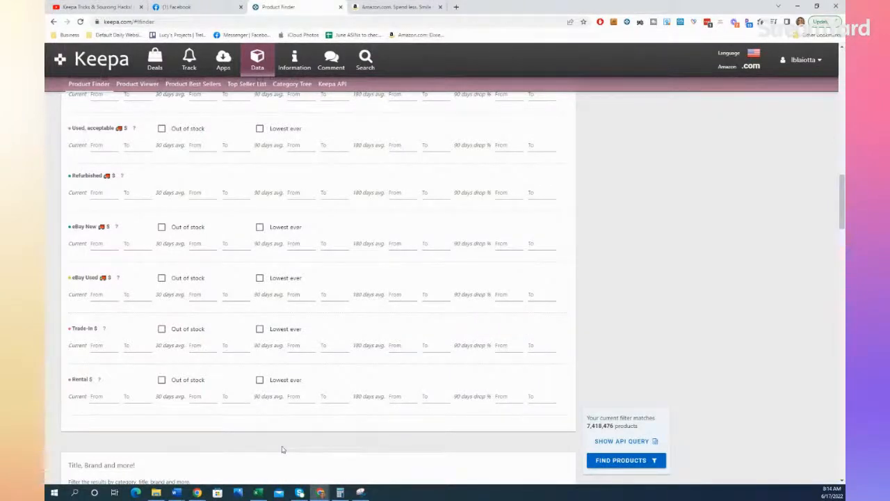
scroll(282, 449, "down", 2)
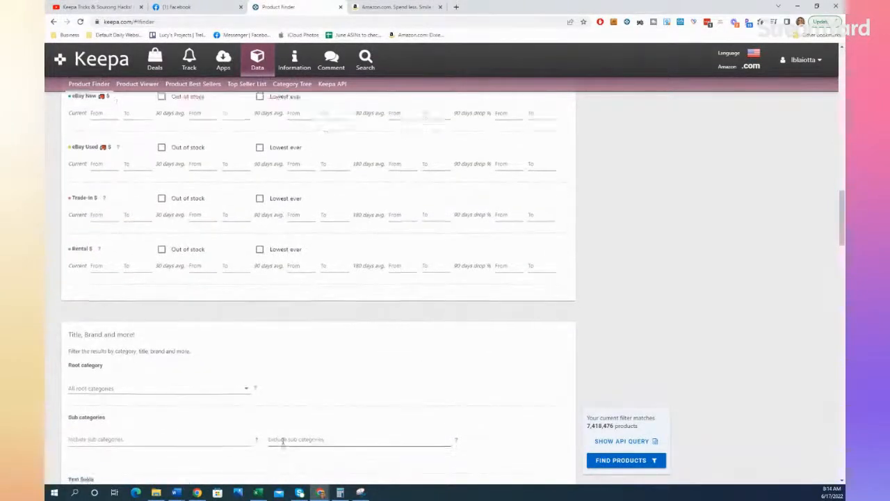
scroll(283, 446, "down", 2)
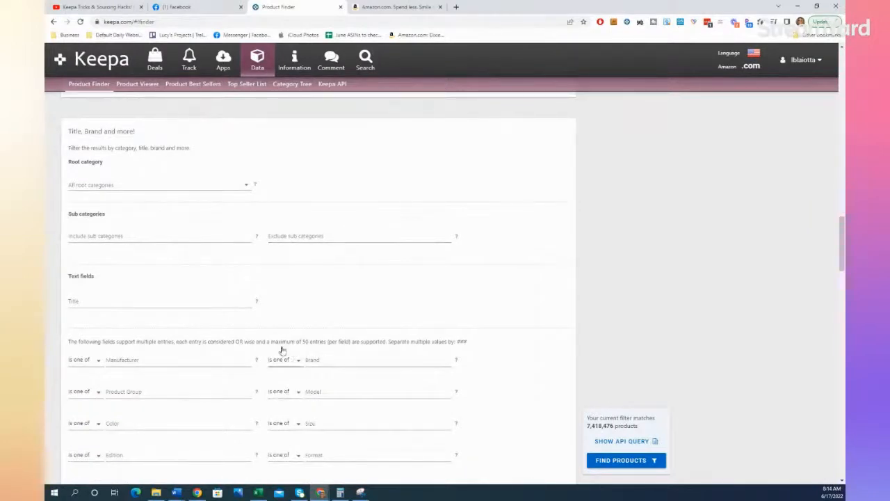
left_click(246, 186)
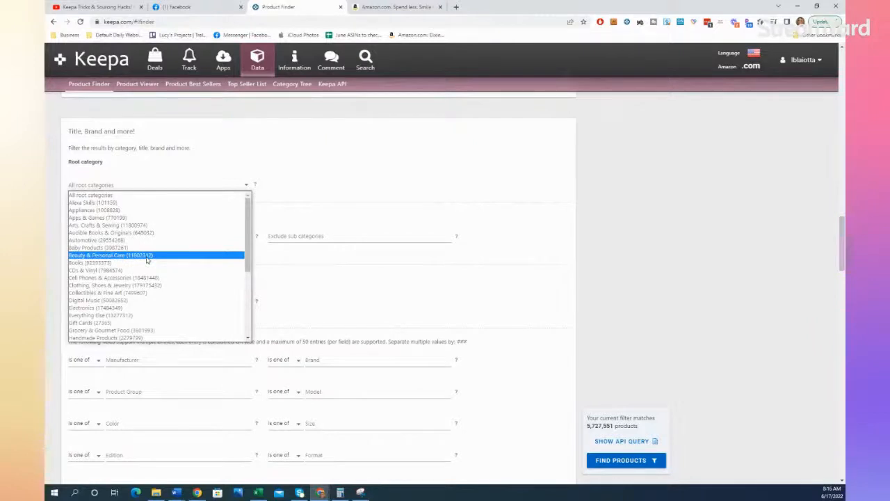
scroll(147, 259, "down", 4)
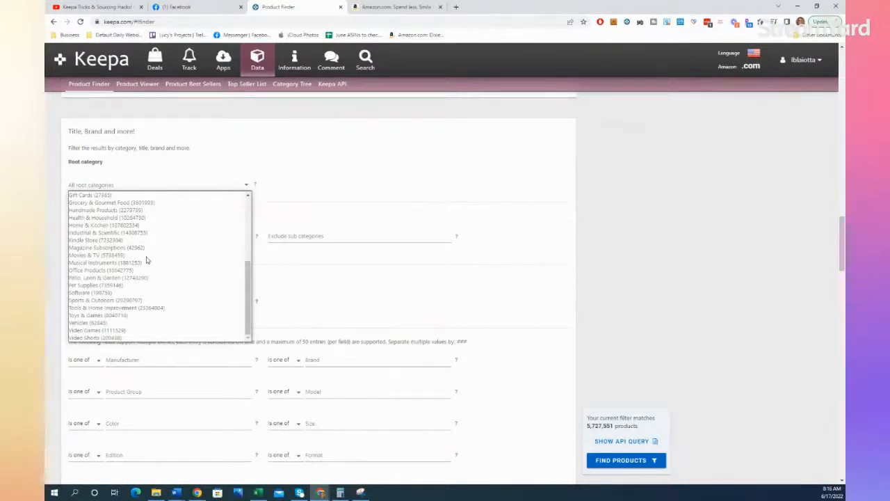
scroll(146, 260, "up", 1)
scroll(146, 260, "up", 3)
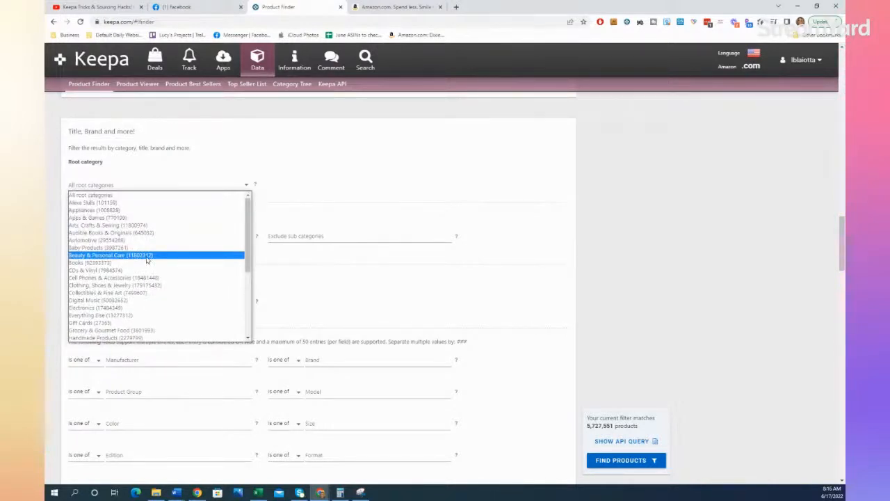
left_click(146, 256)
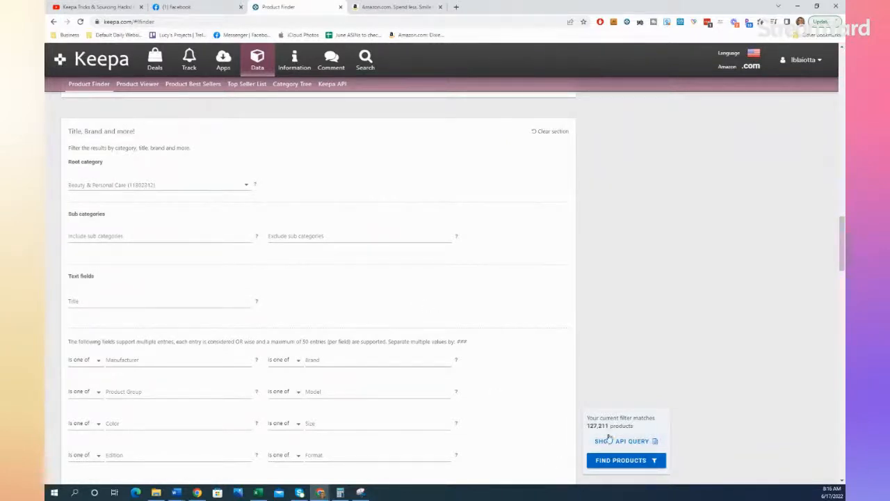
left_click_drag(588, 424, 609, 426)
Step: Try filtering the product titles by "Cover Girl" and clear the entry
scroll(418, 306, "down", 2)
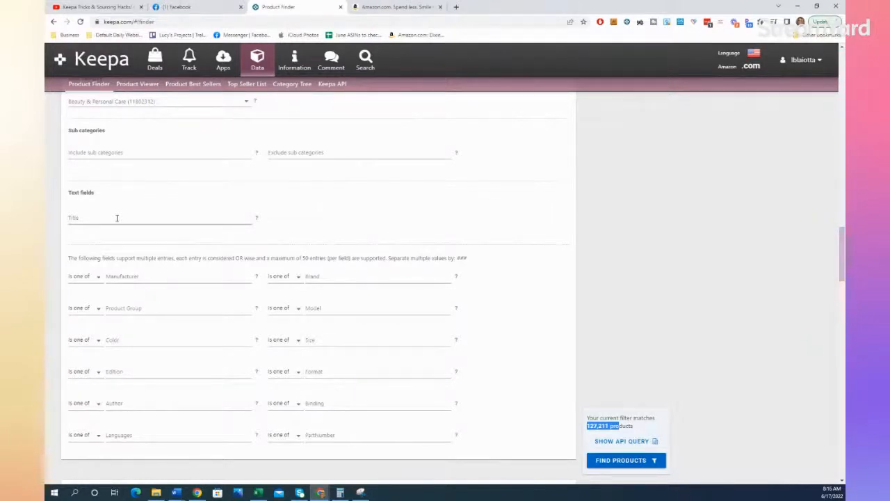
left_click(117, 218)
type("cover Girl")
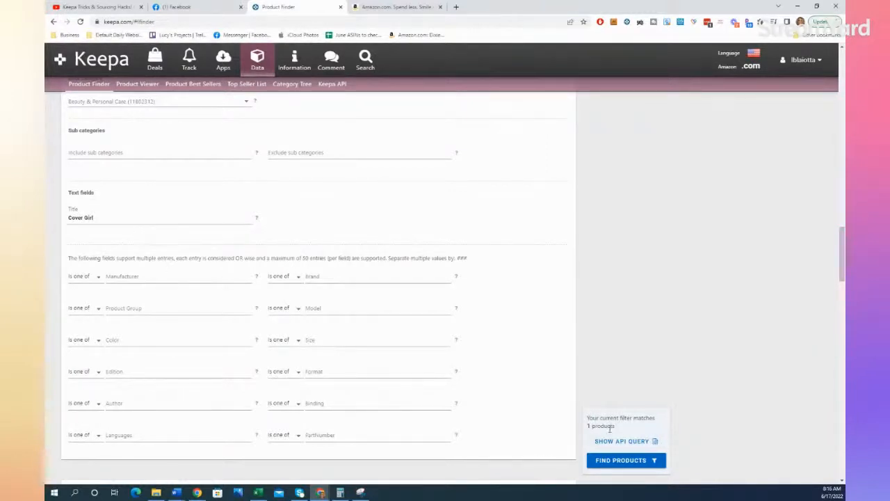
triple_click(92, 217)
key("BackSpace")
Step: Set the Title filter to "shampoo" and run the product search
left_click(93, 237)
left_click(101, 214)
type("shampoo")
key("Return")
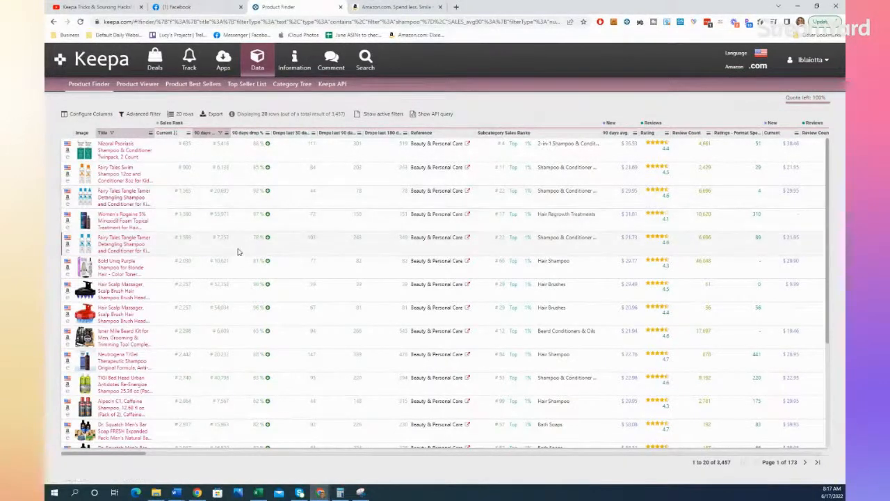
Step: Return to the Product Finder filter form and set the root category to Beauty & Personal Care
left_click(52, 23)
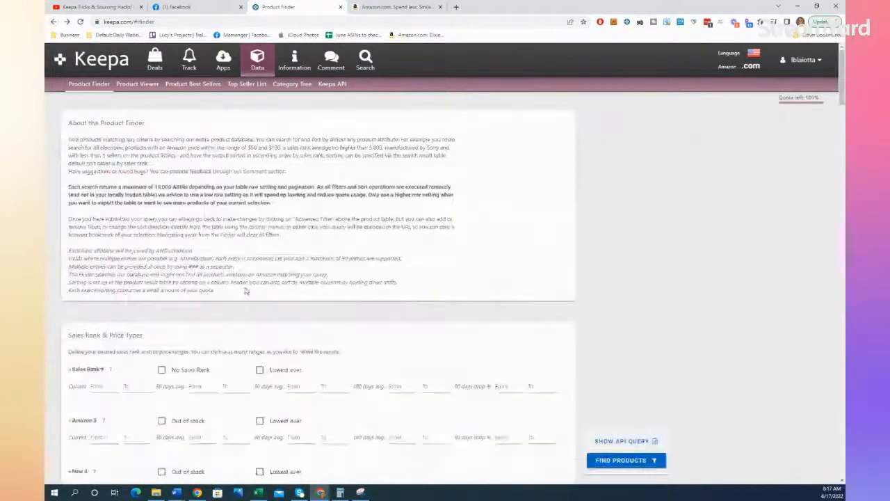
scroll(246, 291, "down", 1)
scroll(250, 291, "down", 5)
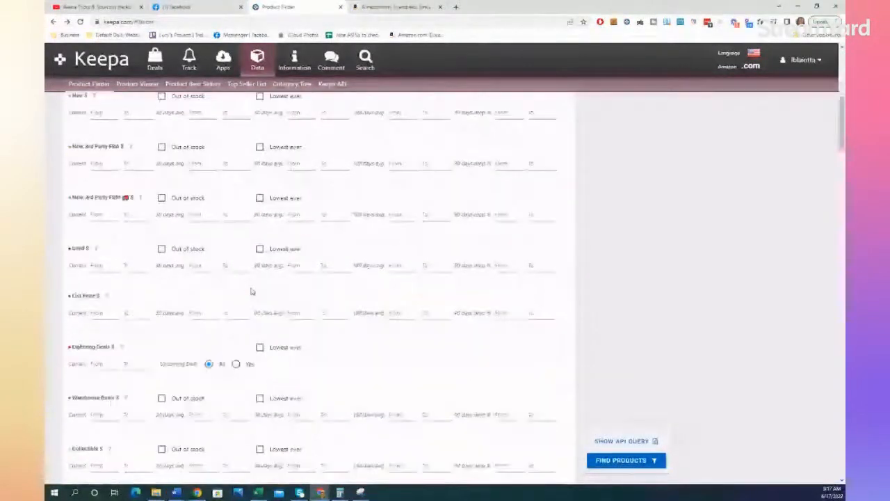
scroll(252, 291, "down", 5)
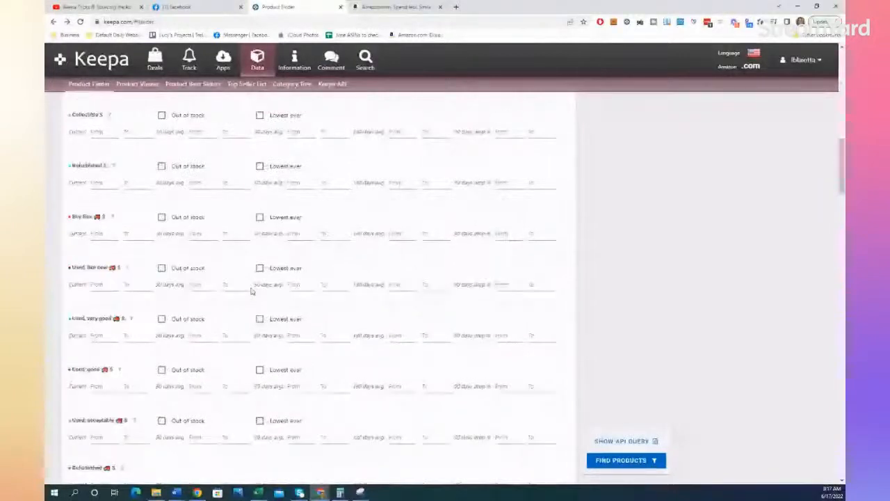
scroll(252, 292, "down", 5)
left_click(194, 231)
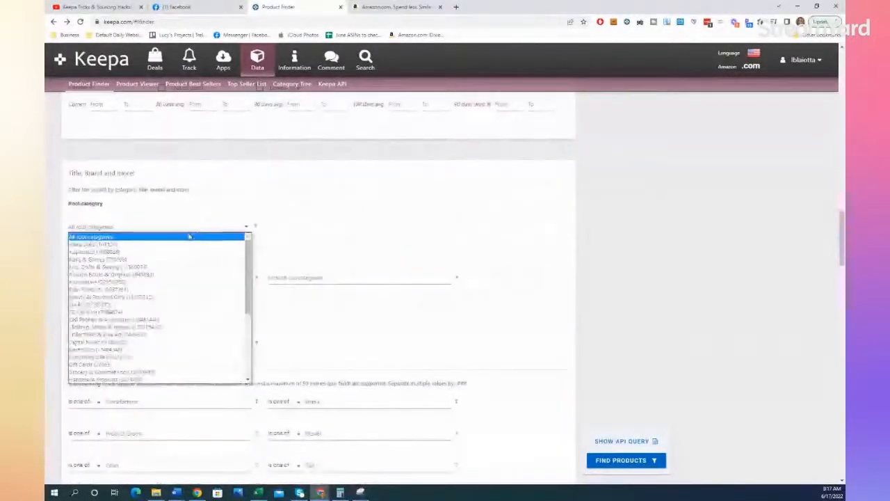
left_click(146, 296)
Step: Set the Sales Rank 90-day average range from 5000 to 150000
scroll(167, 304, "up", 12)
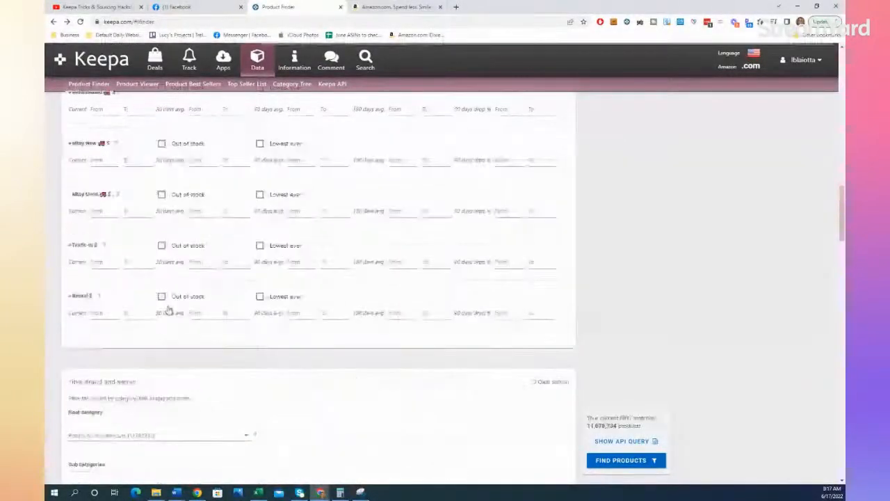
scroll(172, 308, "up", 10)
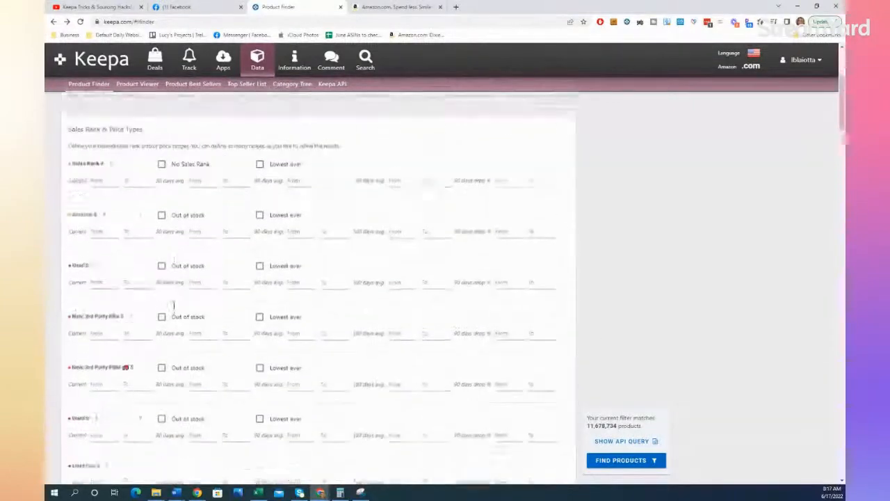
scroll(292, 253, "down", 4)
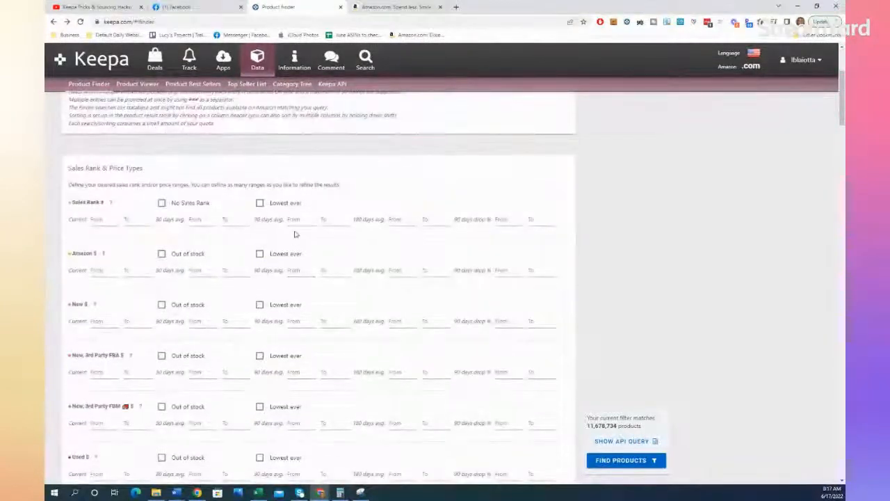
left_click(294, 220)
type("5")
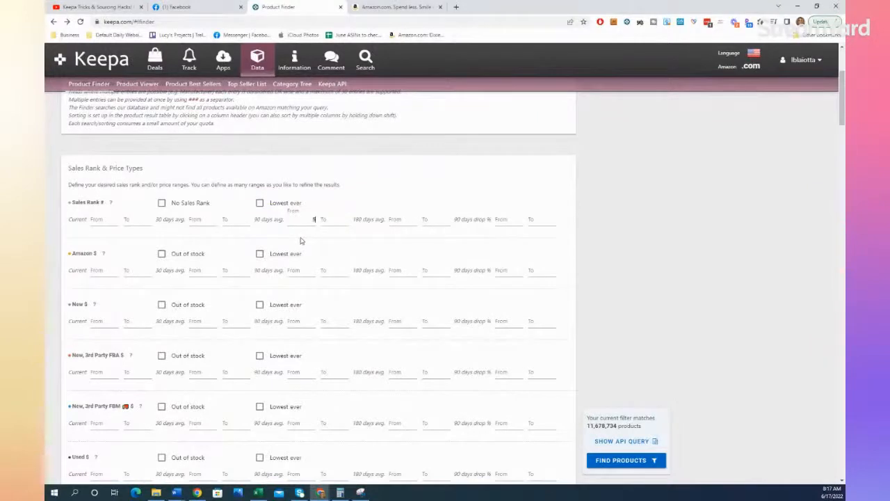
type("000")
key("Tab")
type("1500")
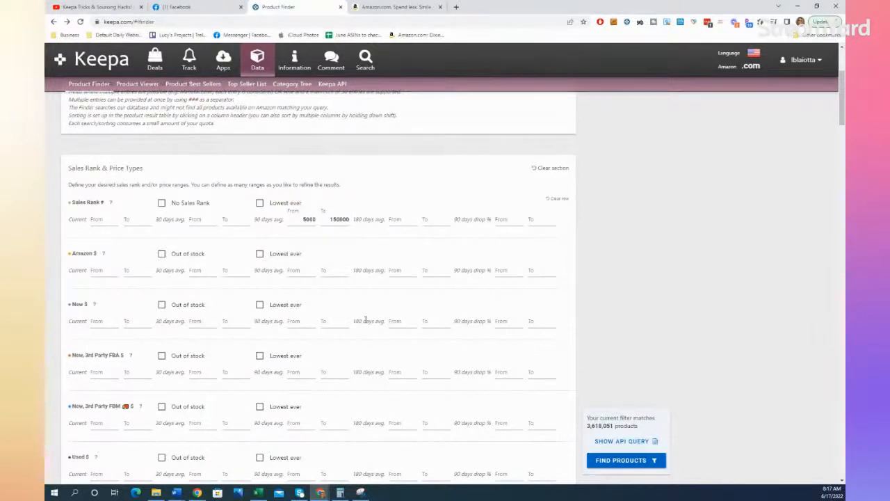
Step: Restrict the Amazon price type to out-of-stock products and set the Buy Box 90-day average price range from 15 to 69
scroll(365, 318, "down", 2)
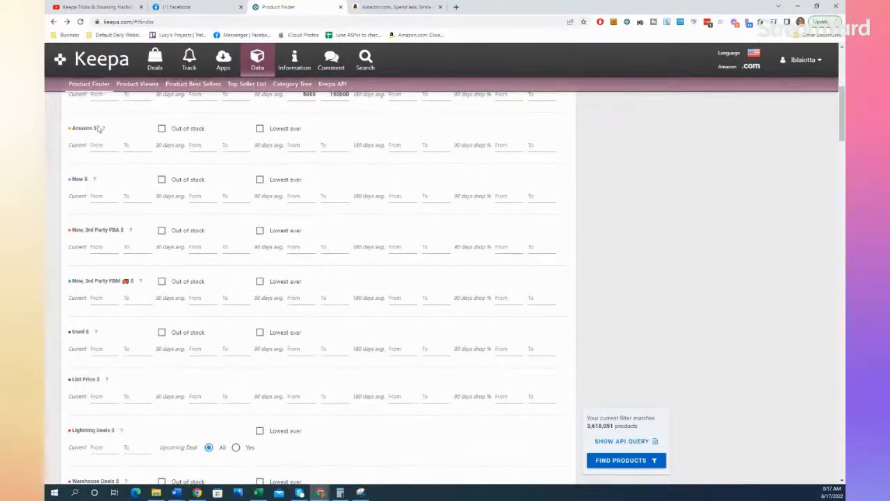
left_click(160, 130)
scroll(157, 147, "down", 4)
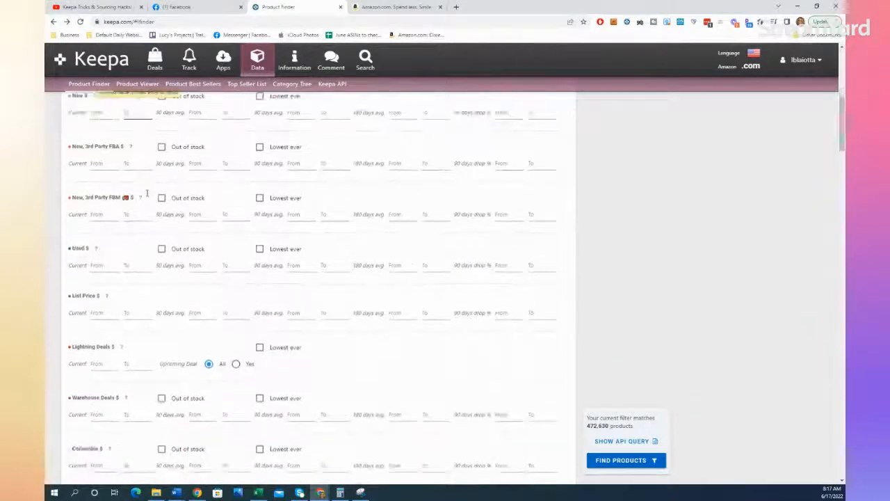
scroll(147, 194, "down", 3)
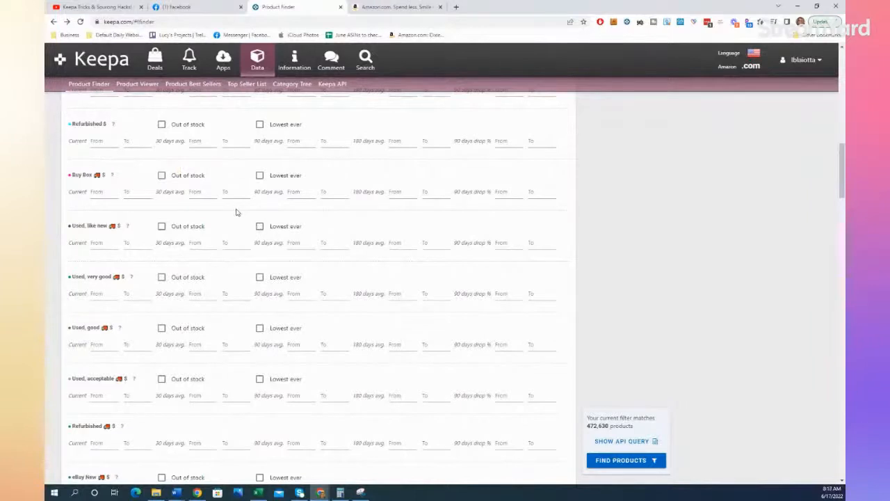
left_click(299, 193)
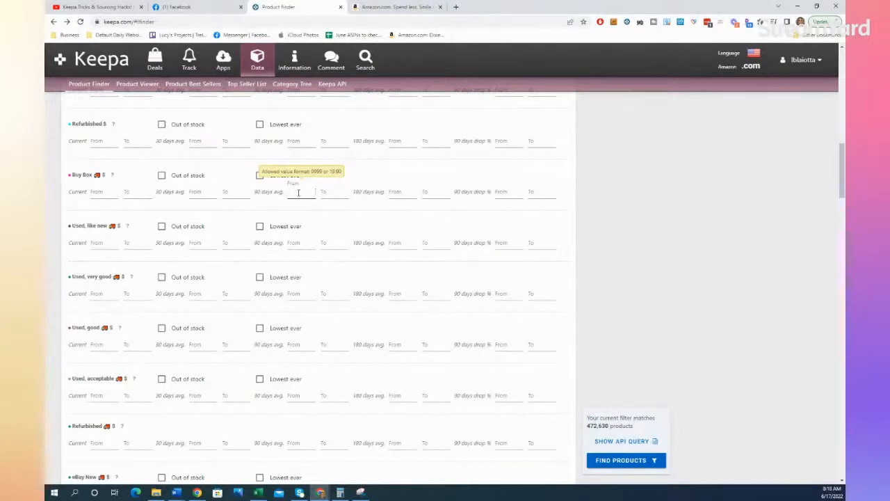
type("15")
left_click(329, 189)
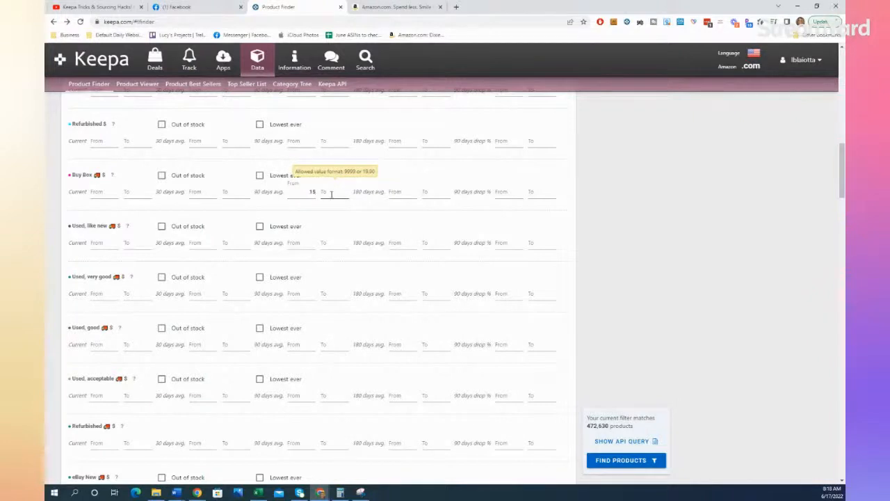
type("69")
Step: Examine the matching options available for the Brand filter, leaving the choice as "Is one of"
scroll(343, 229, "down", 4)
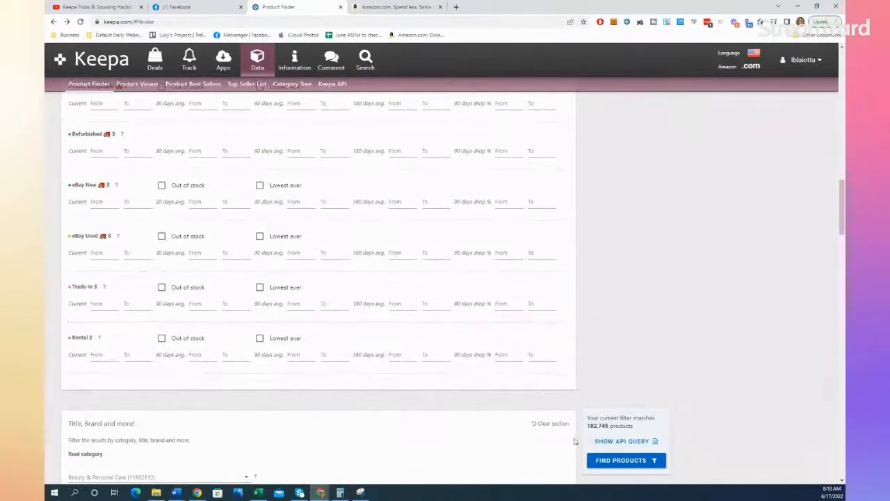
scroll(258, 307, "down", 4)
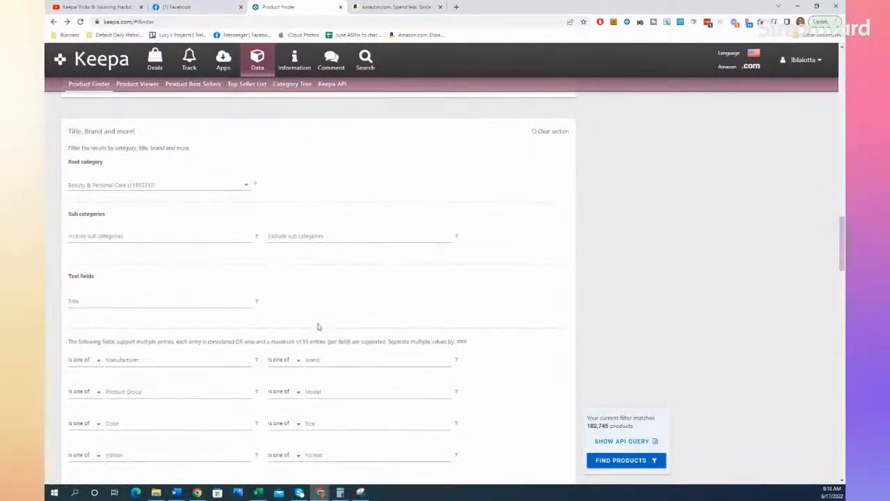
scroll(317, 326, "down", 2)
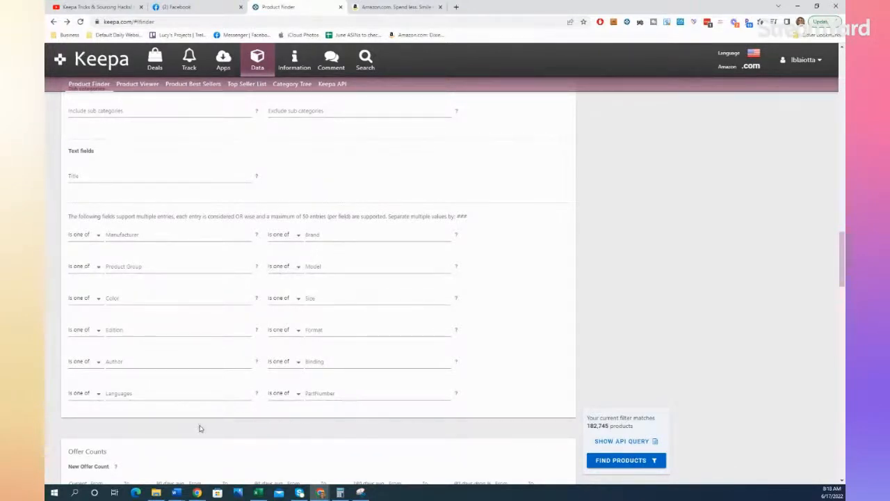
left_click(299, 237)
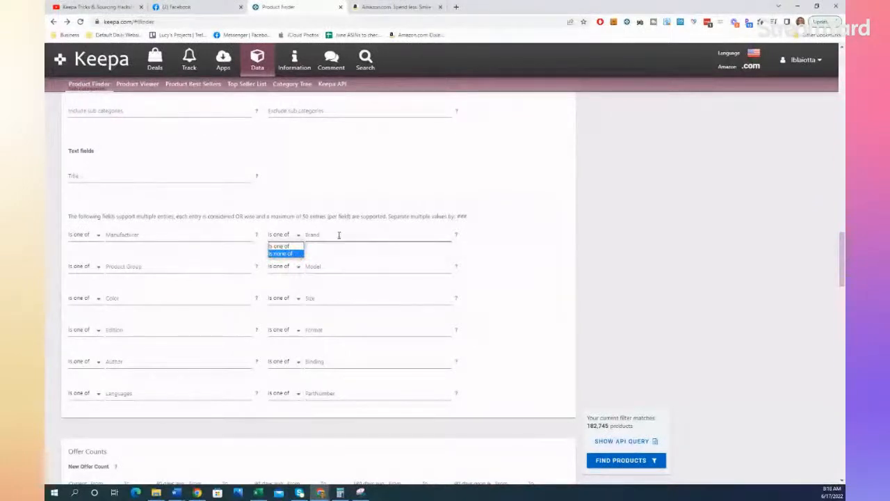
left_click(509, 240)
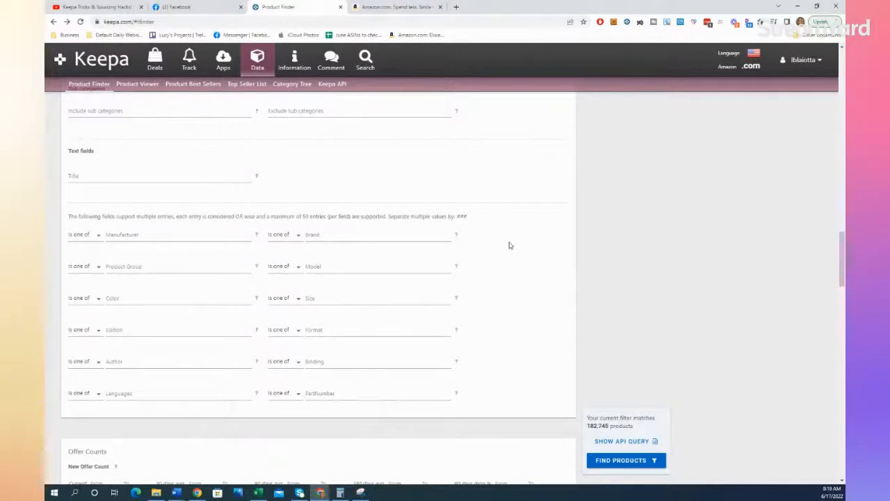
Step: Try filtering the Brand field by "covergirl"
left_click(349, 237)
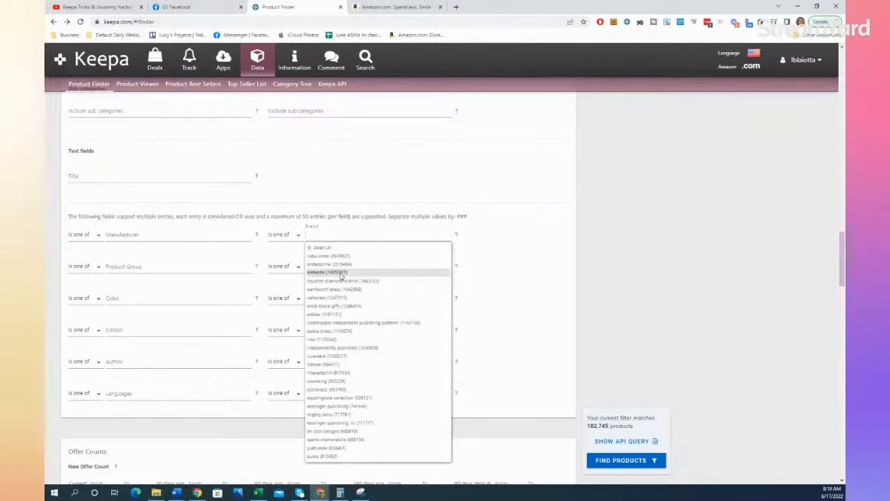
type("over")
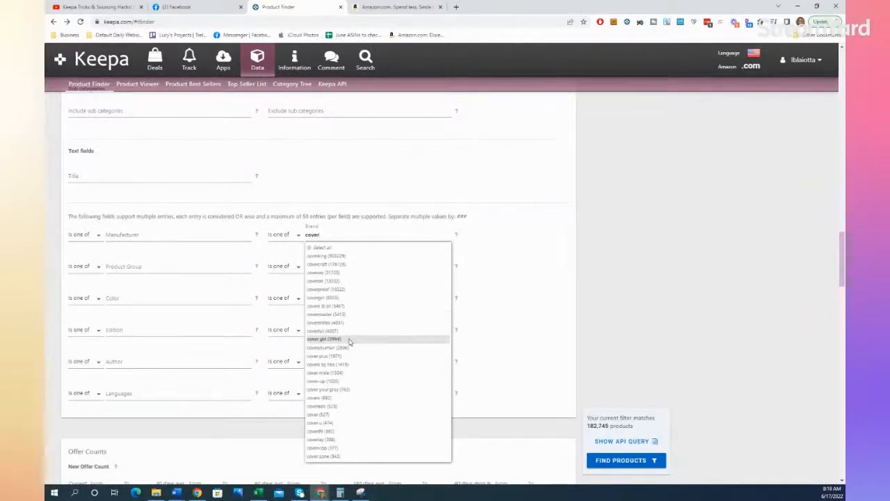
left_click(357, 298)
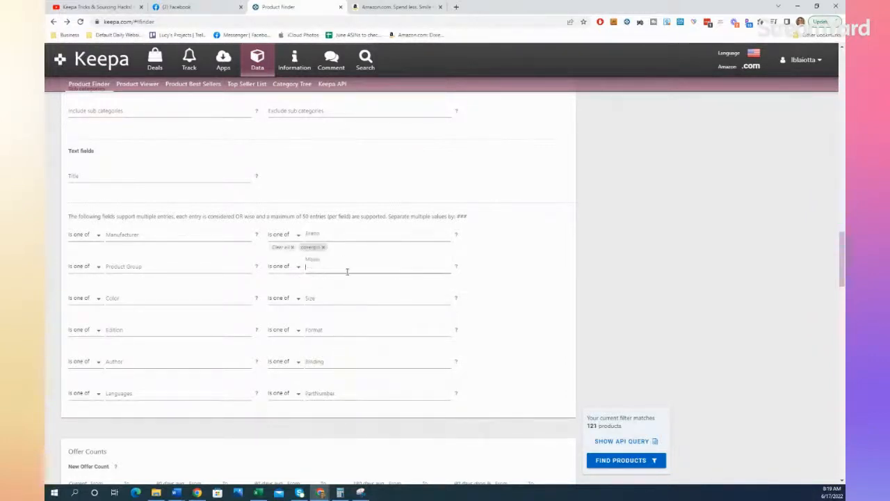
left_click(347, 271)
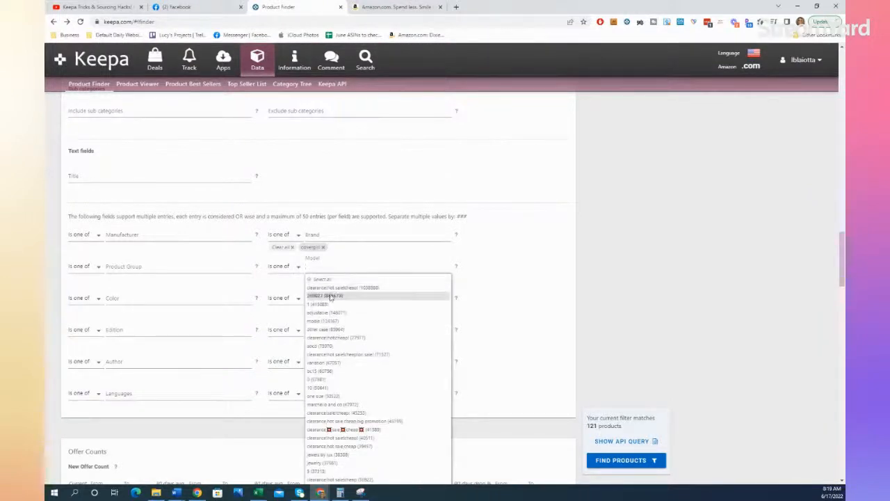
left_click(342, 237)
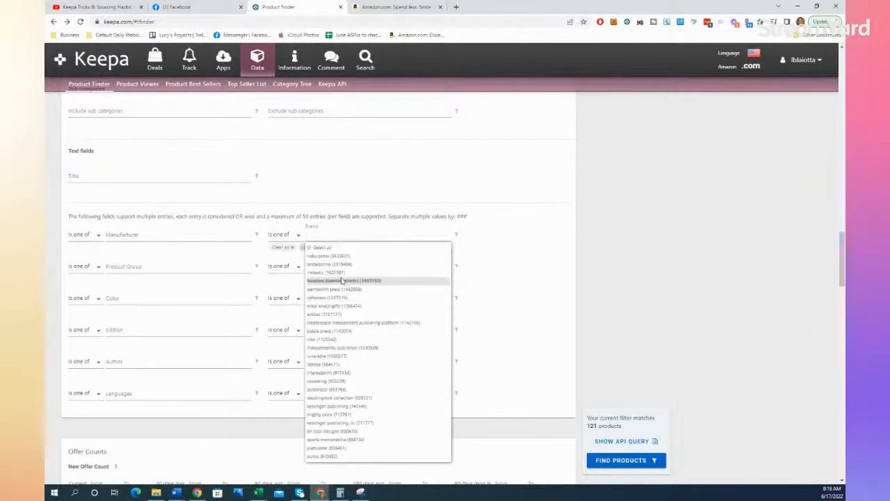
type("cover")
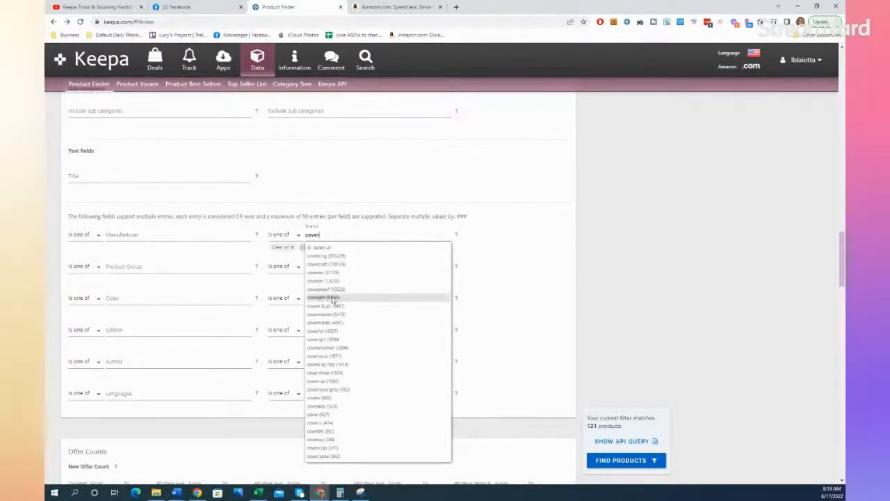
left_click(334, 297)
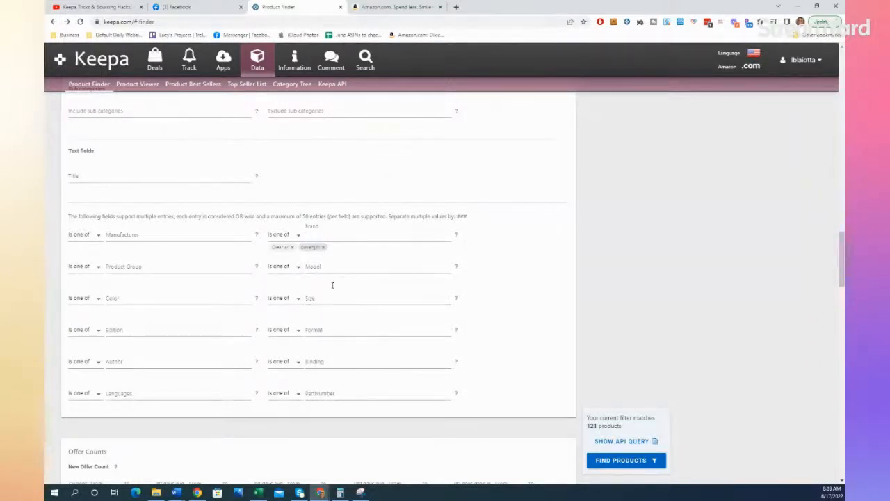
Step: Try adding the spelling "cover girl" as a second brand and remove both brand entries
type("cov")
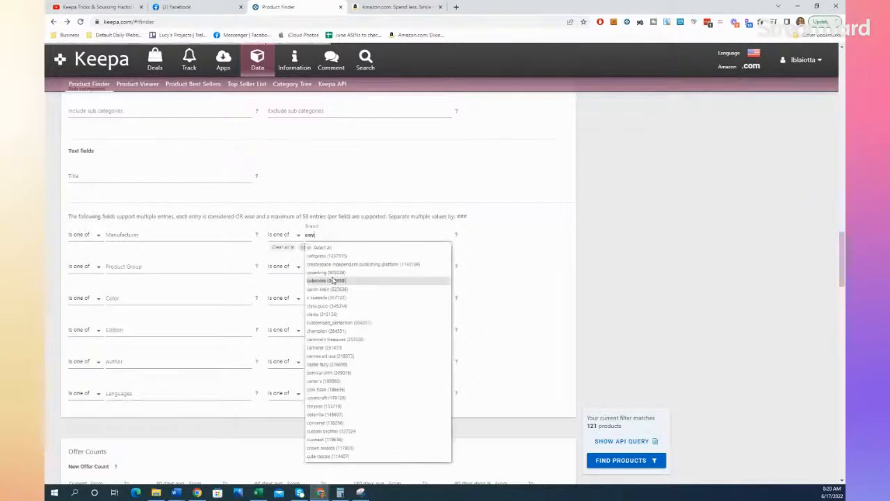
type("er gi")
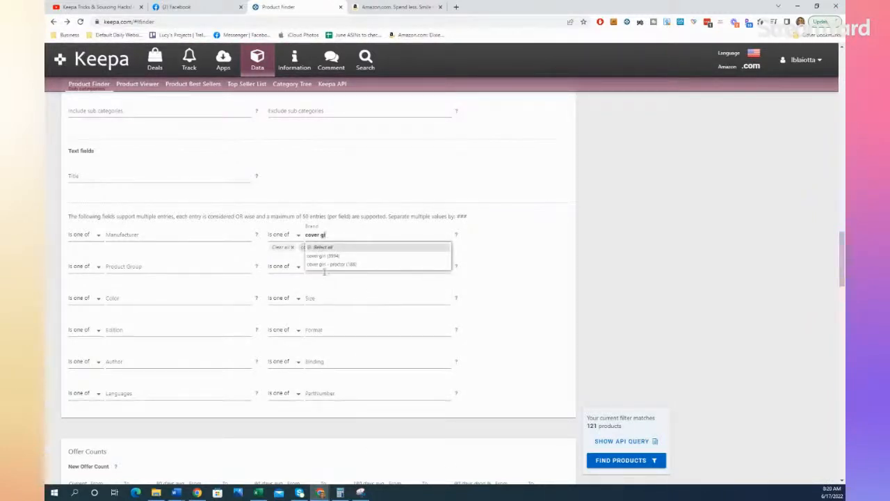
left_click(325, 256)
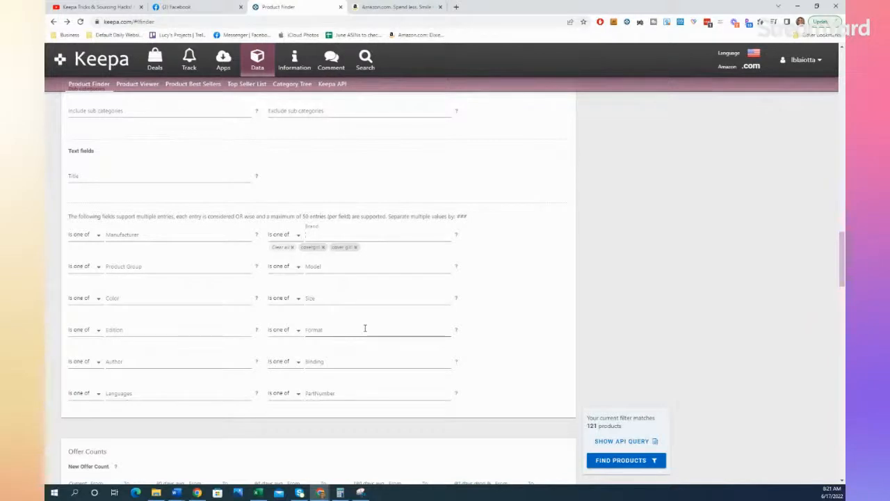
left_click(324, 249)
left_click(324, 249)
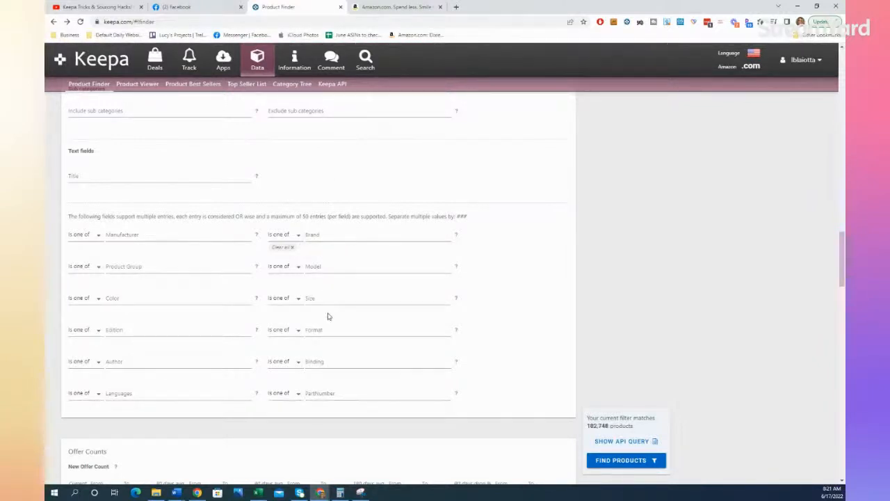
Step: Set the New Offer Count 90-day average range from 3 to 10
scroll(328, 316, "down", 3)
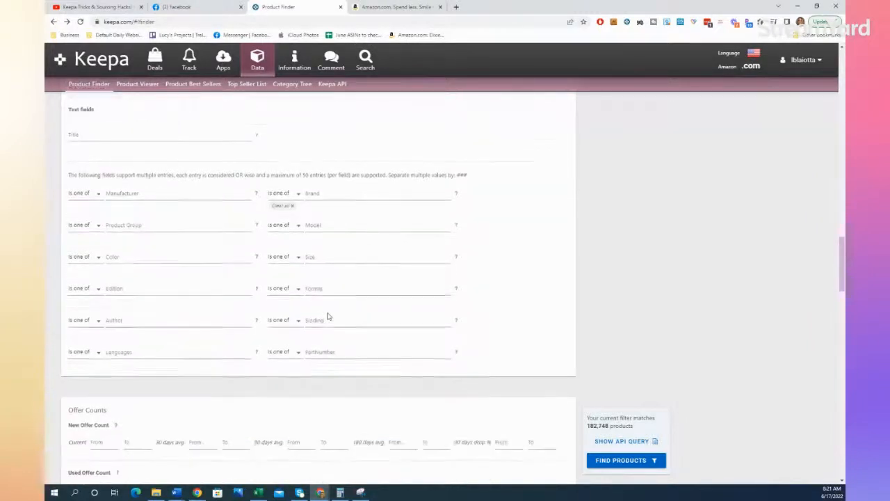
left_click(327, 315)
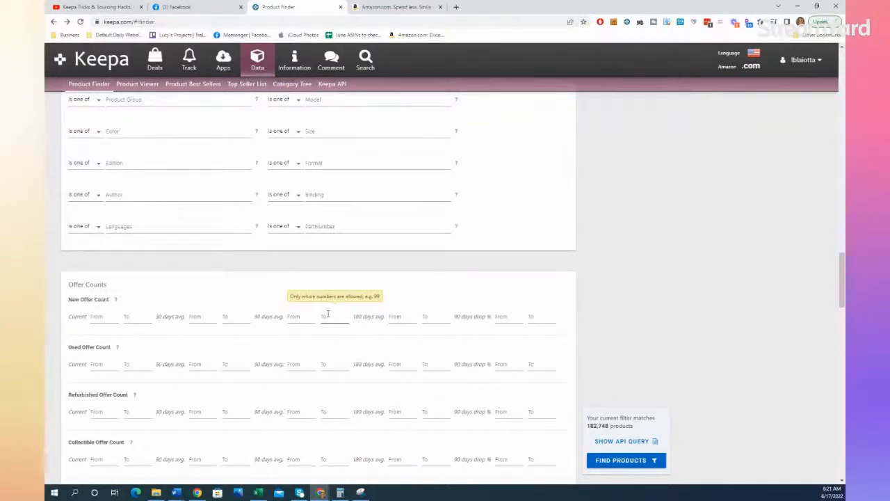
scroll(327, 314, "down", 3)
scroll(327, 316, "down", 1)
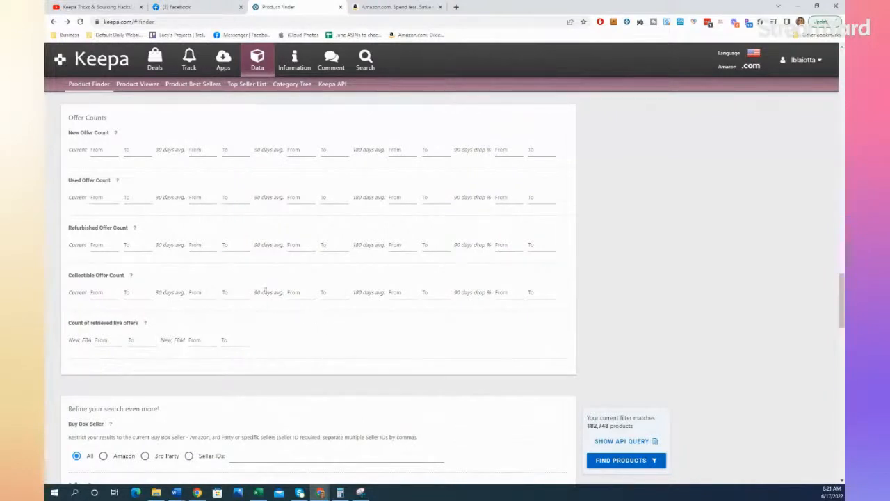
left_click(297, 151)
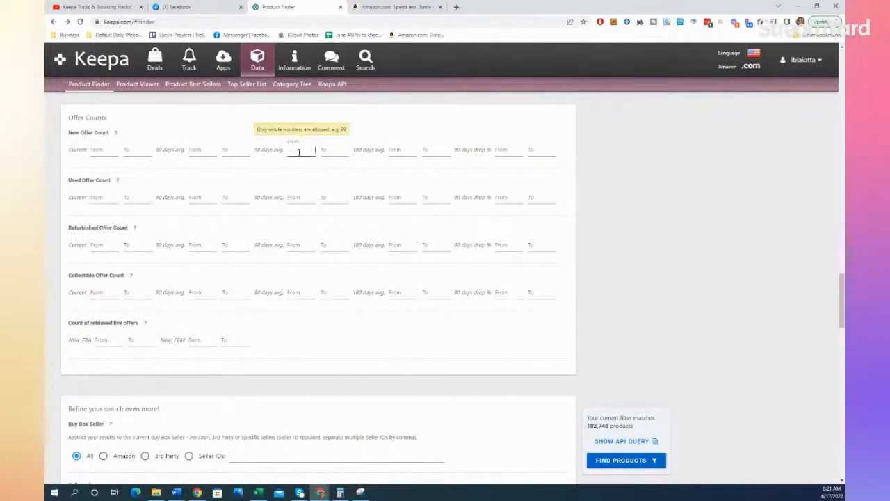
type("3")
left_click(326, 151)
type("10")
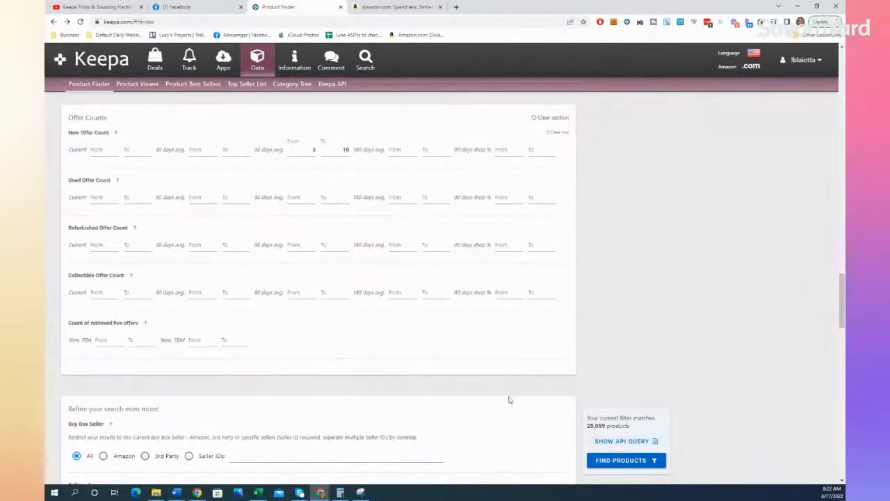
Step: Restrict the Buy Box Seller filter to 3rd Party
scroll(509, 400, "down", 1)
scroll(509, 400, "down", 3)
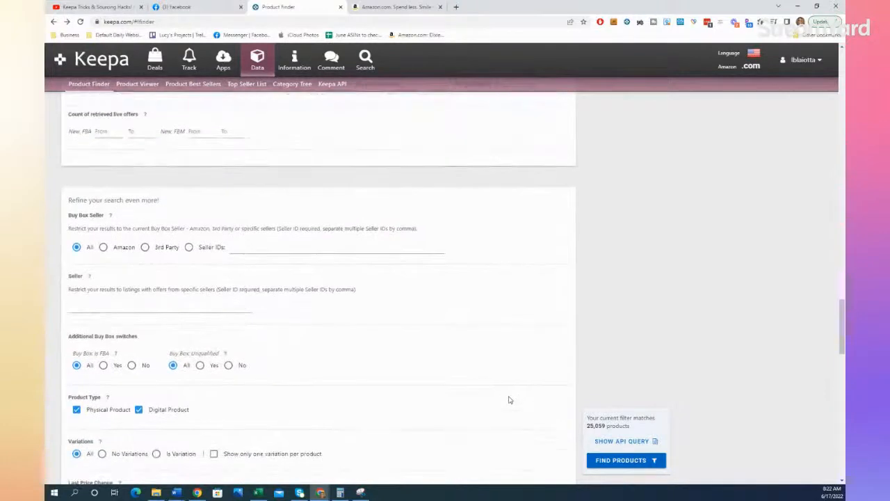
scroll(509, 400, "down", 1)
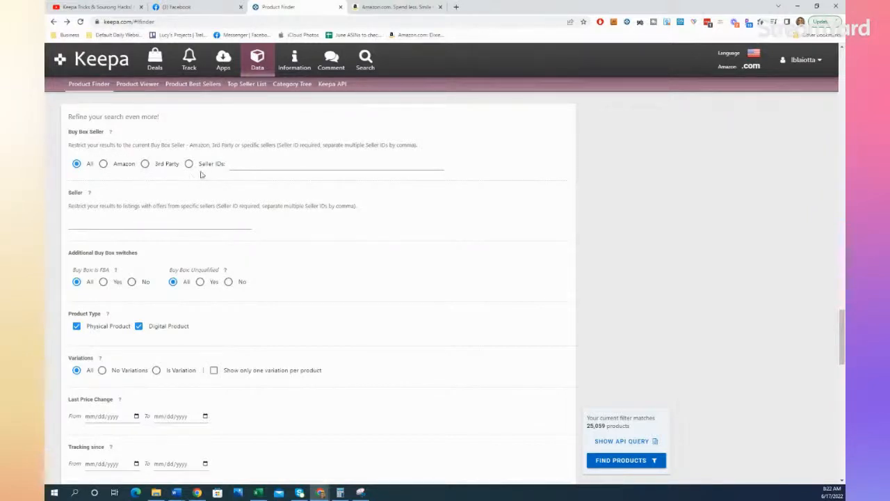
left_click(144, 165)
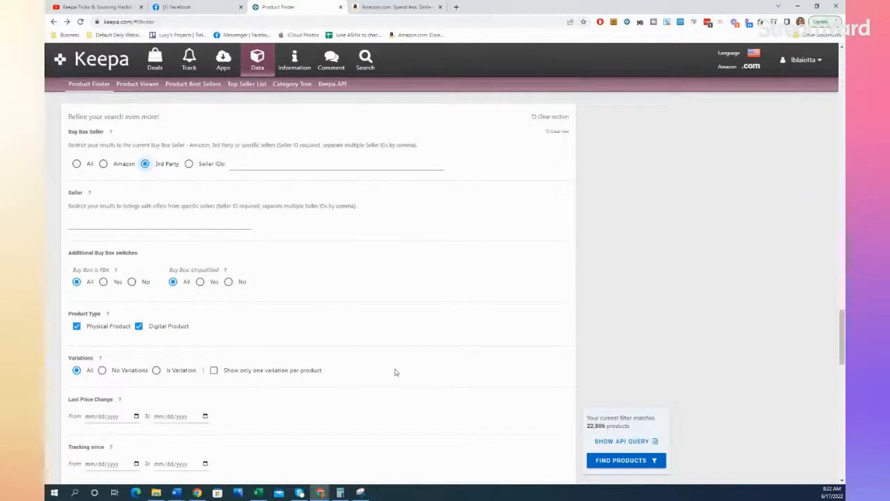
left_click(237, 164)
left_click(145, 163)
Step: Exclude digital products from the Product Type filter, keeping only physical products
scroll(359, 287, "down", 3)
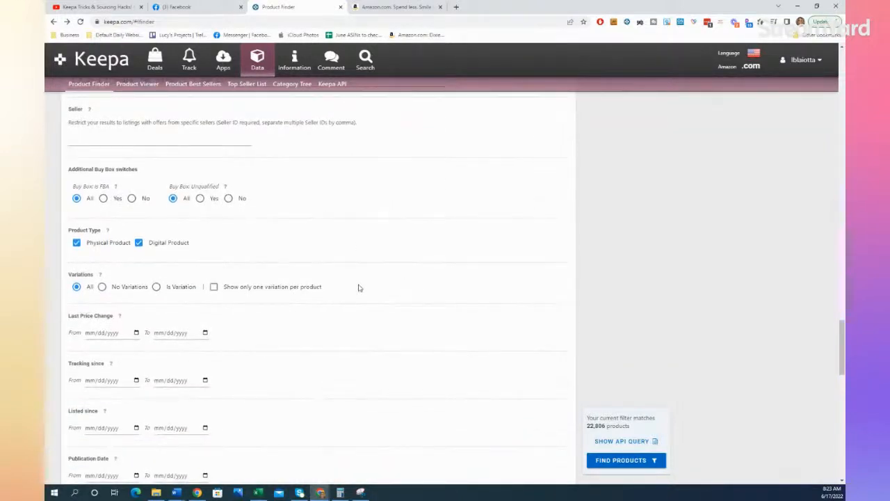
scroll(359, 287, "down", 1)
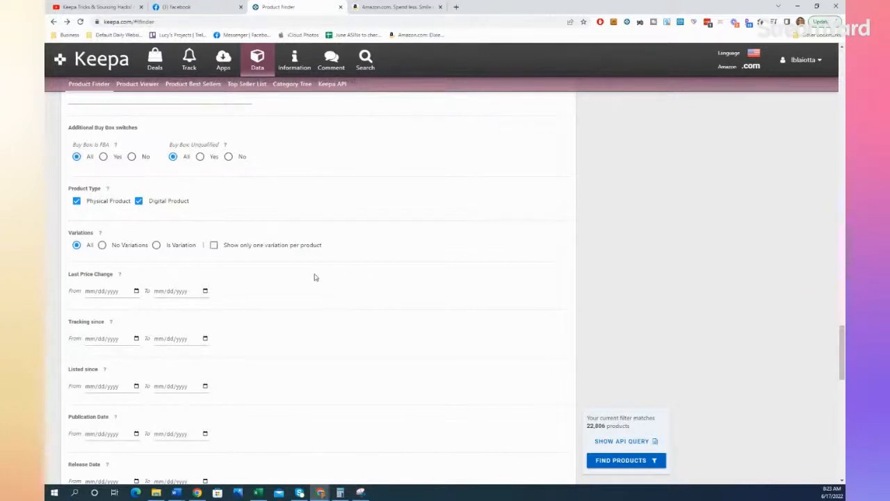
left_click(139, 200)
Step: Examine the variation, last price change, date, 90-day out-of-stock percentage and Sales Rank Drops filters
scroll(276, 306, "down", 2)
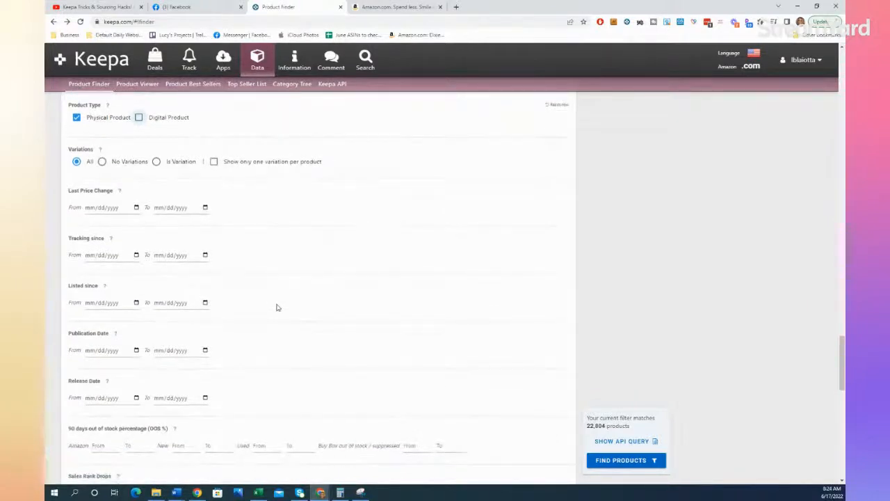
scroll(276, 307, "down", 1)
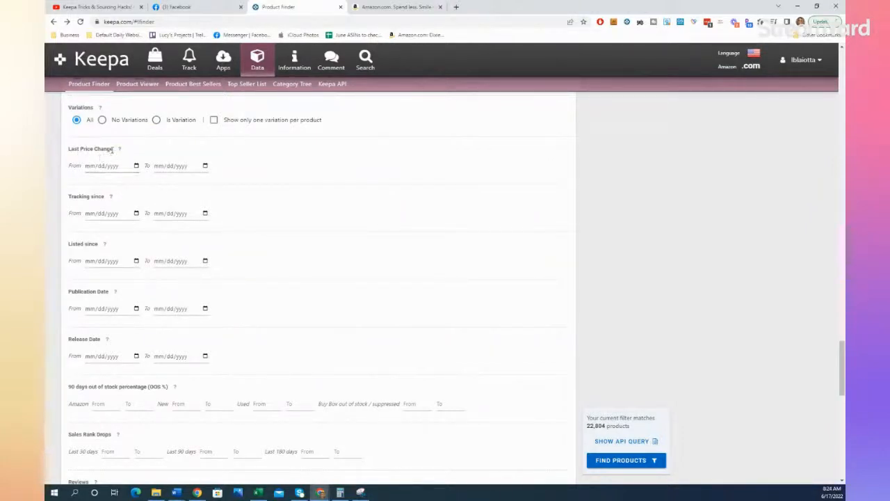
mouse_move(122, 151)
scroll(405, 314, "down", 1)
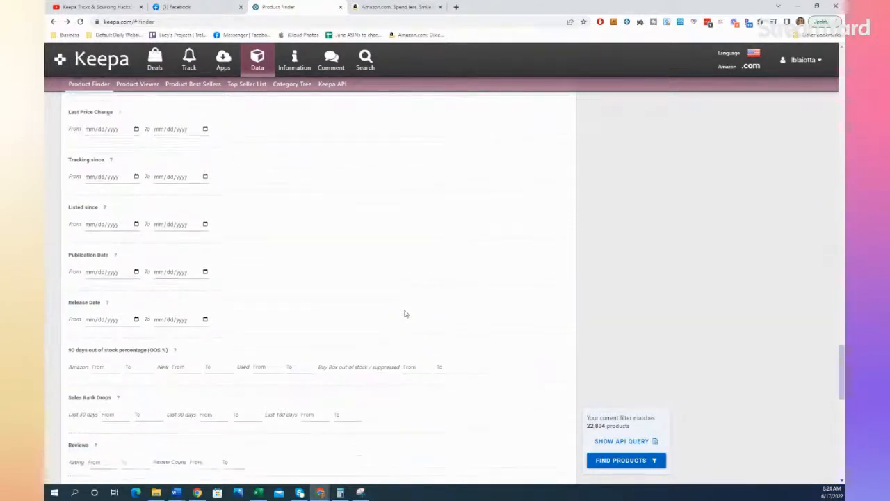
scroll(404, 313, "down", 2)
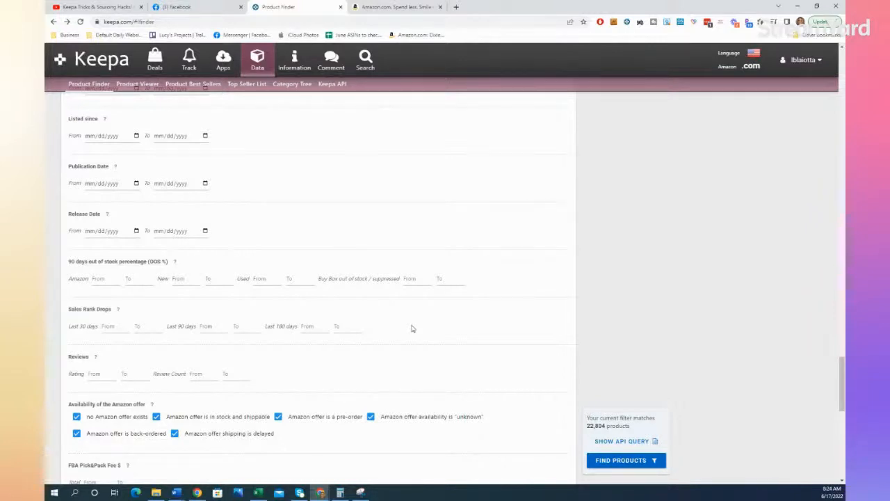
scroll(411, 329, "down", 1)
scroll(412, 328, "down", 1)
scroll(412, 328, "down", 1)
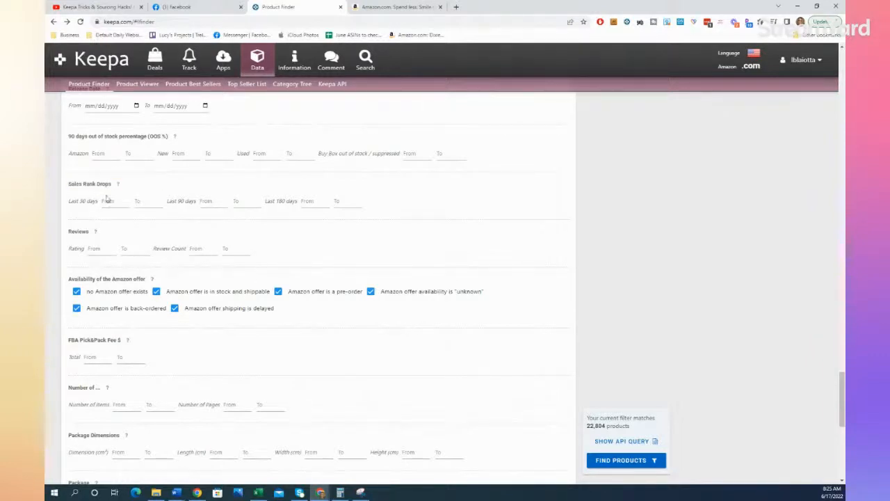
left_click(223, 202)
left_click(149, 195)
Step: Set the Review Count range from 1 to 30
left_click(201, 254)
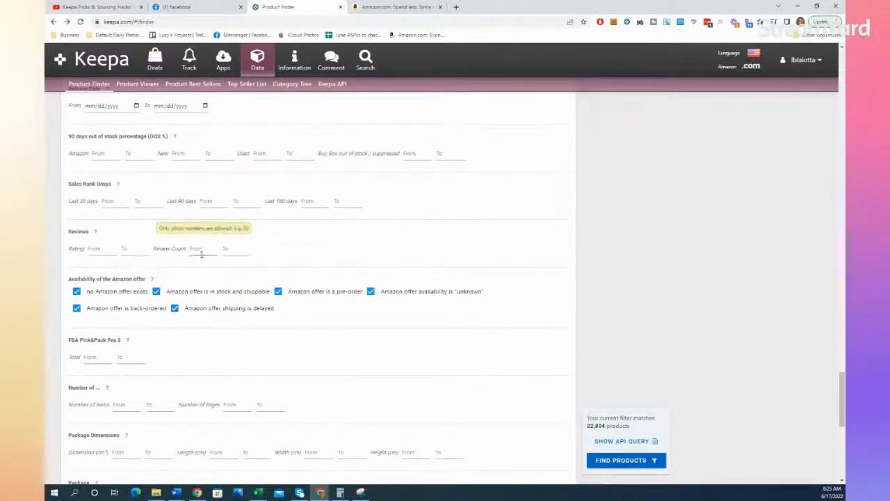
left_click(199, 248)
left_click(240, 248)
type("30")
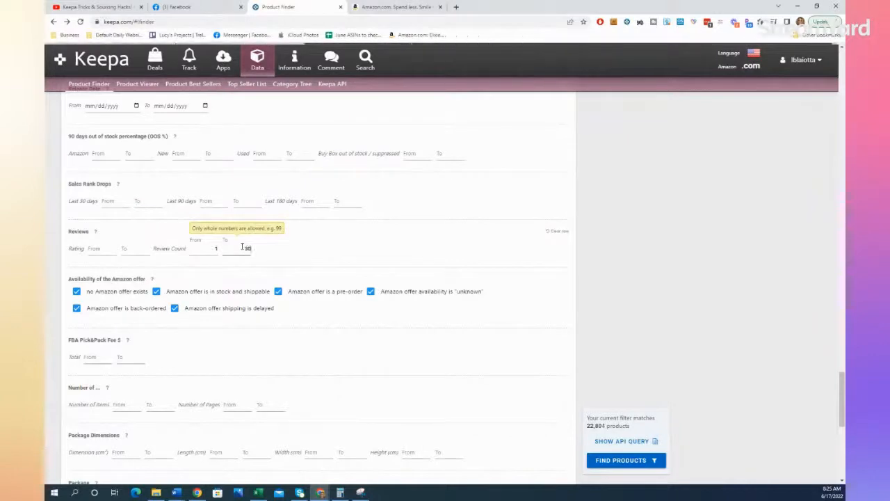
left_click(248, 272)
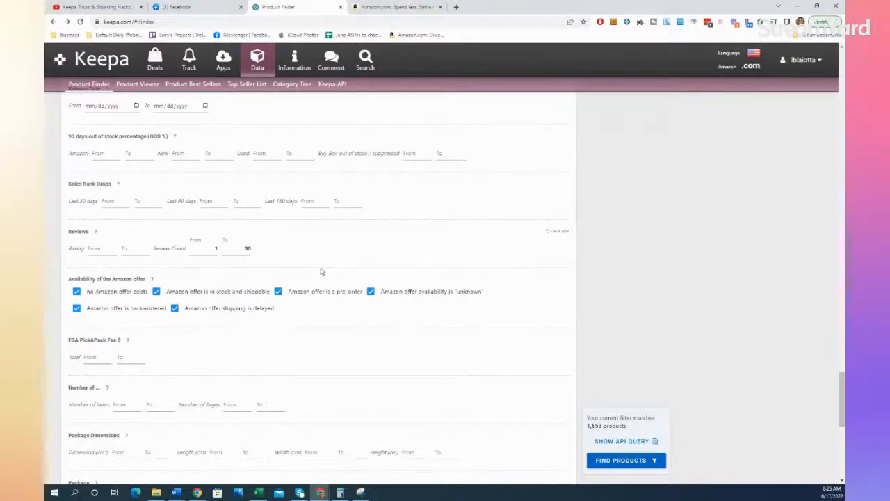
Step: Limit the availability of the Amazon offer to "no Amazon offer exists", clearing the other five availability options
scroll(321, 270, "down", 2)
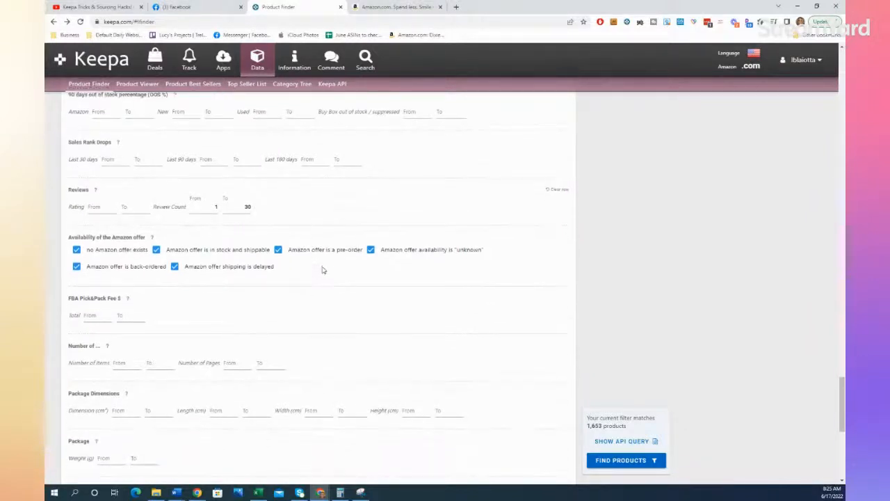
scroll(322, 270, "down", 1)
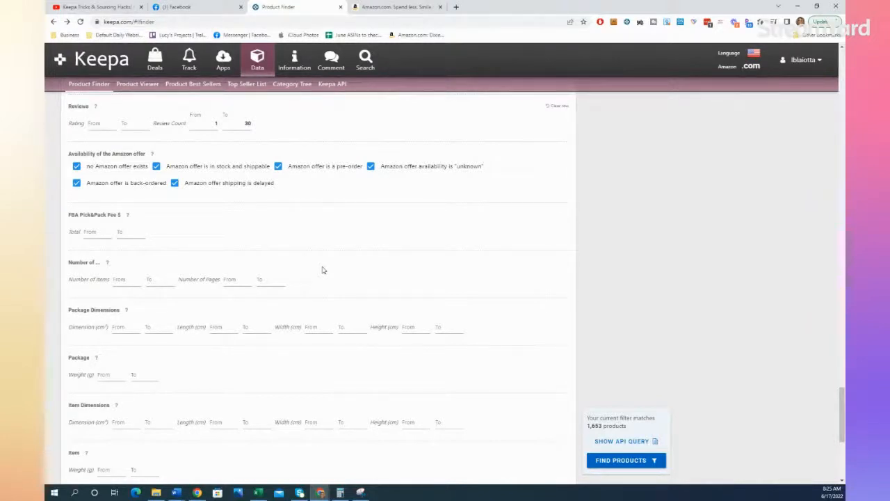
left_click(156, 167)
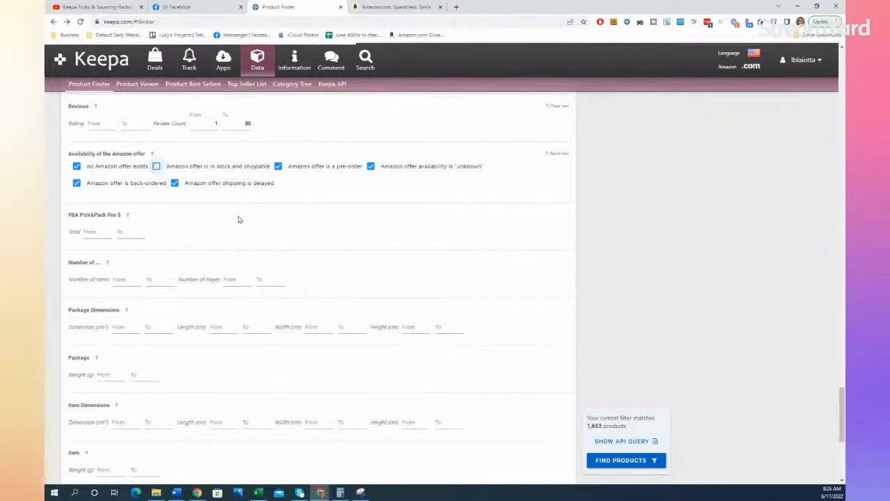
left_click(277, 167)
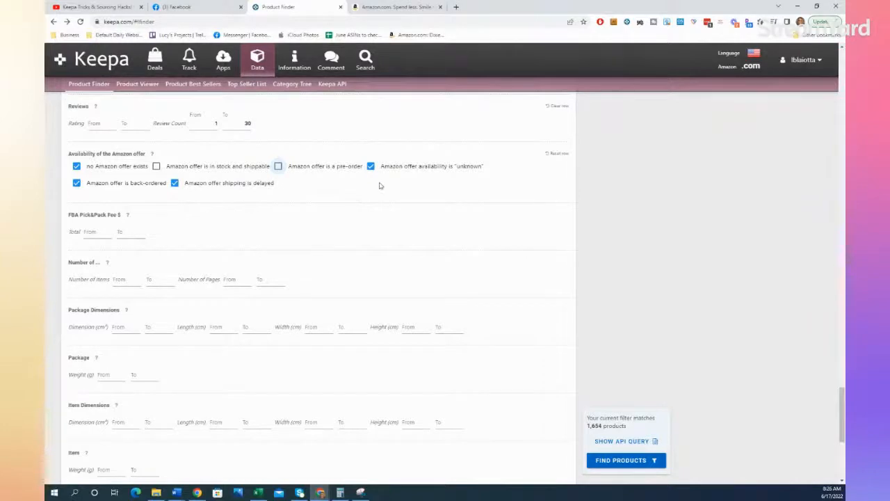
left_click(75, 185)
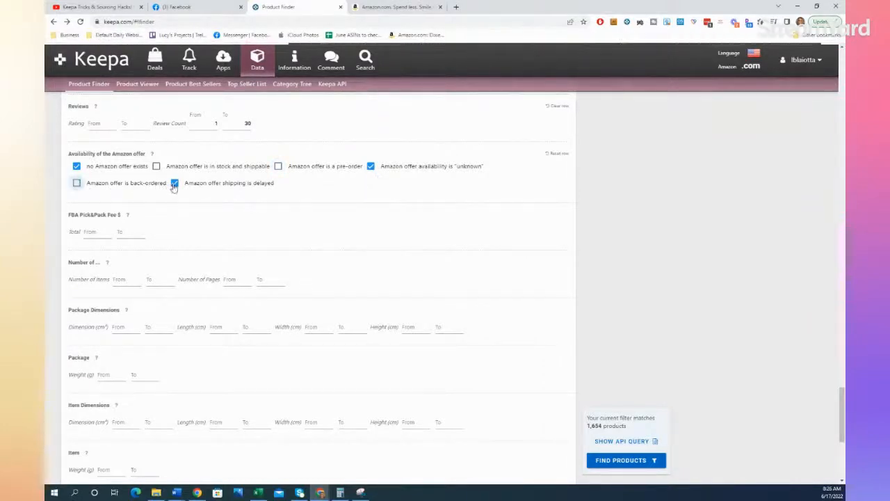
left_click(177, 186)
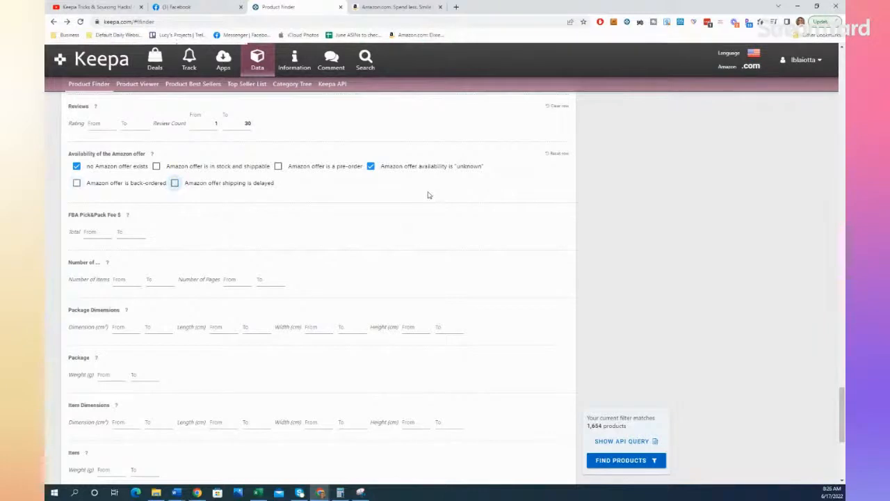
left_click(371, 167)
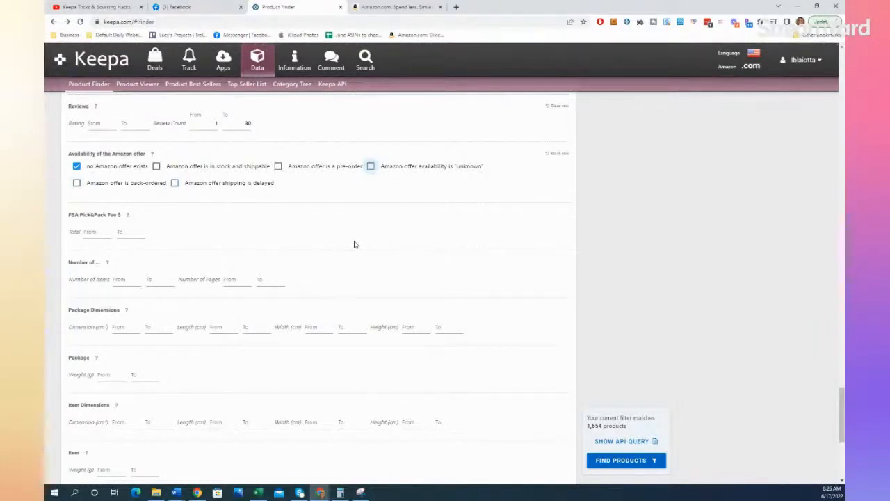
Step: Run the product search with the current filters, leaving the package, item, coupon and additional switch filters unset
scroll(354, 244, "down", 2)
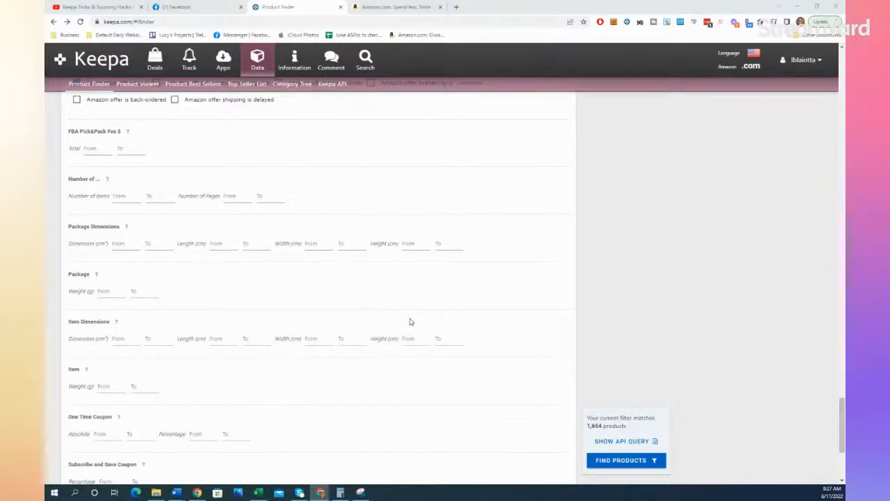
scroll(410, 321, "down", 1)
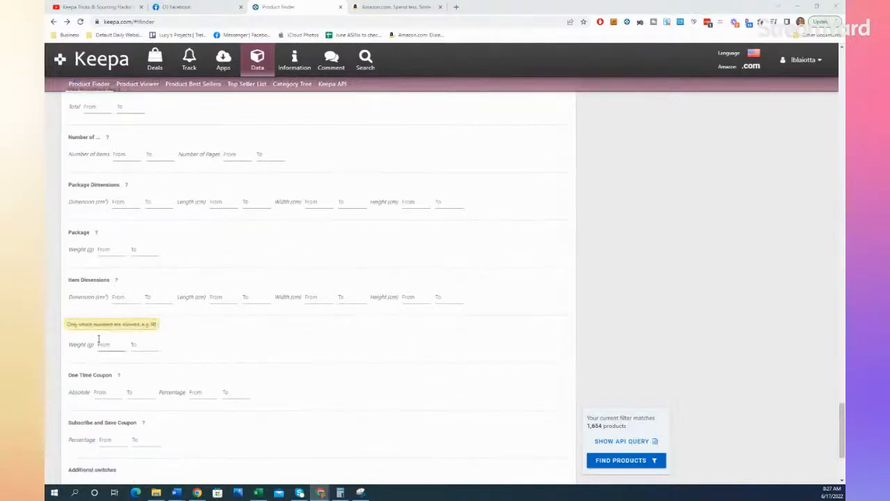
scroll(283, 367, "down", 1)
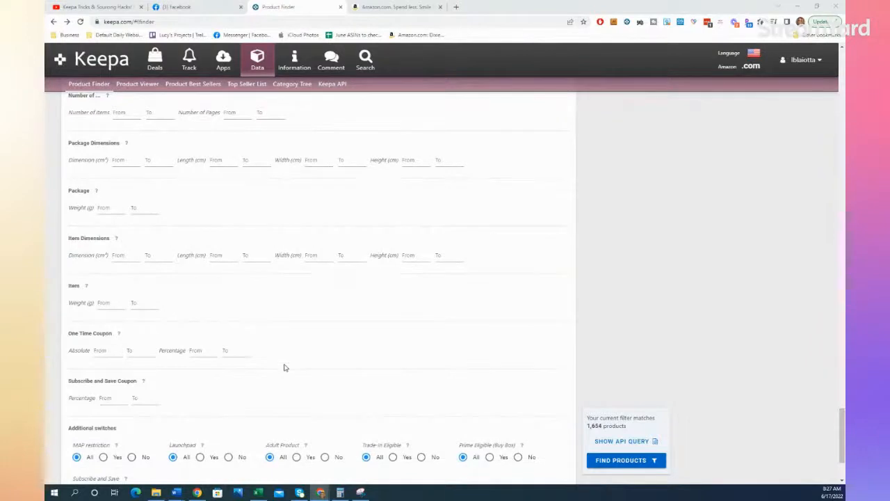
scroll(290, 366, "down", 1)
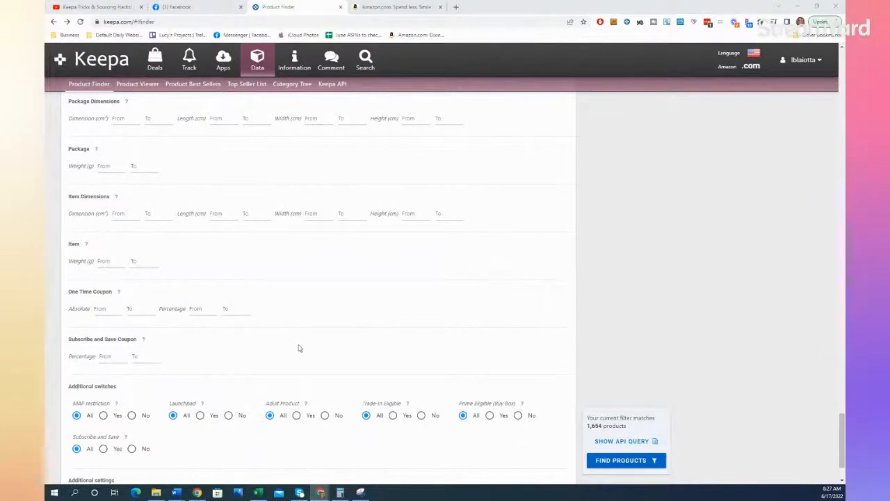
scroll(314, 320, "down", 1)
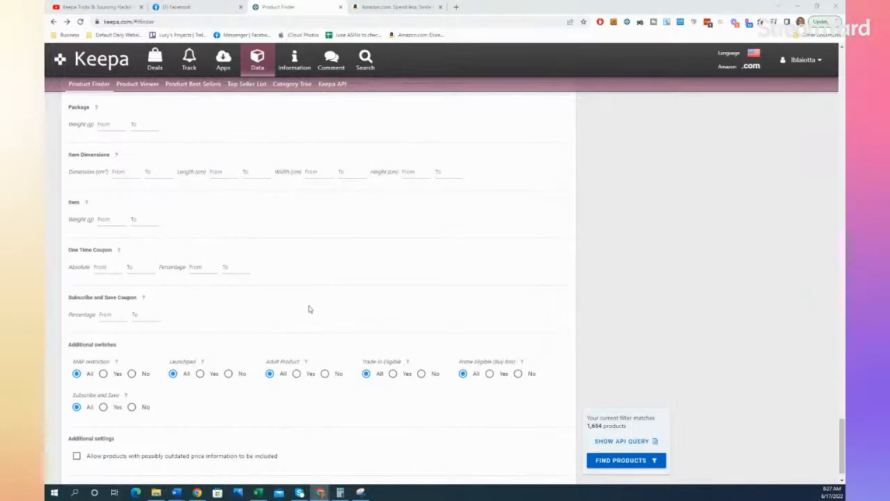
scroll(310, 309, "down", 1)
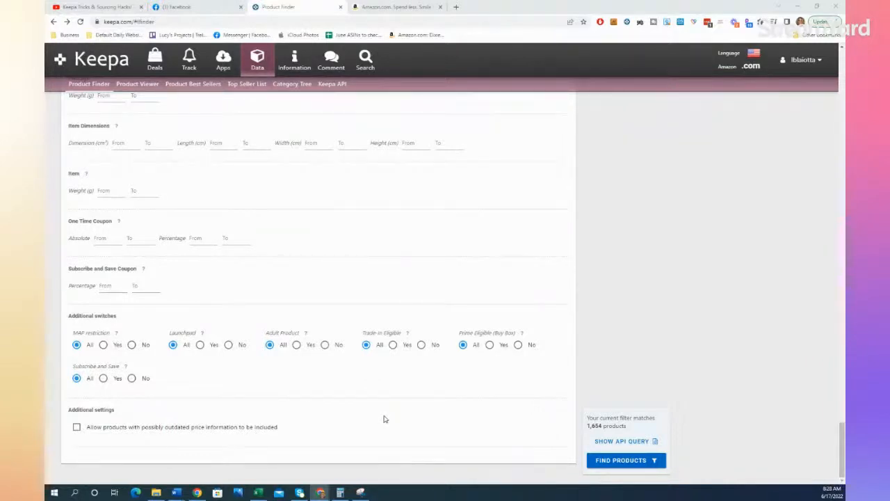
left_click(616, 460)
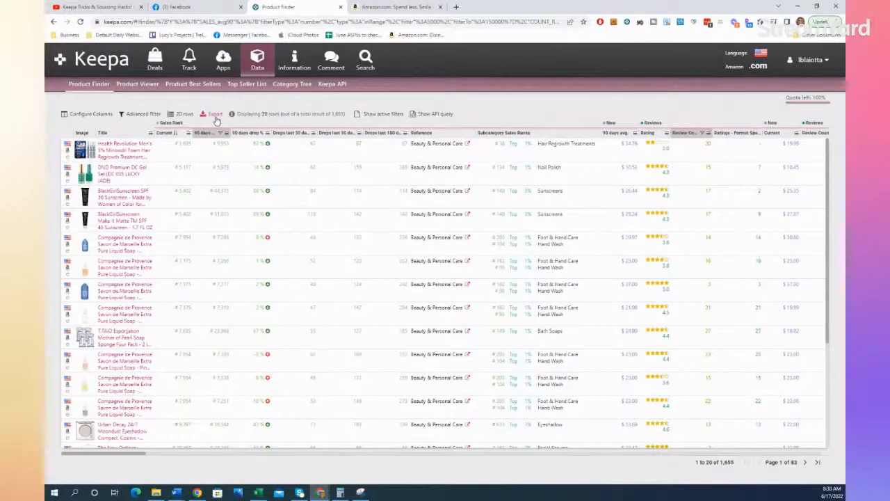
Step: Return to the advanced filter form to review the sales rank and price criteria, and rerun the product search
left_click(144, 117)
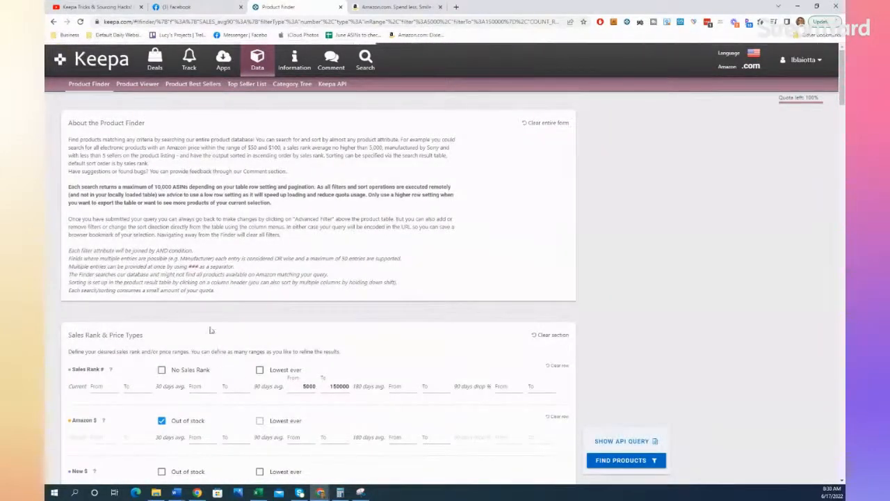
scroll(212, 333, "down", 4)
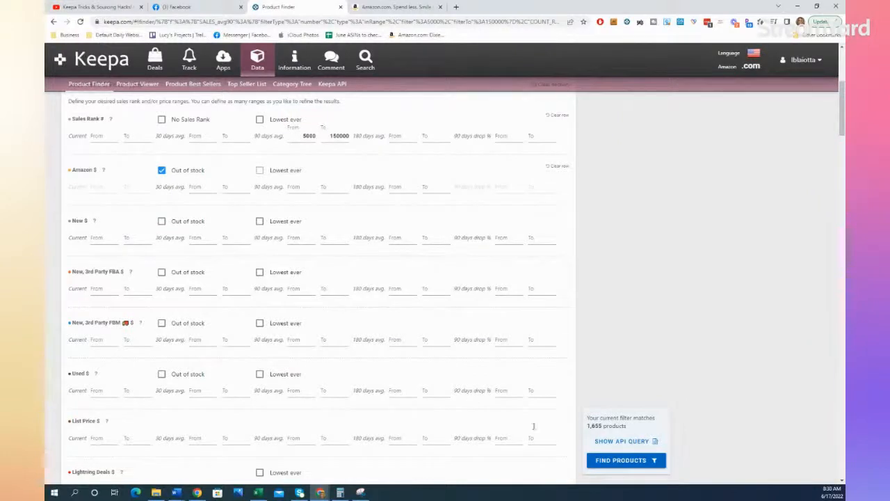
left_click(637, 460)
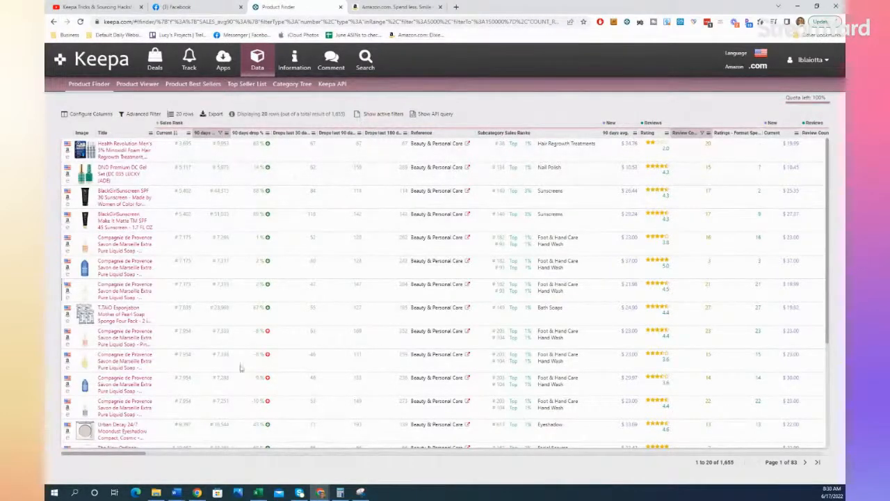
Step: Open the Urban Decay eyeshadow's product details and copy "Urban Decay 24/7 Moondust Eyeshadow Compact" from its title
left_click(125, 433)
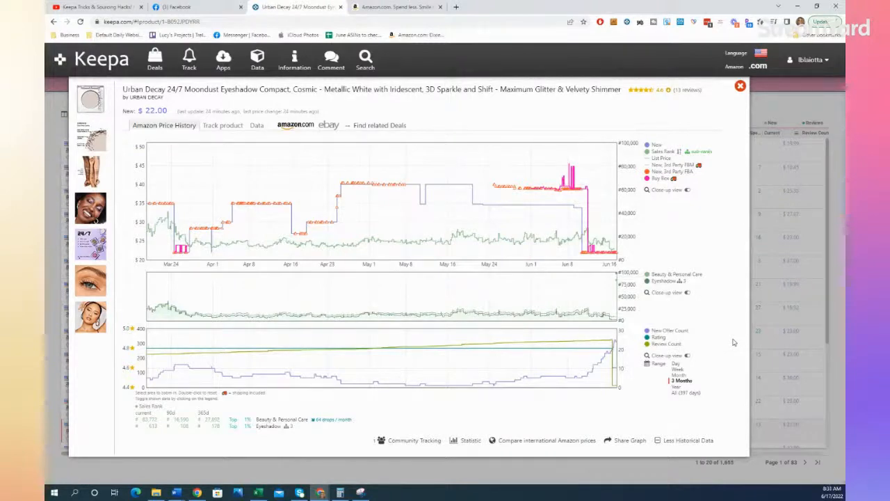
mouse_move(107, 91)
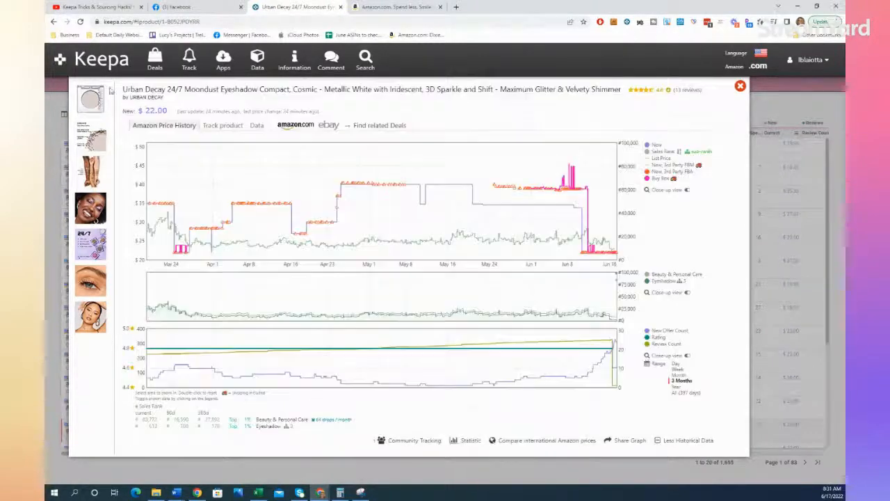
left_click_drag(124, 89, 290, 92)
key("ctrl+c")
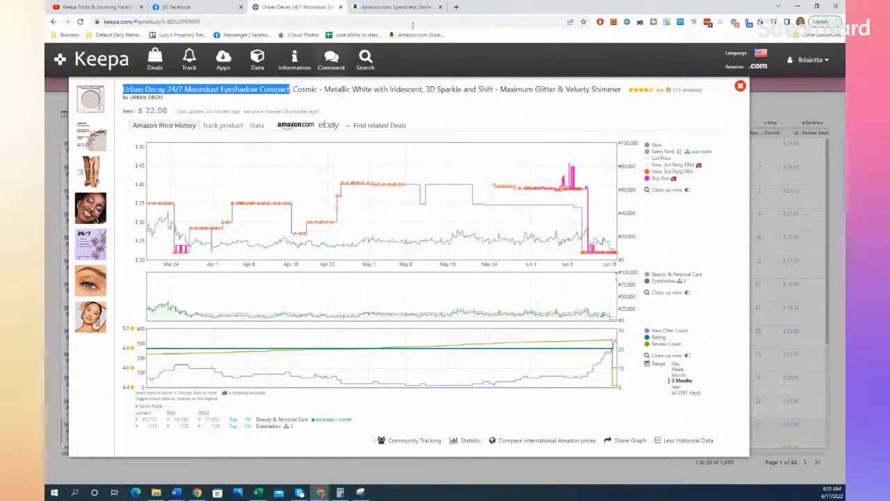
Step: Search Google in a new browser tab for "Urban Decay 24/7 Moondust Eyeshadow Compact" and show the Shopping results
left_click(457, 7)
key("ctrl+v")
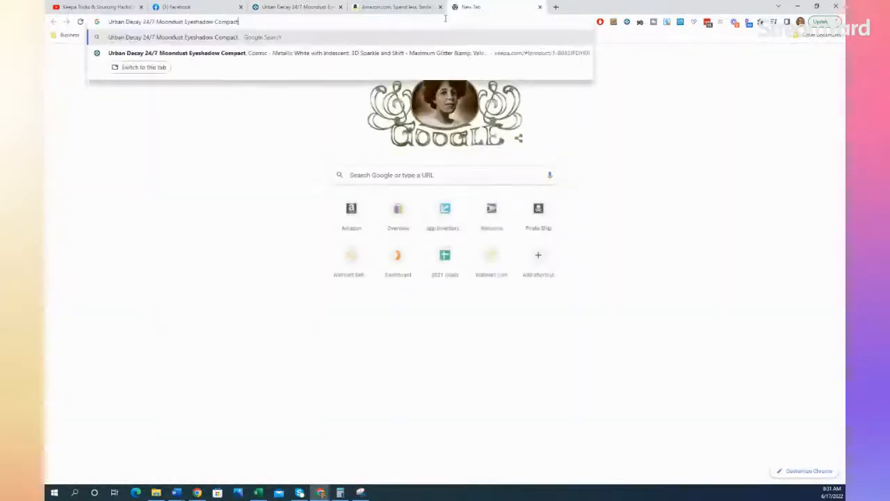
key("Return")
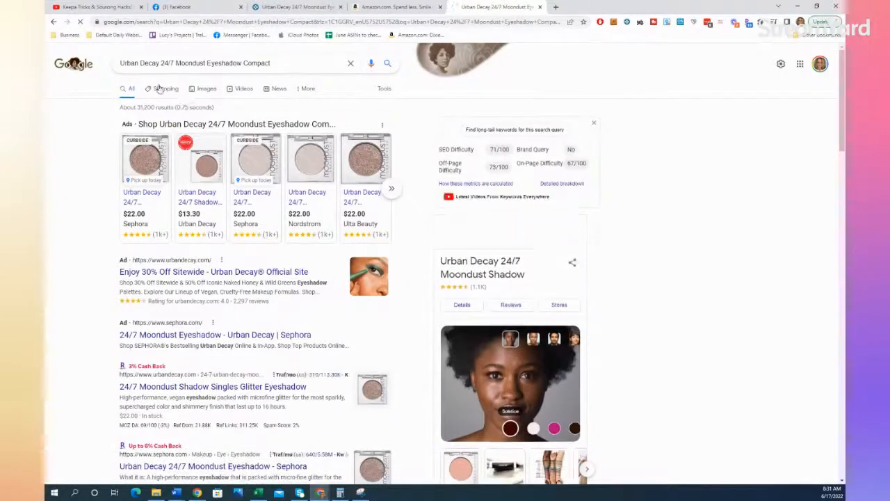
left_click(200, 123)
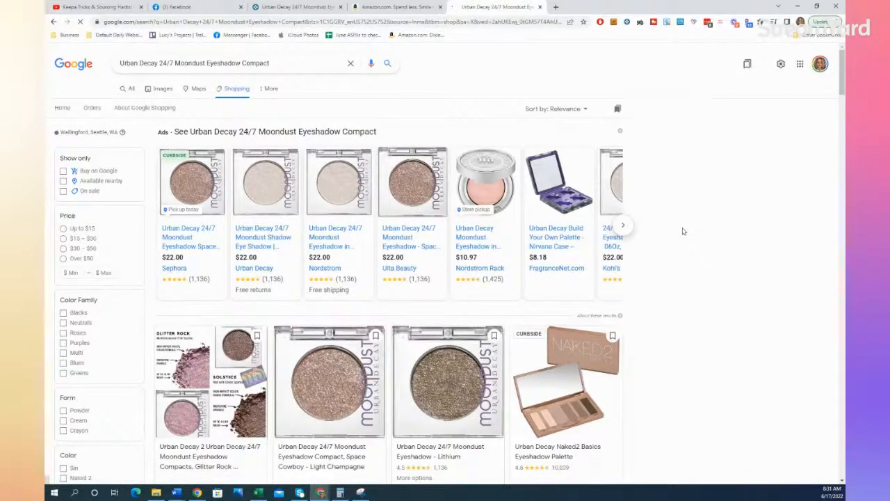
Step: Browse the shopping results and open the Nordstrom Rack offer for the Urban Decay Moondust eyeshadow in a new tab
scroll(682, 231, "down", 2)
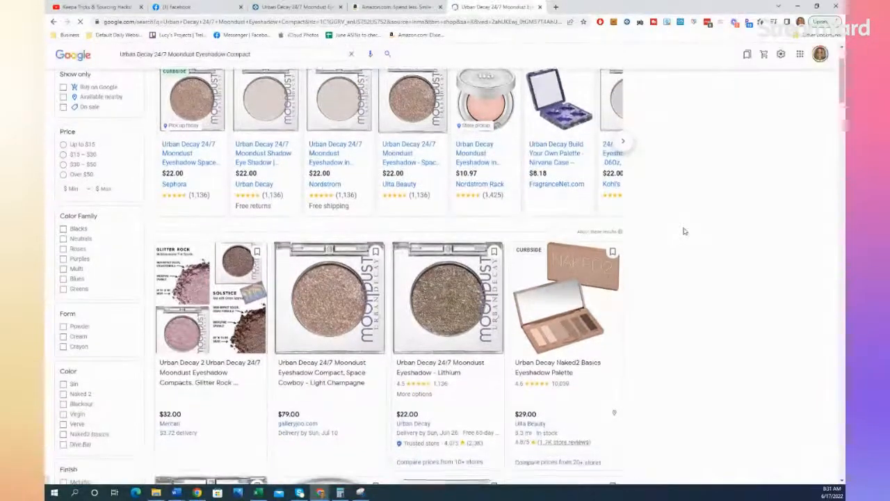
scroll(684, 231, "down", 4)
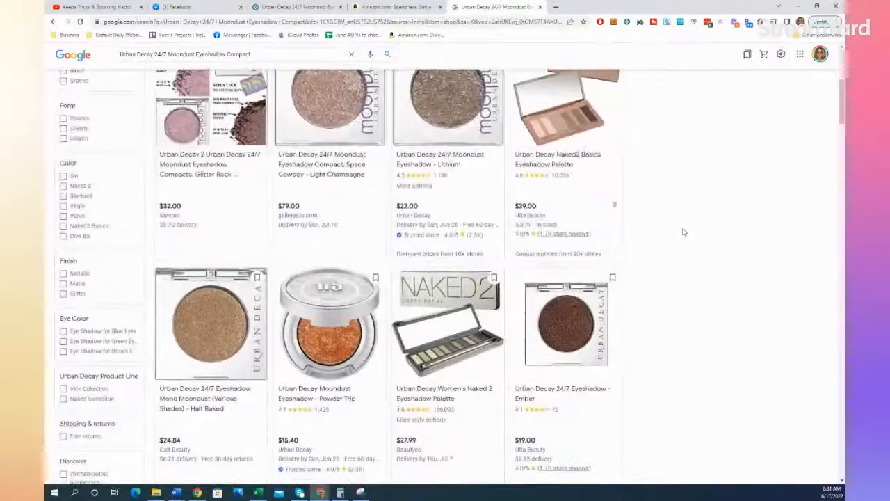
scroll(682, 231, "up", 5)
right_click(492, 243)
left_click(500, 247)
left_click(597, 7)
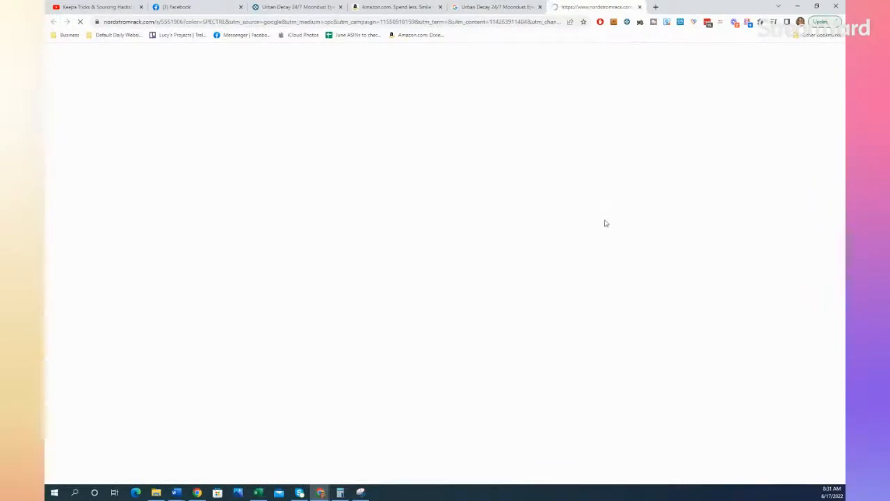
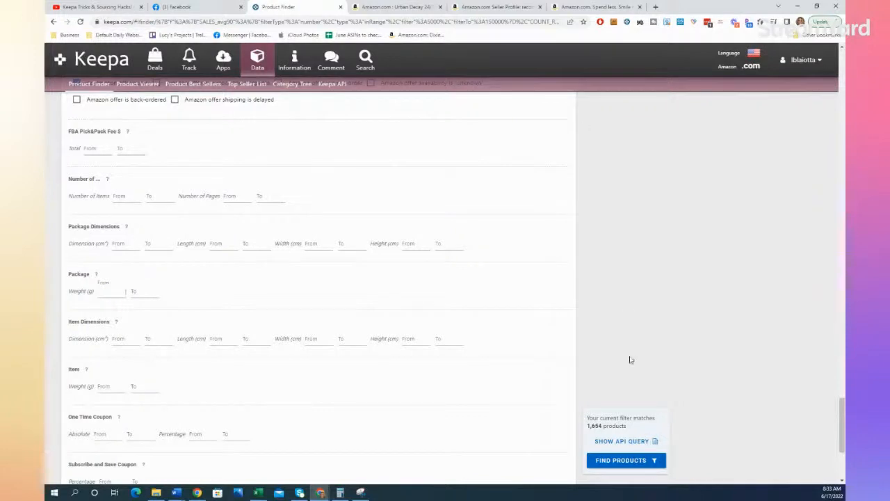
Step: Rerun the product search, check the Urban Decay eyeshadow's offers, and open the recommerce storefront from its seller profile
left_click(616, 461)
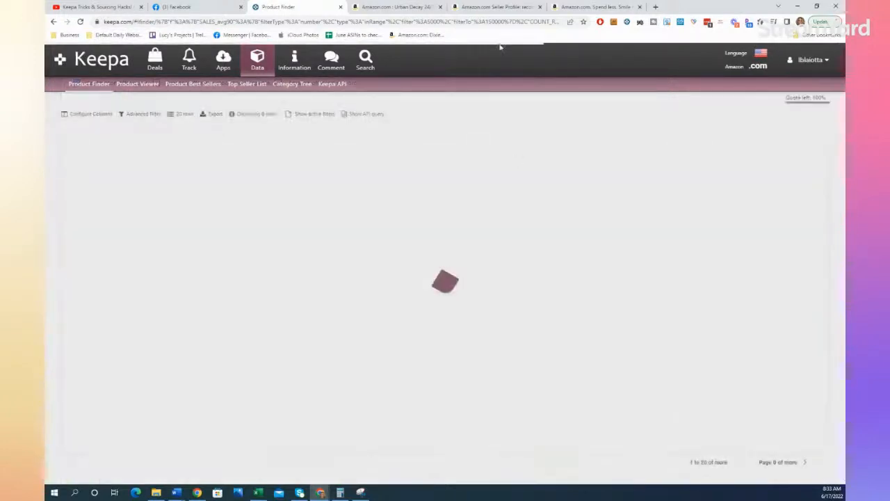
left_click(499, 8)
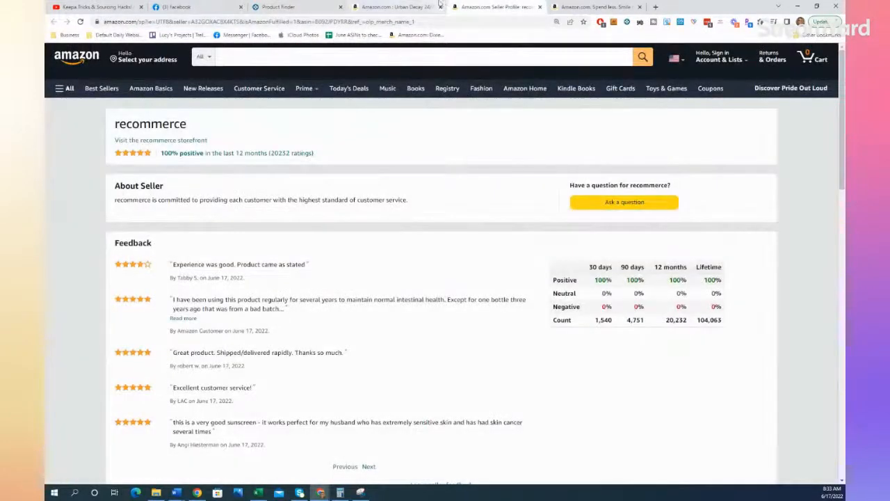
left_click(407, 7)
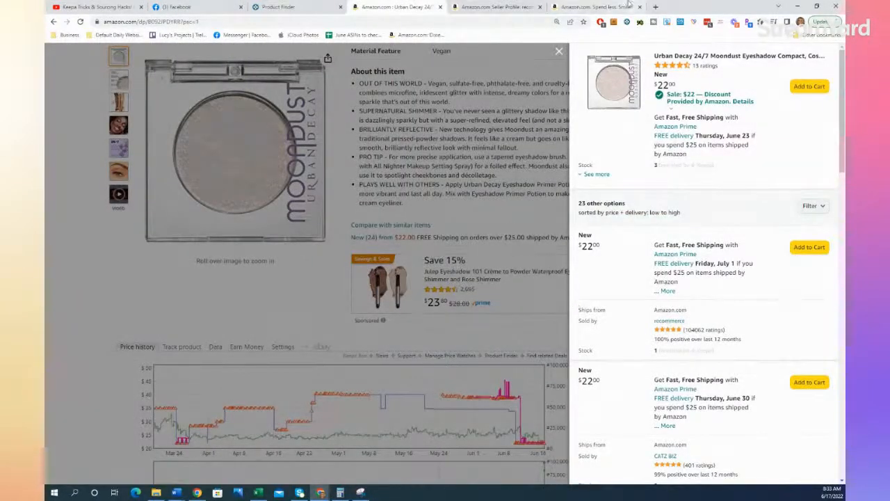
left_click(476, 7)
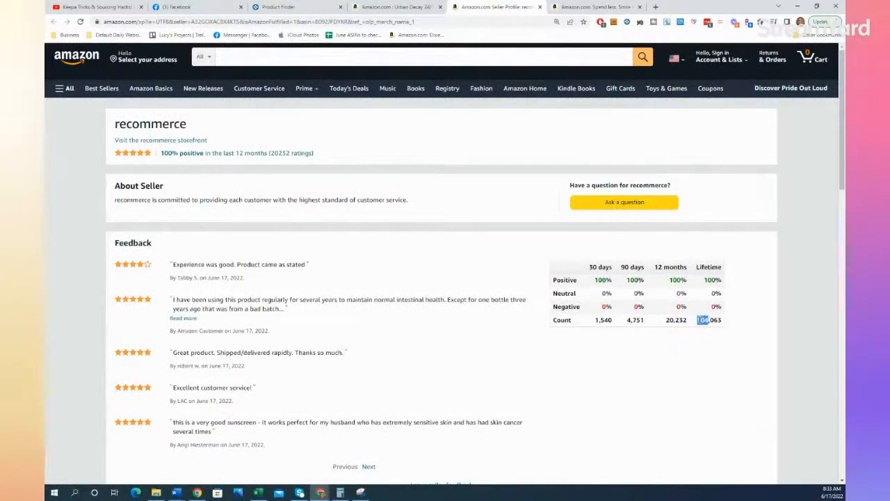
left_click(177, 141)
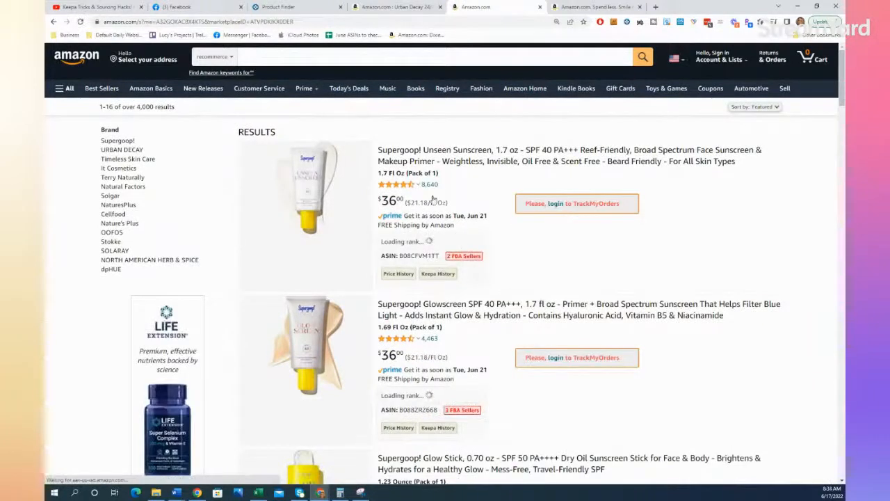
Step: Reopen the recommerce seller profile from the eyeshadow's offer list and copy the ID ATVPDKIKX0DER from the storefront's web address
left_click(294, 21)
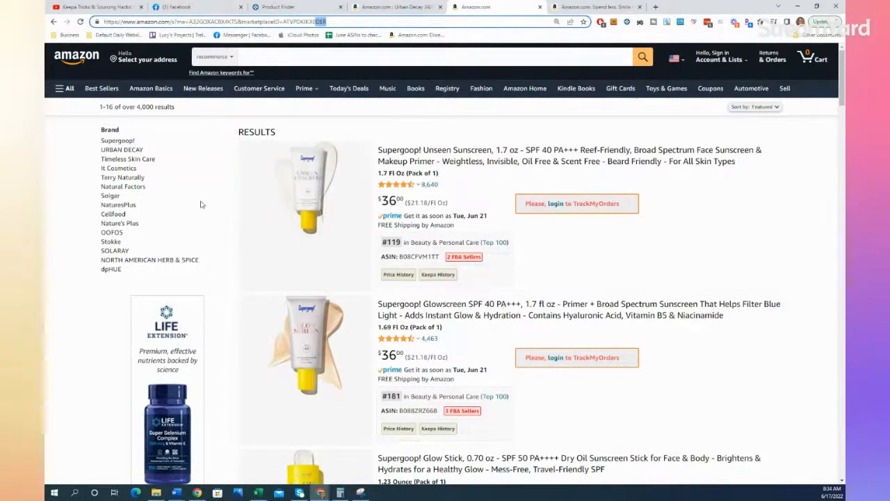
left_click(416, 6)
left_click(518, 6)
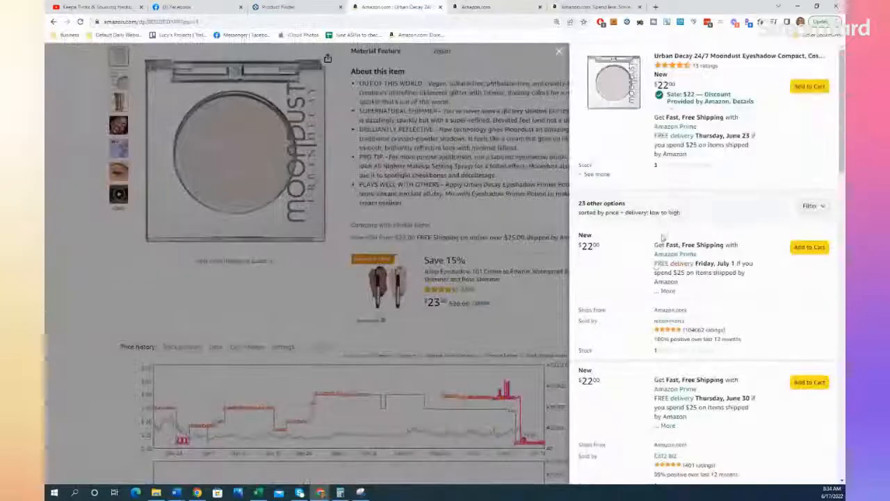
left_click(379, 6)
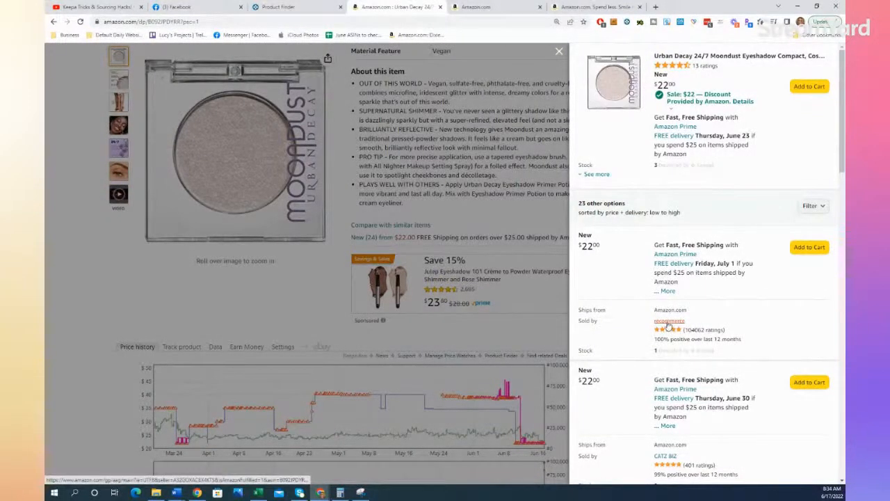
left_click(667, 322)
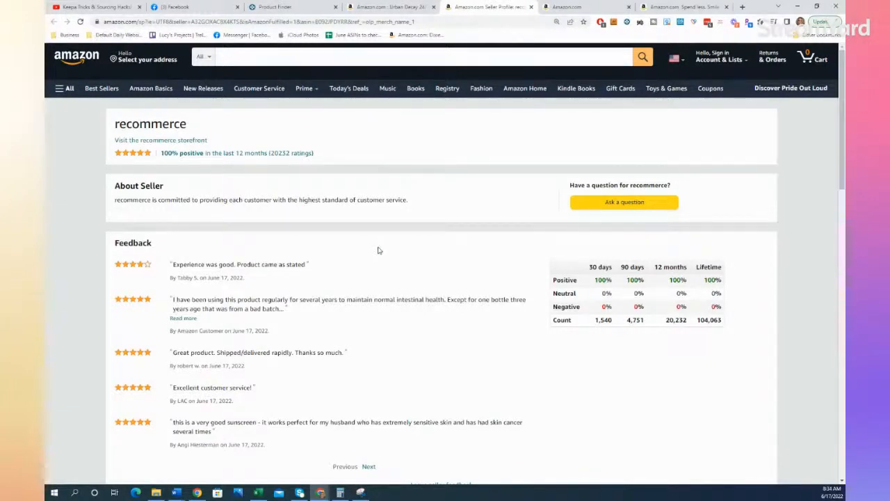
left_click(551, 5)
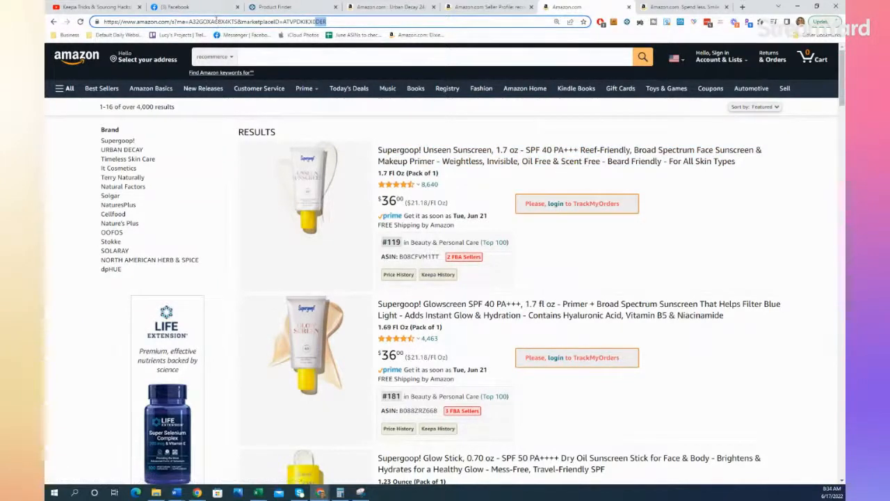
double_click(319, 23)
key("ctrl+c")
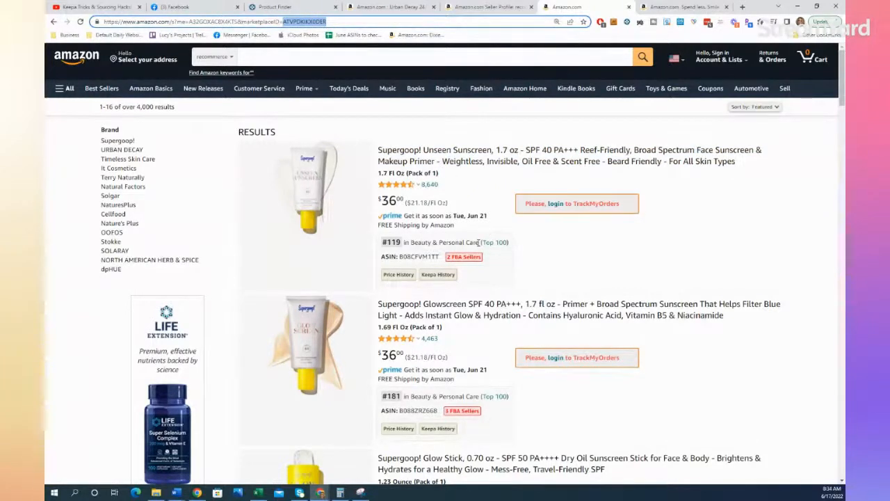
Step: Open Keepa's home page in a new tab from the search results and go to a blank Product Finder form
left_click(274, 7)
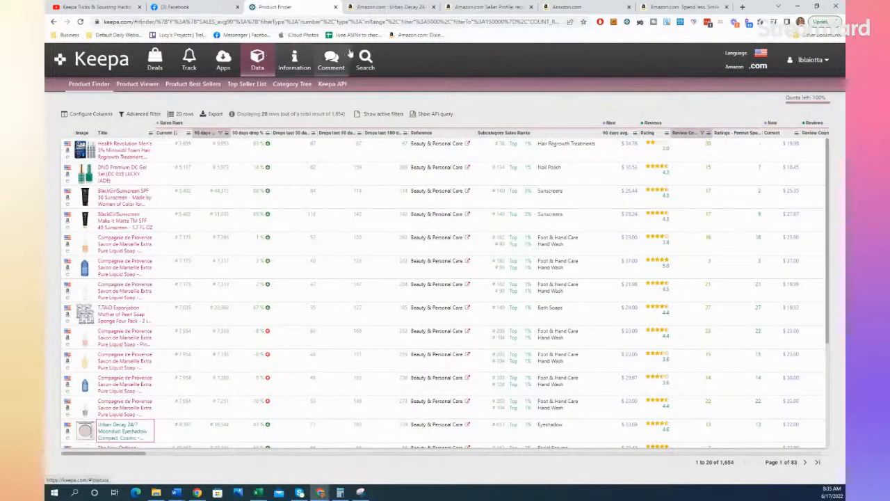
right_click(97, 60)
left_click(131, 66)
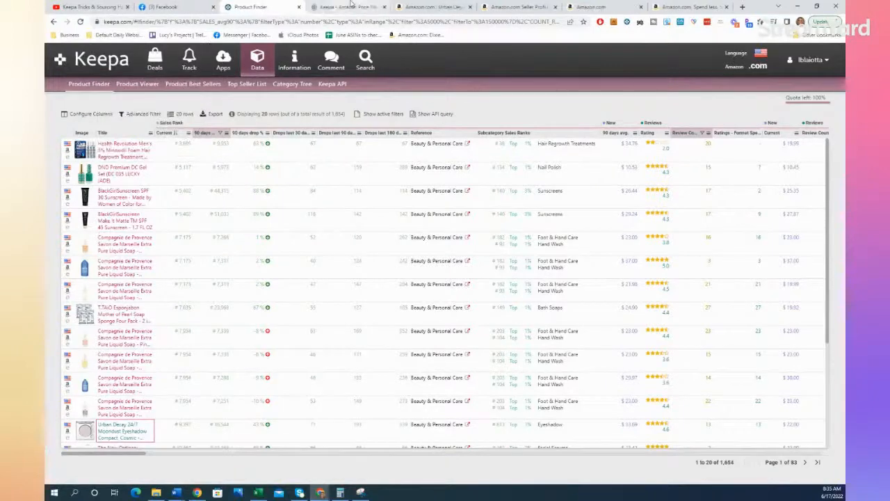
left_click(351, 6)
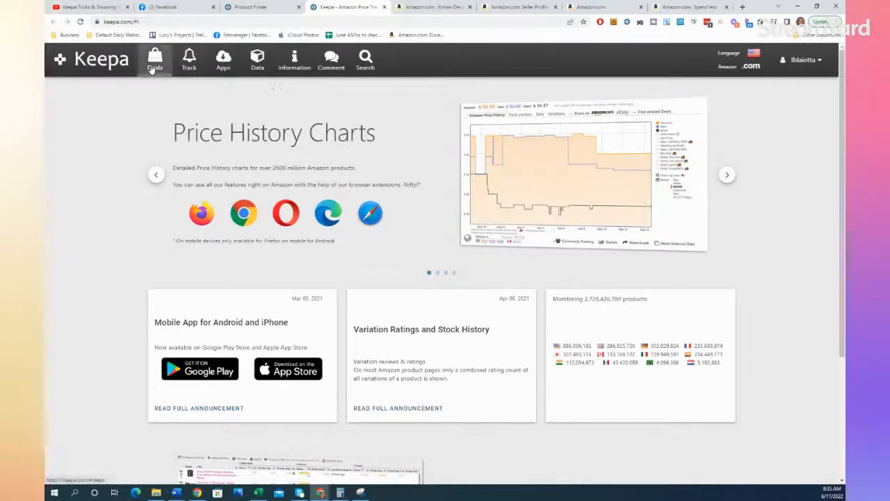
left_click(263, 63)
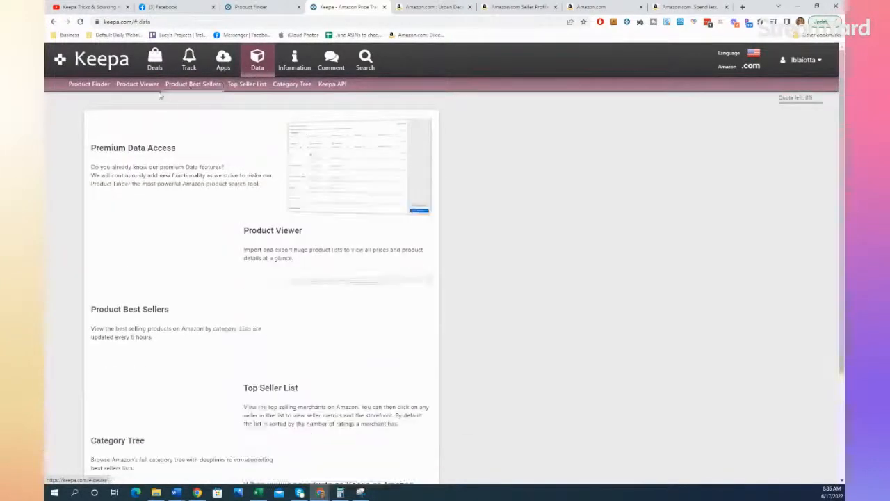
left_click(105, 86)
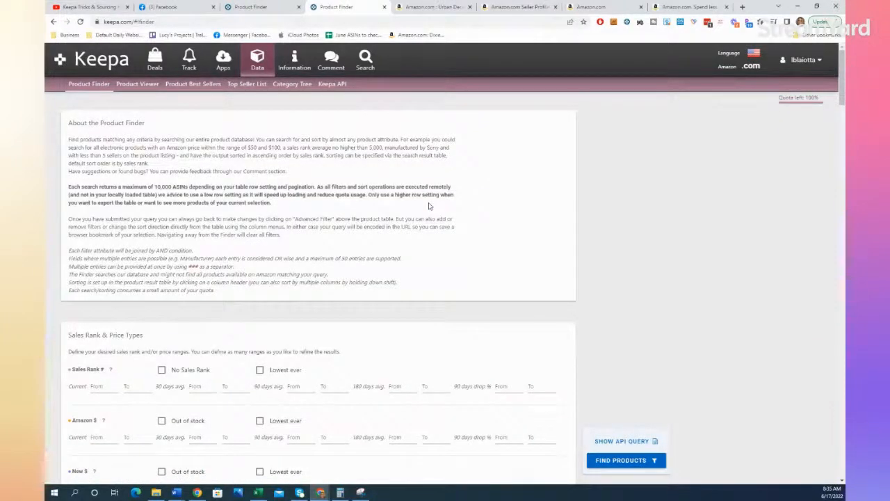
Step: Restrict the Buy Box Seller filter to seller ID ATVPDKIKX0DER and find the matching products
scroll(227, 357, "down", 4)
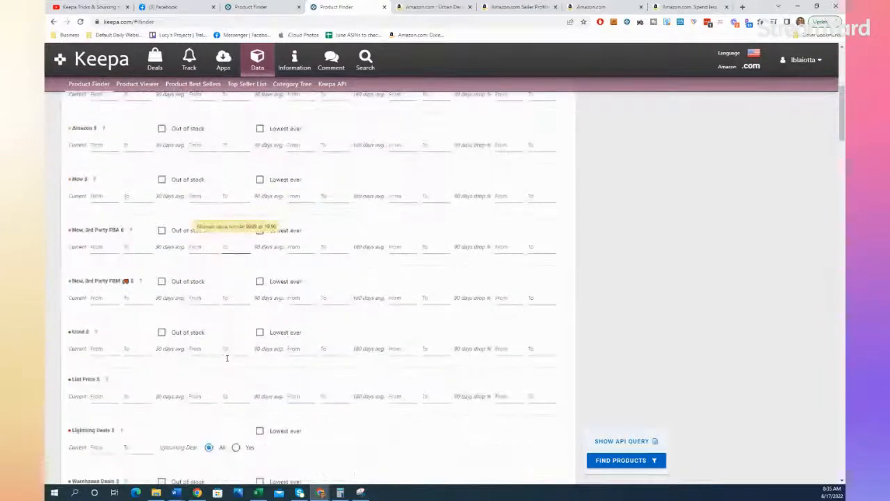
scroll(227, 357, "down", 4)
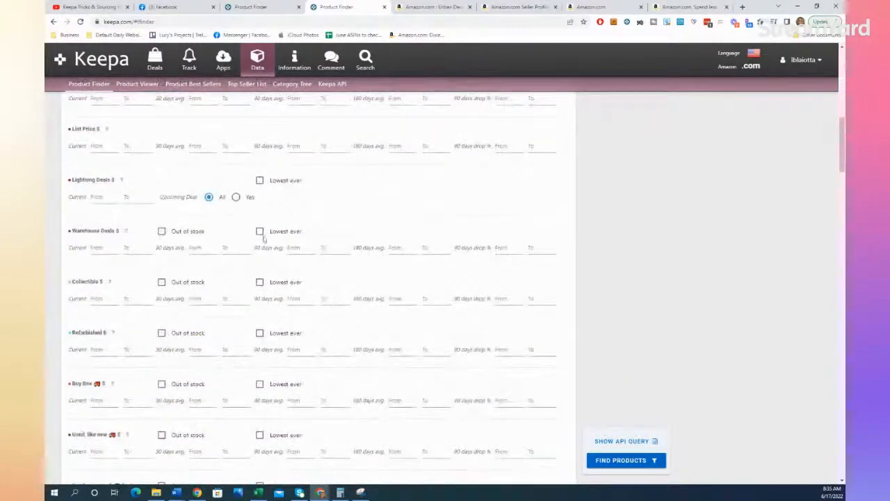
scroll(202, 362, "down", 1)
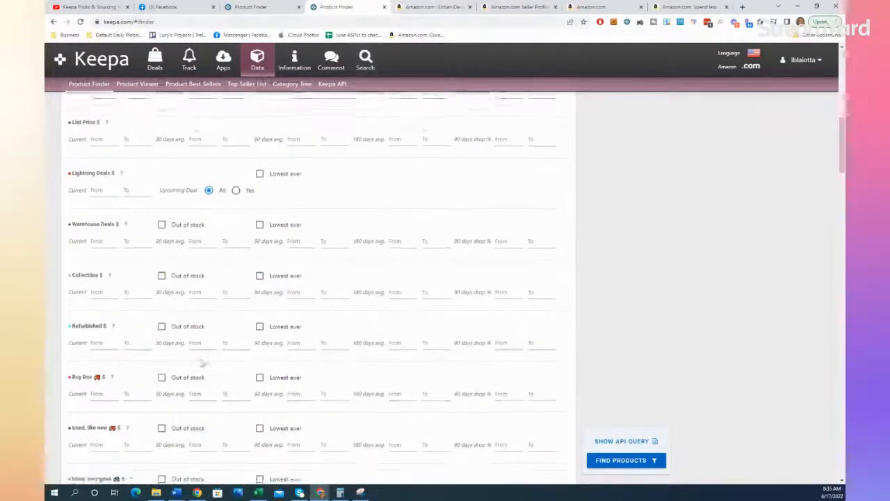
scroll(203, 361, "down", 2)
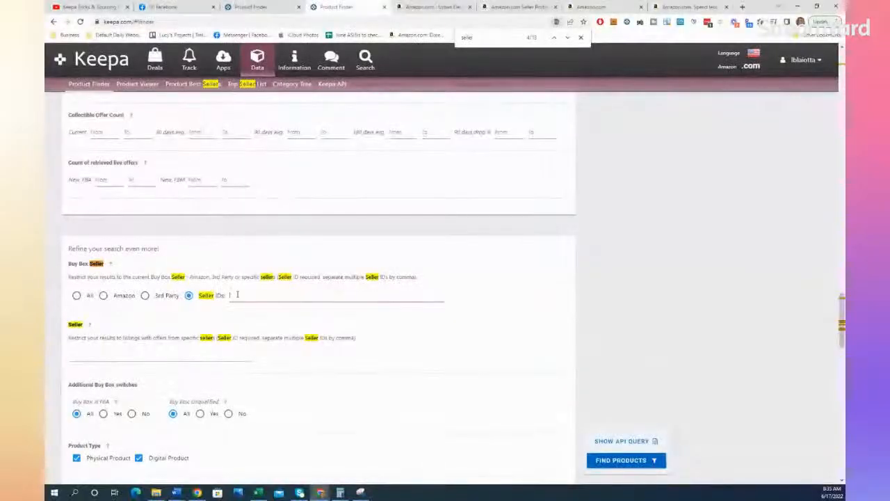
key("ctrl+v")
left_click(646, 464)
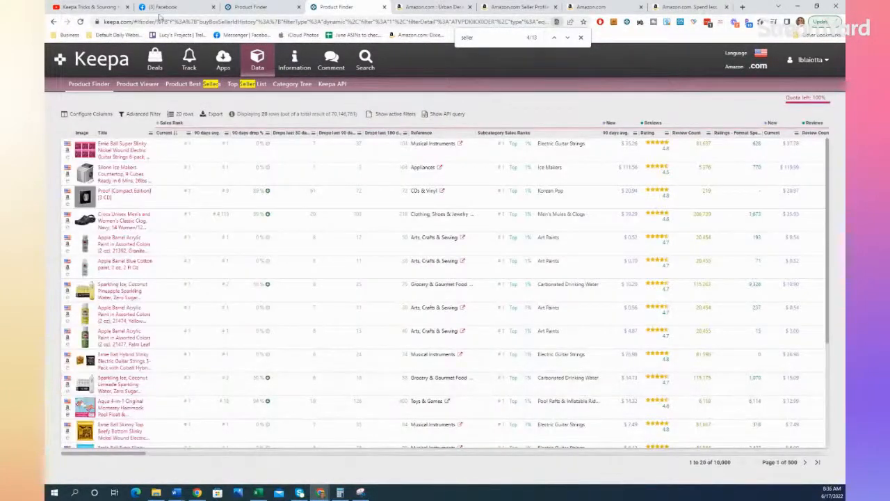
Step: Open Keepa's Deals page in a new tab and show the price history of the Dot's Homestyle Pretzels deal
right_click(157, 59)
left_click(188, 64)
left_click(384, 7)
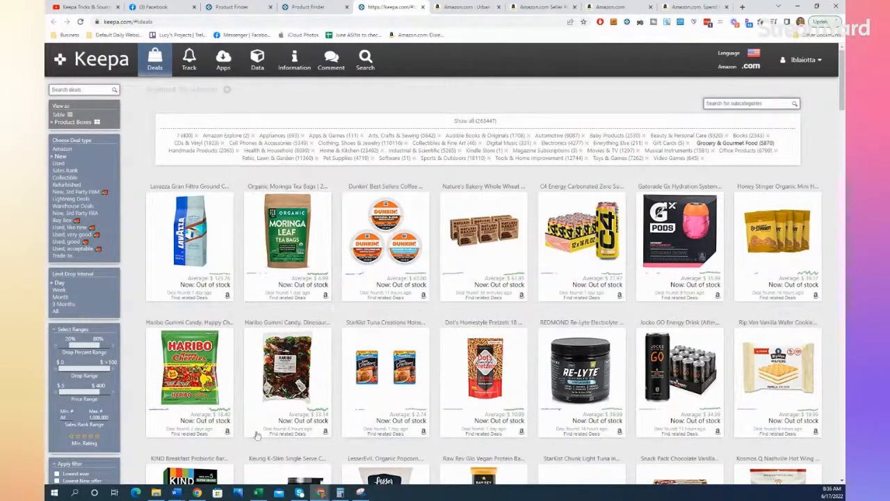
mouse_move(186, 386)
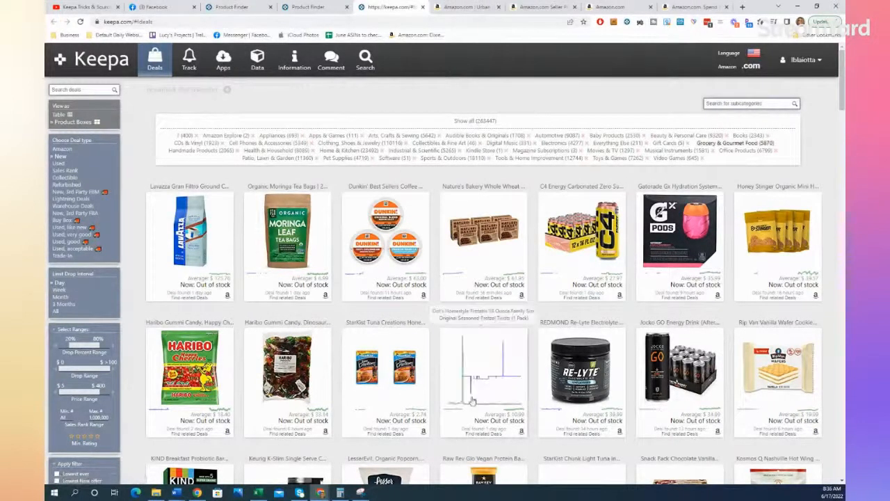
right_click(485, 369)
left_click(518, 217)
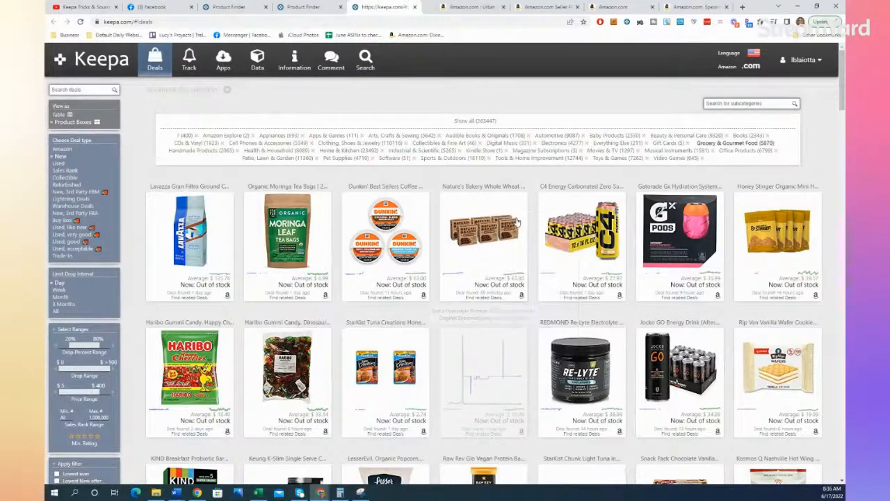
left_click(425, 7)
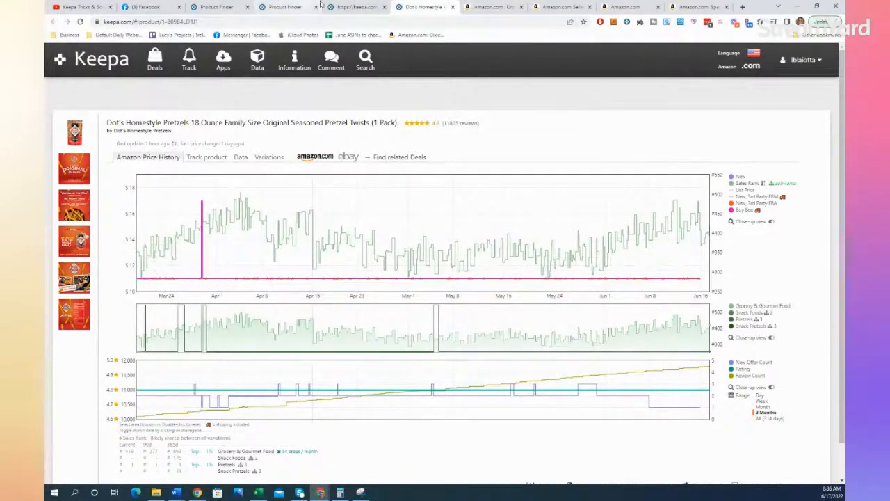
Step: Compare the two Product Finder result lists and browse the products found with the Buy Box seller filter
left_click(344, 7)
left_click(295, 6)
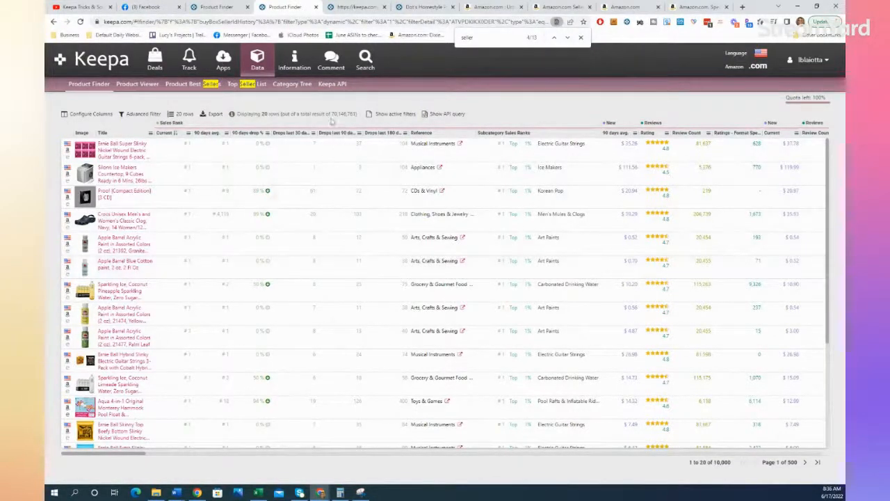
left_click(216, 7)
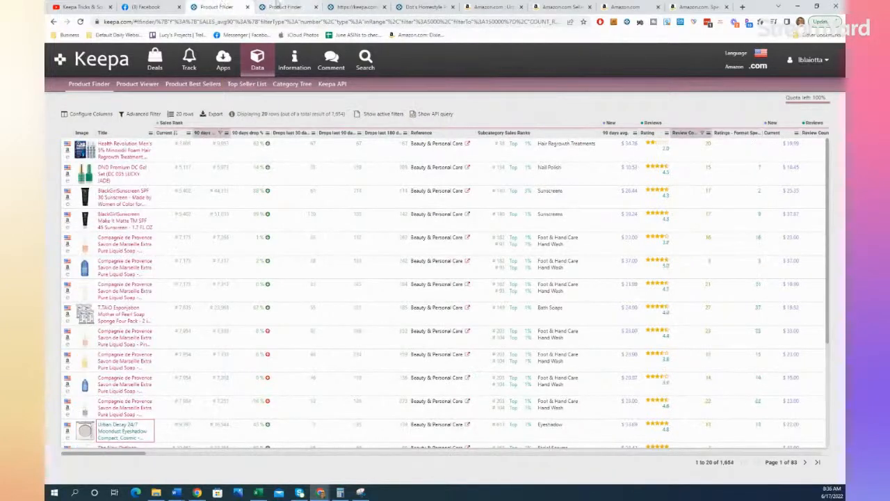
left_click(285, 6)
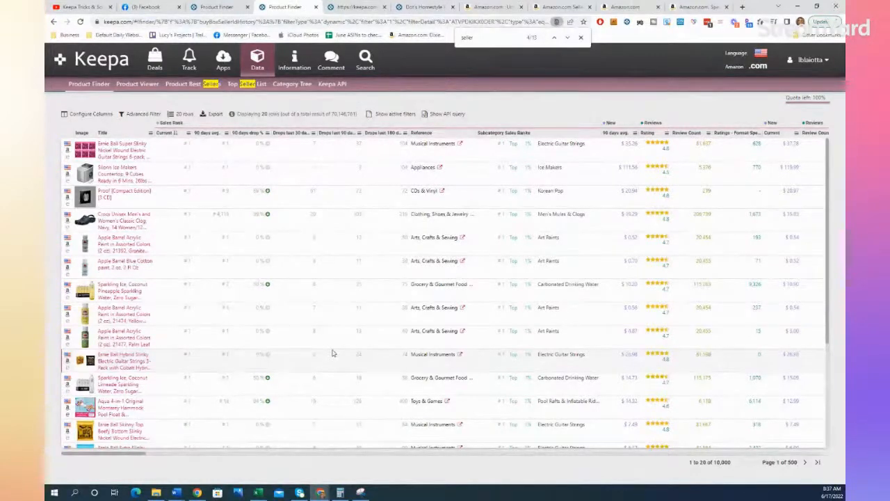
scroll(333, 354, "down", 1)
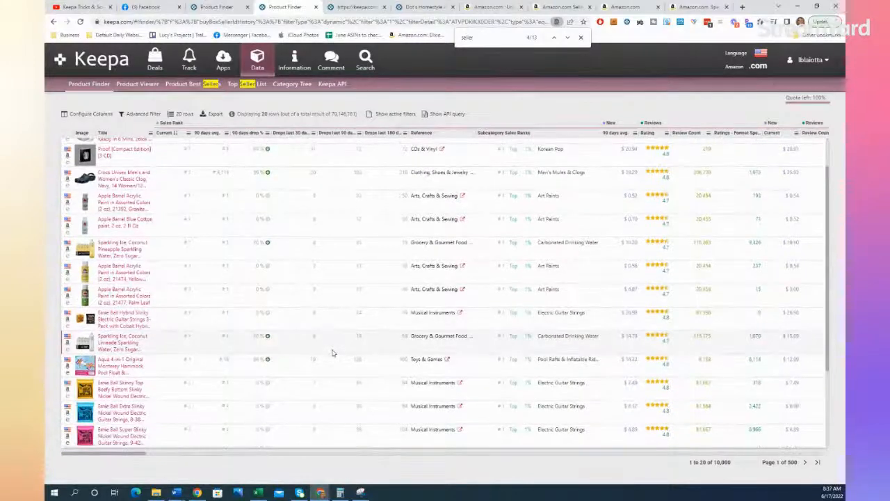
scroll(332, 353, "down", 2)
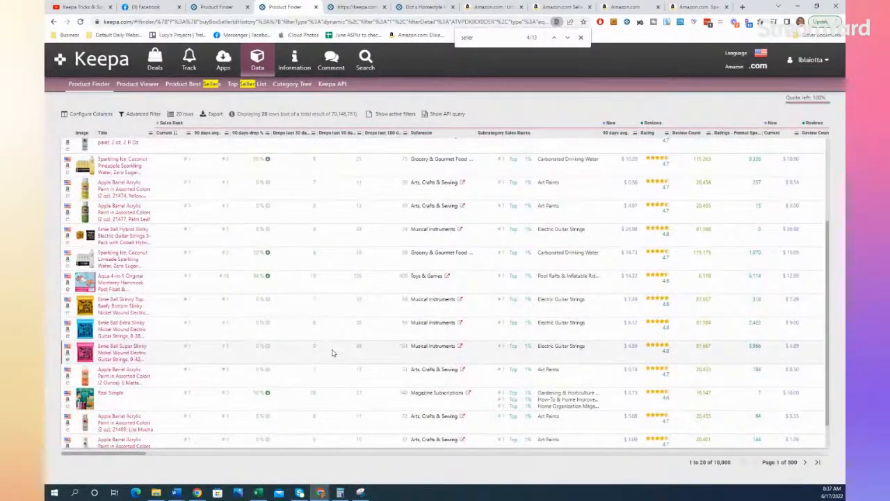
scroll(332, 353, "down", 1)
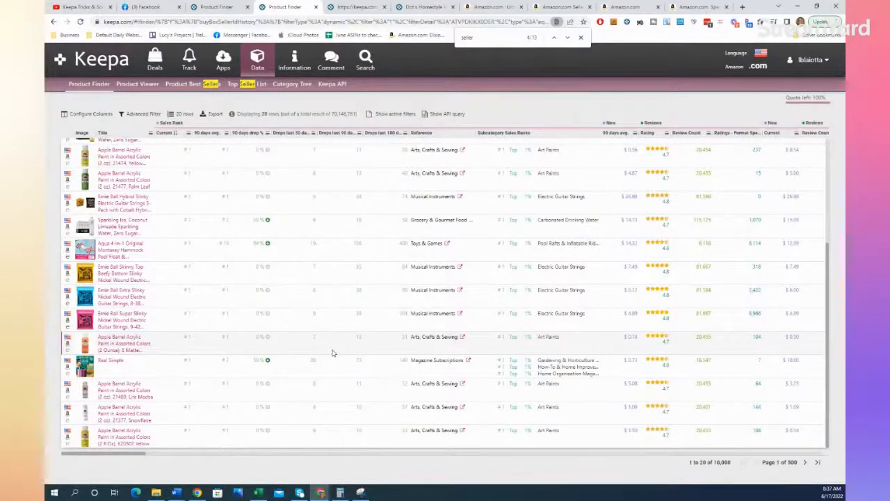
scroll(336, 354, "up", 5)
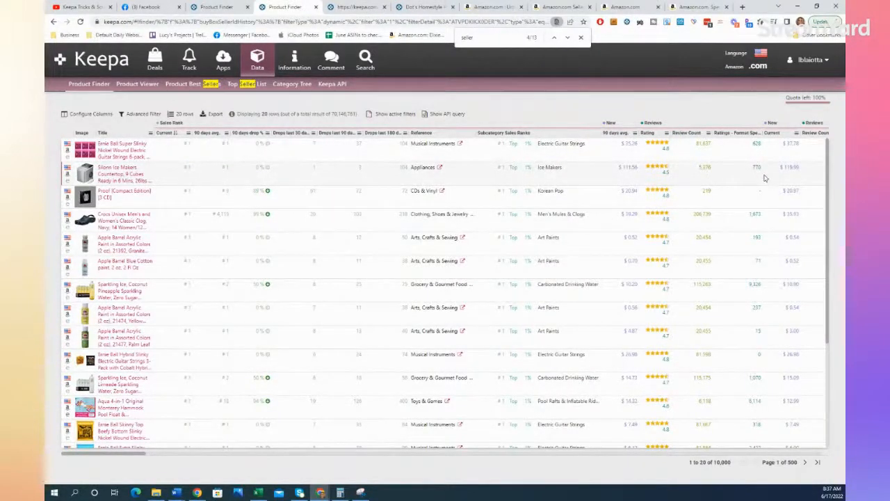
Step: Sort the Buy Box seller's product list by current New price in ascending order
left_click(797, 134)
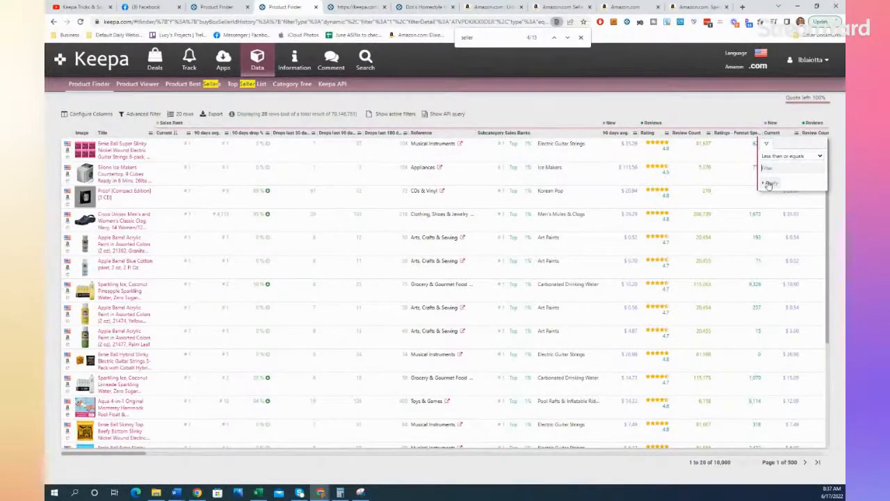
left_click(768, 142)
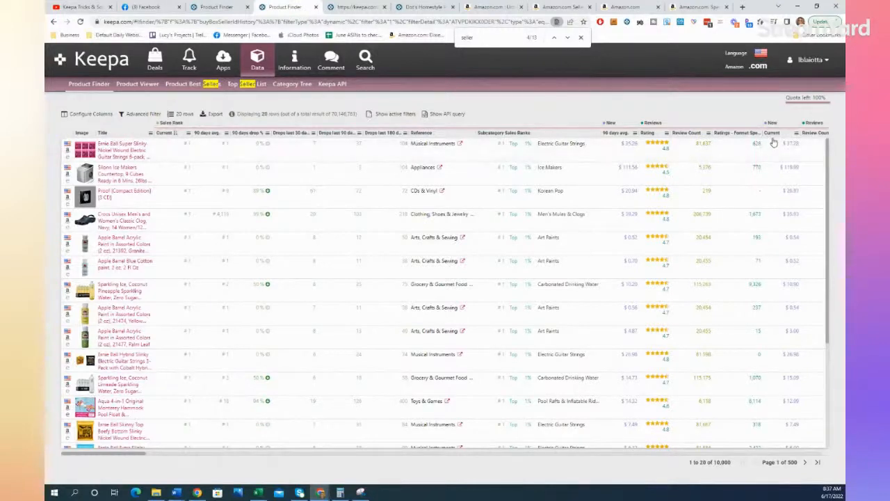
left_click(772, 137)
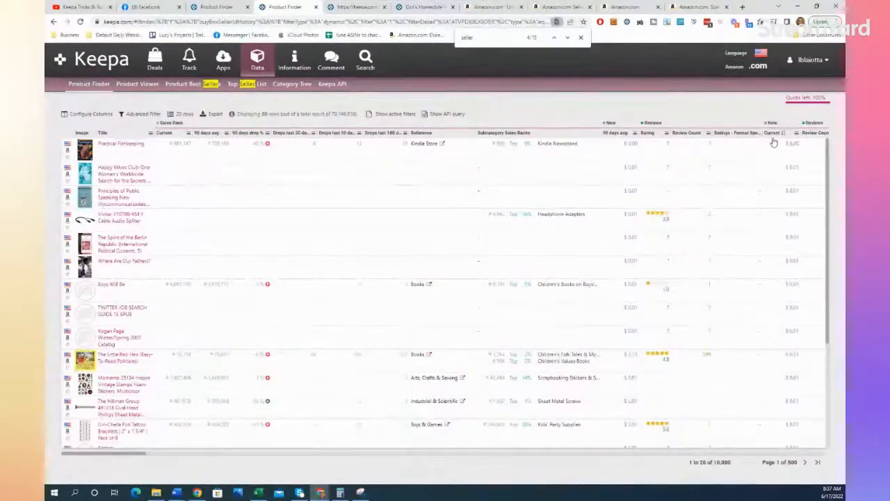
Step: Sort the Buy Box seller's product list by current New price in descending order and look across its columns
left_click(773, 133)
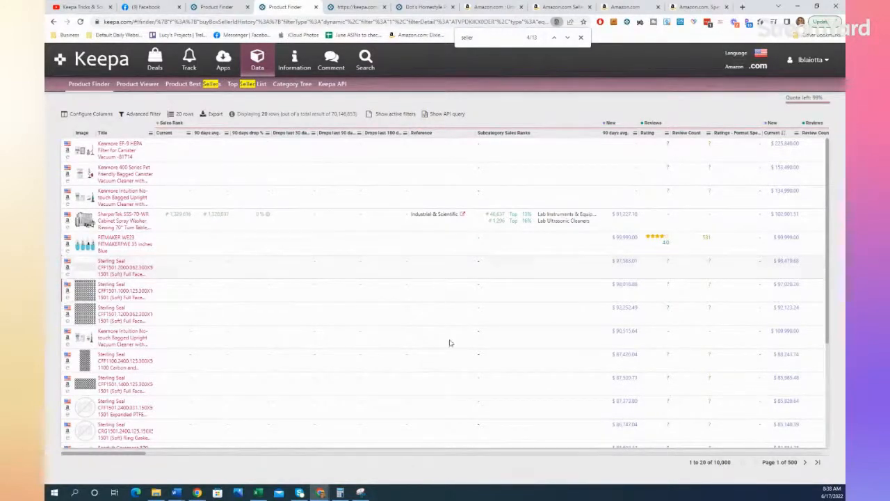
left_click(541, 453)
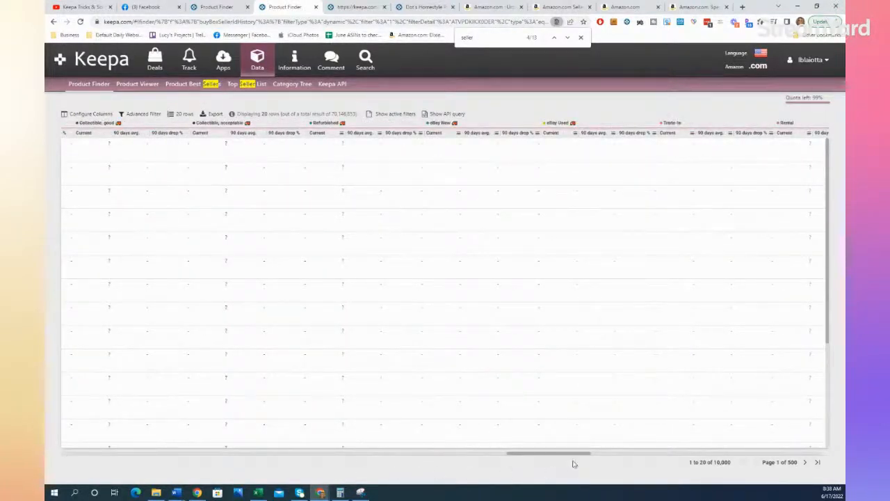
left_click_drag(560, 453, 57, 455)
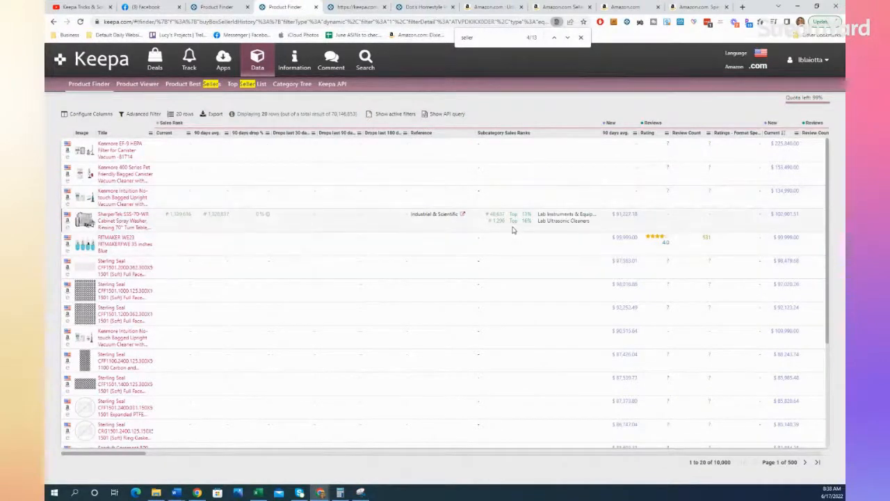
Step: Sort the product list by 90-day average sales rank in ascending order and show the clear/blue BlenderBottle Classic V2 shaker's price history
left_click(207, 135)
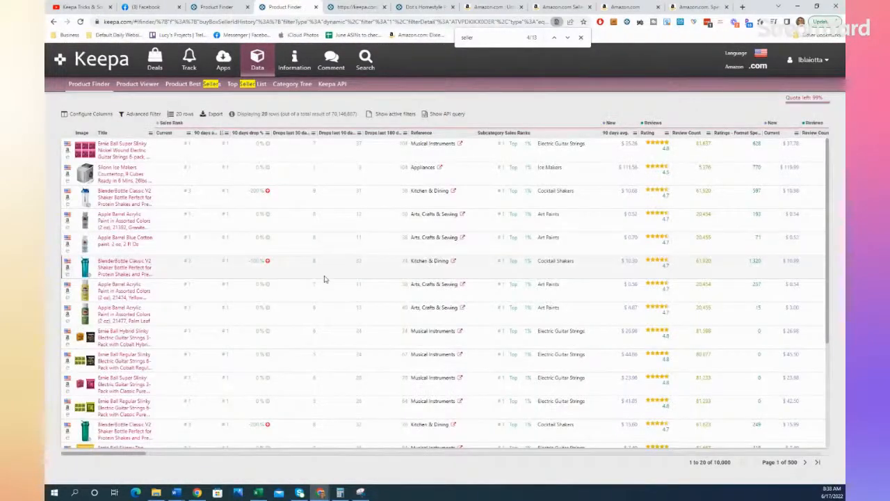
right_click(118, 197)
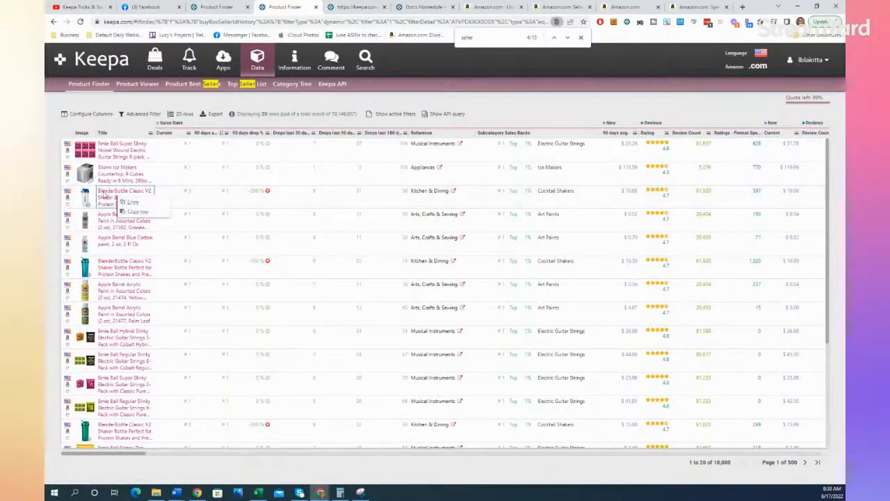
left_click(105, 194)
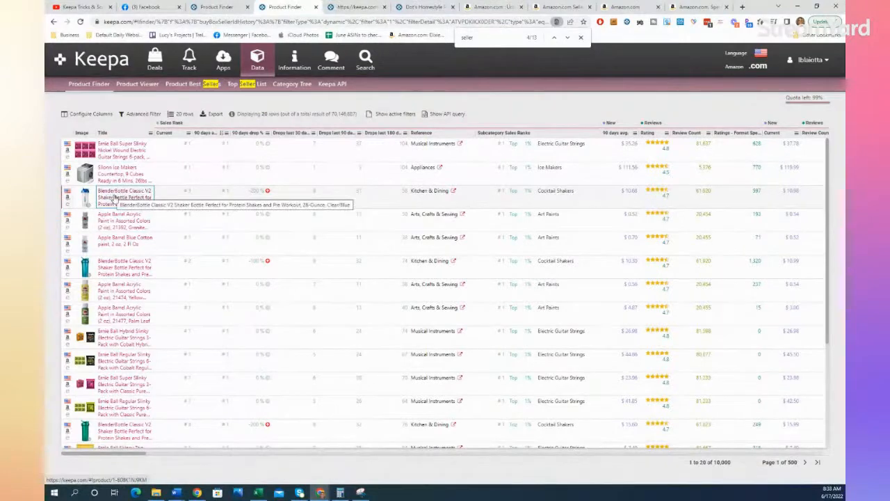
left_click(109, 200)
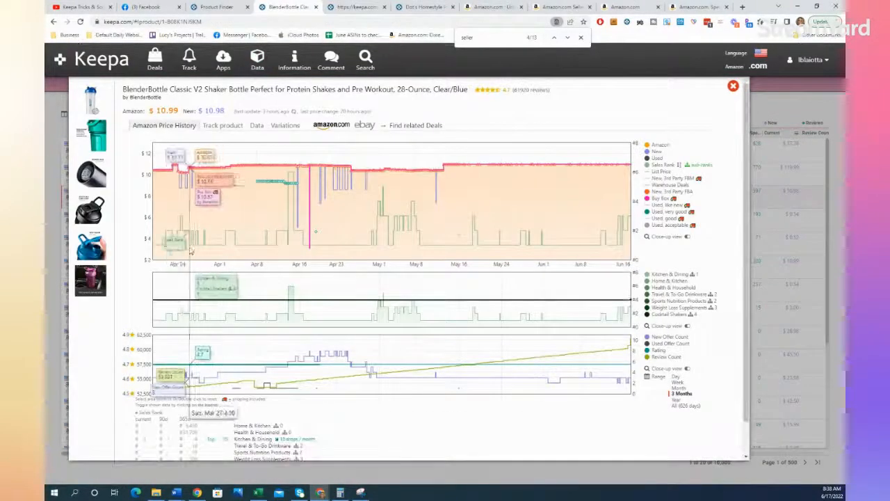
Step: Open the BlenderBottle shaker's Amazon listing in a new tab and examine its offer details and embedded price history chart
right_click(338, 130)
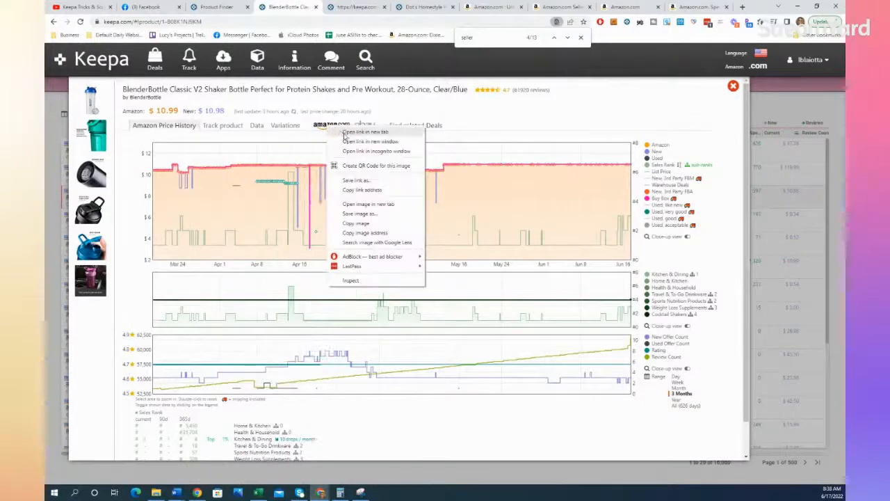
left_click(348, 132)
left_click(445, 9)
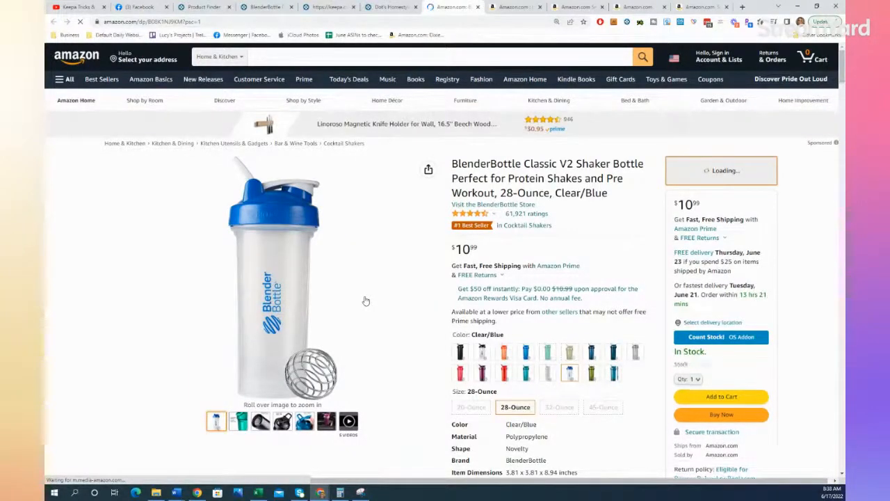
left_click(394, 5)
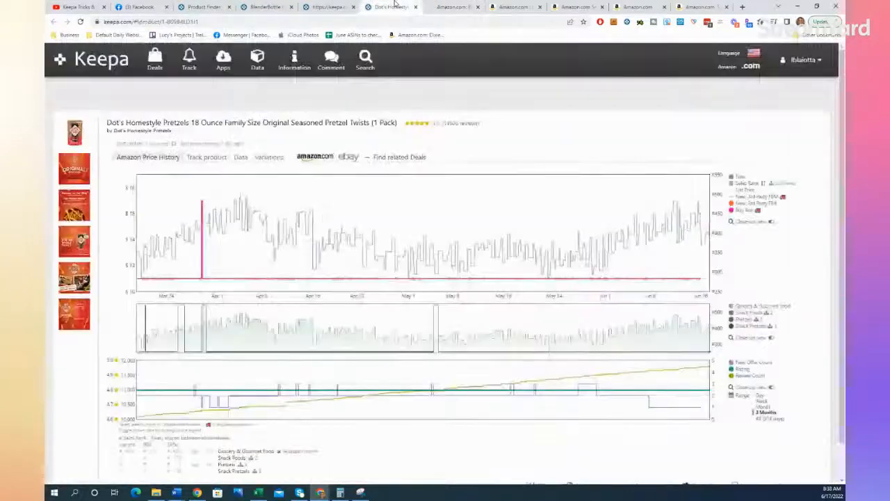
left_click(321, 6)
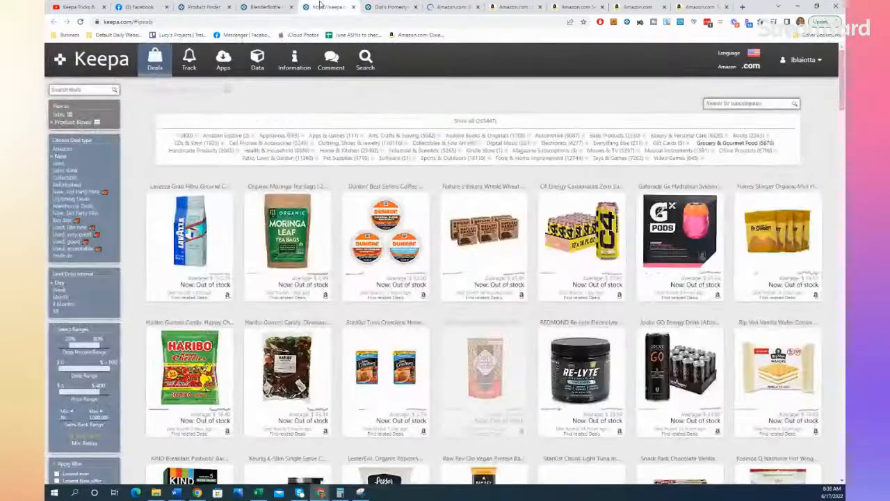
left_click(452, 7)
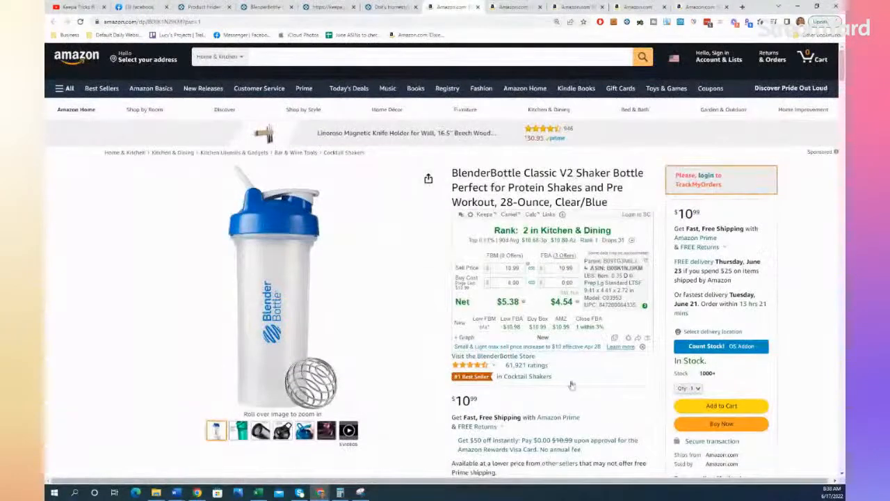
scroll(603, 378, "down", 3)
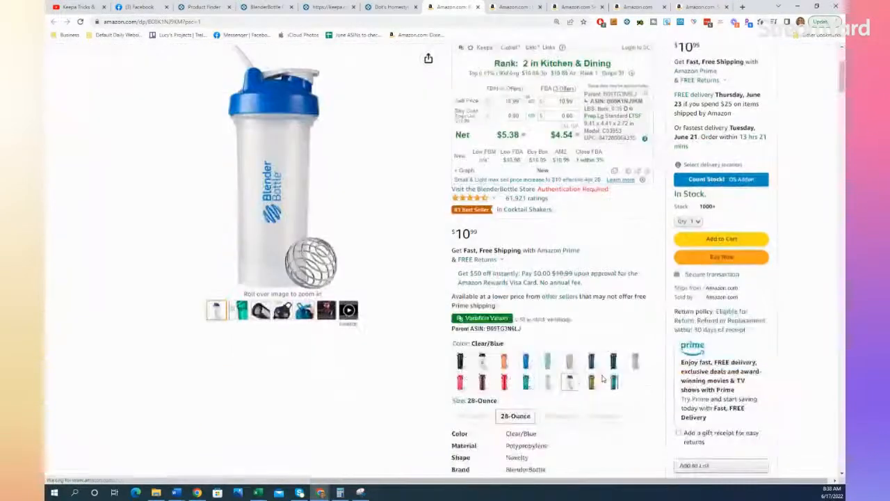
scroll(602, 377, "down", 10)
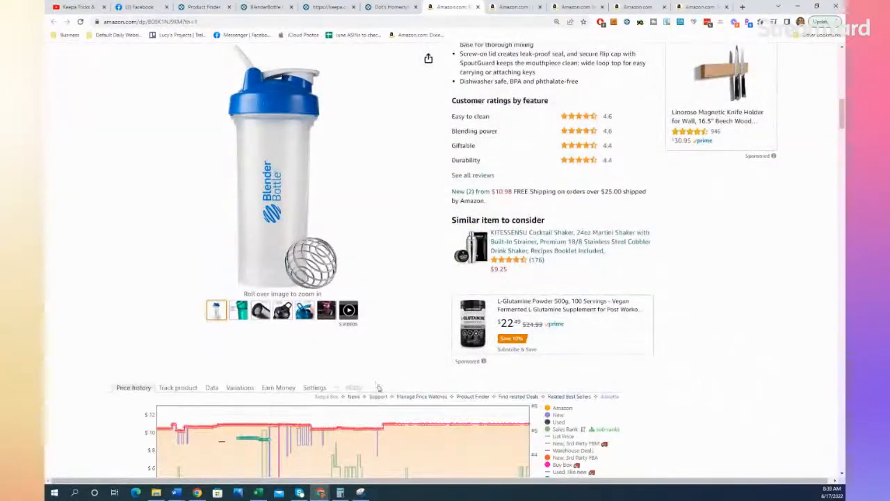
scroll(374, 384, "down", 3)
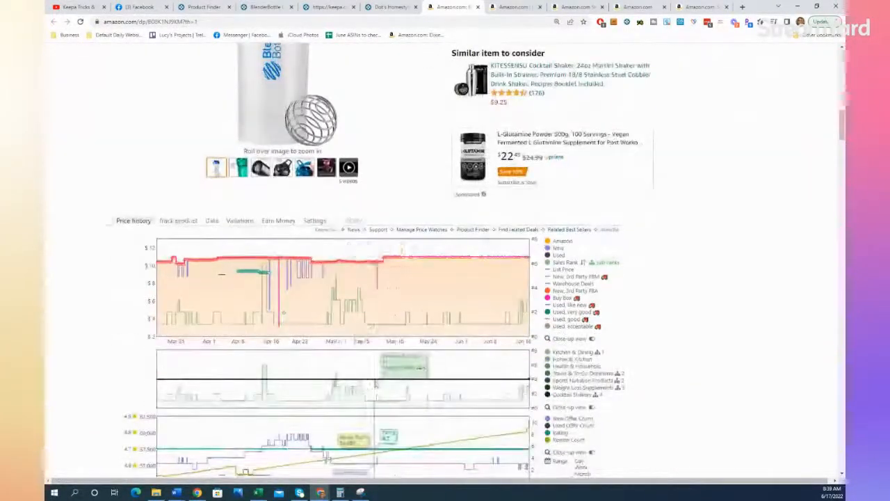
Step: Return to the BlenderBottle product page in Keepa and bring up the Track page in a new tab
left_click(394, 5)
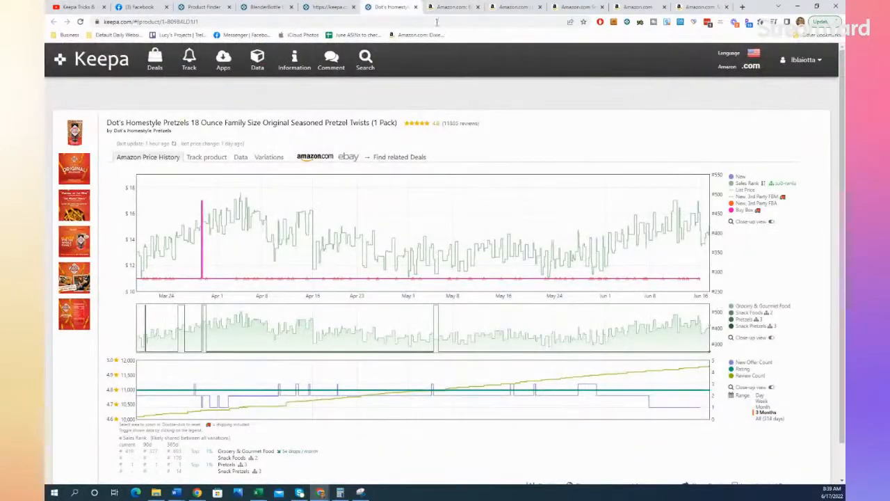
left_click(333, 5)
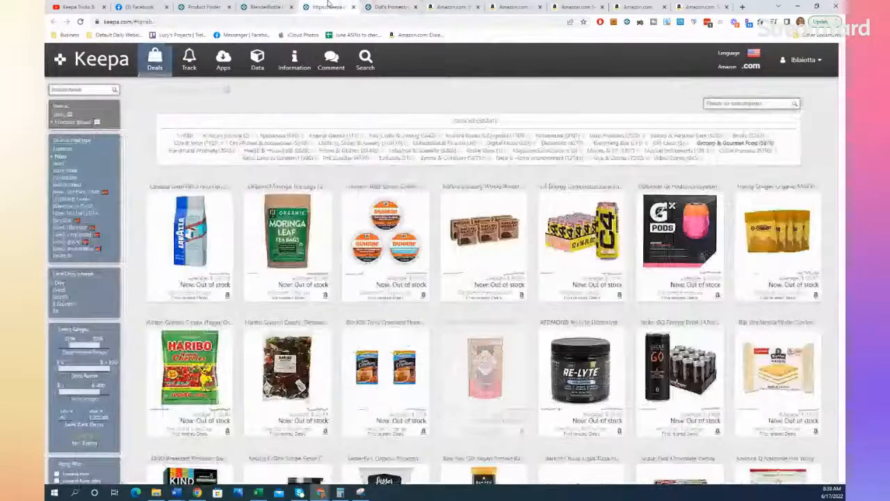
left_click(259, 6)
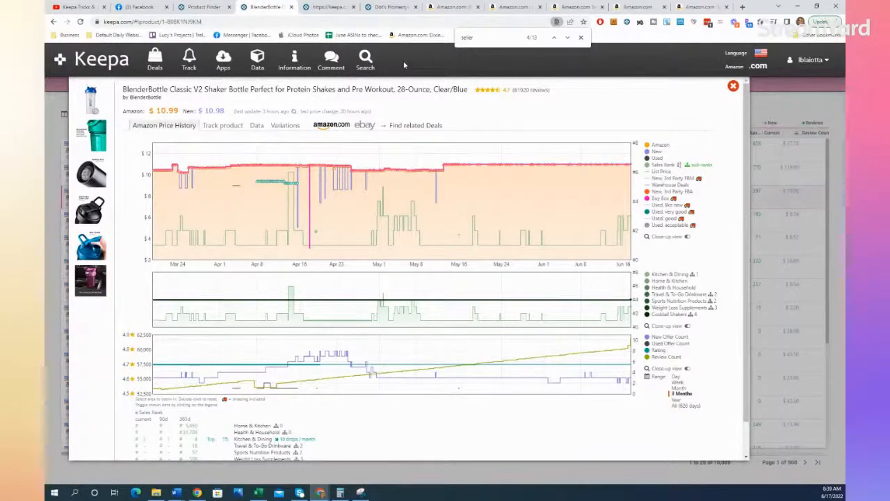
right_click(199, 58)
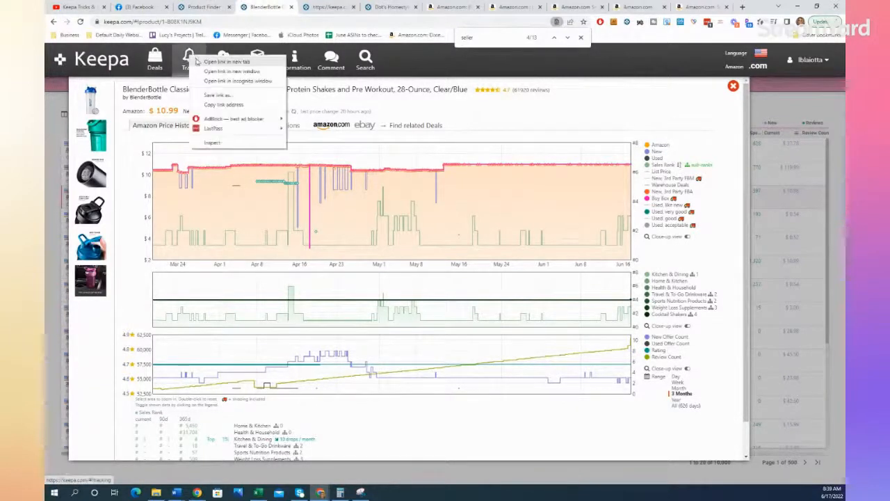
left_click(216, 62)
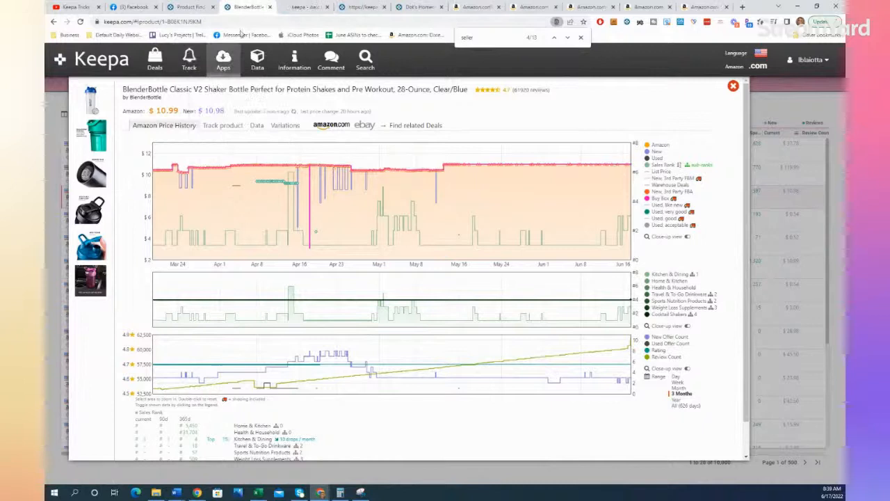
left_click(306, 7)
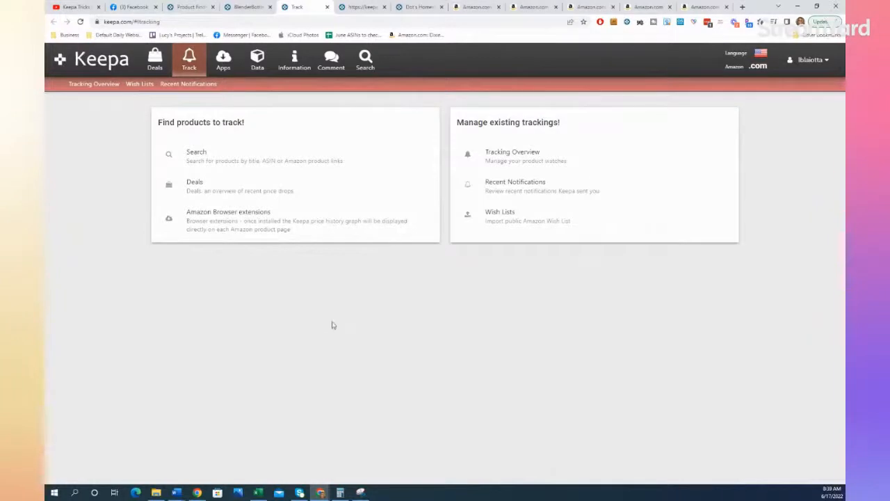
Step: Search for the Dot's Homestyle Pretzels product to track by its ASIN B09B4LD1J1 and examine its price history
left_click(197, 151)
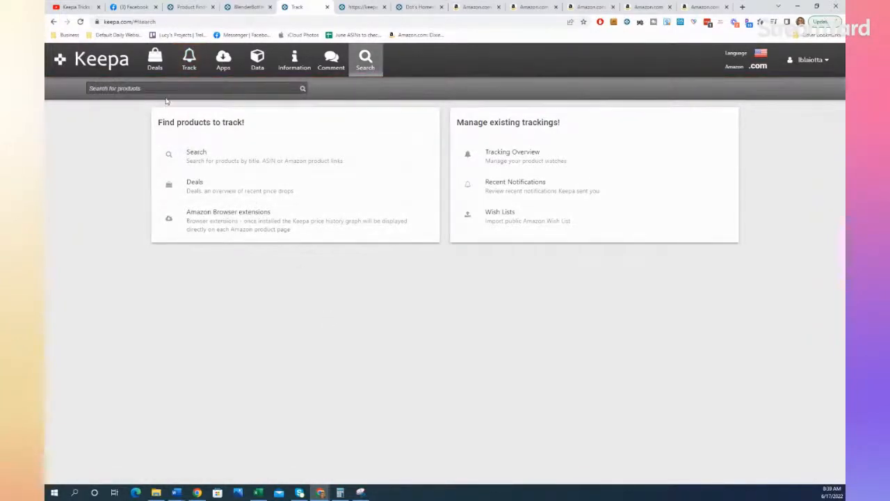
left_click(363, 7)
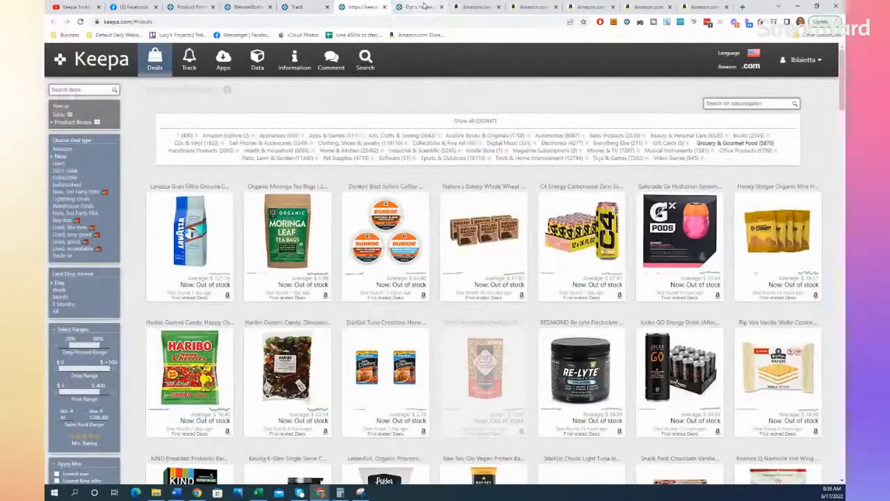
left_click(422, 6)
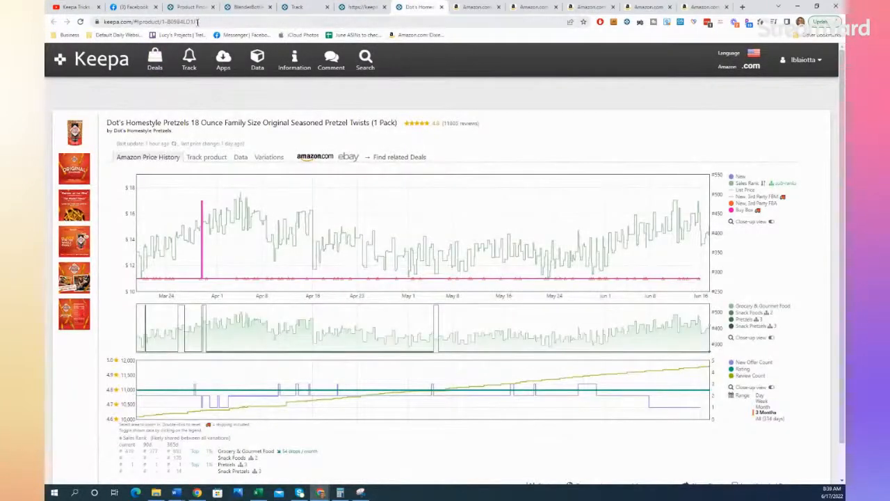
left_click(297, 7)
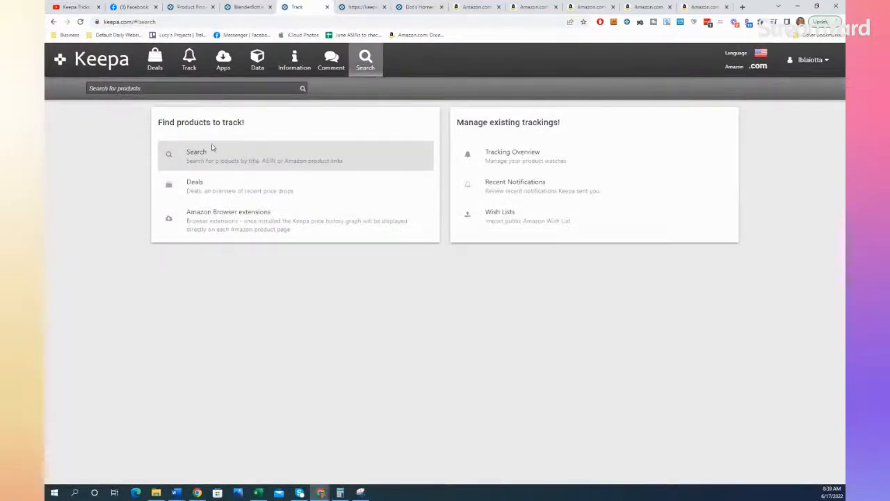
left_click(198, 88)
type("B08B4LD1J4")
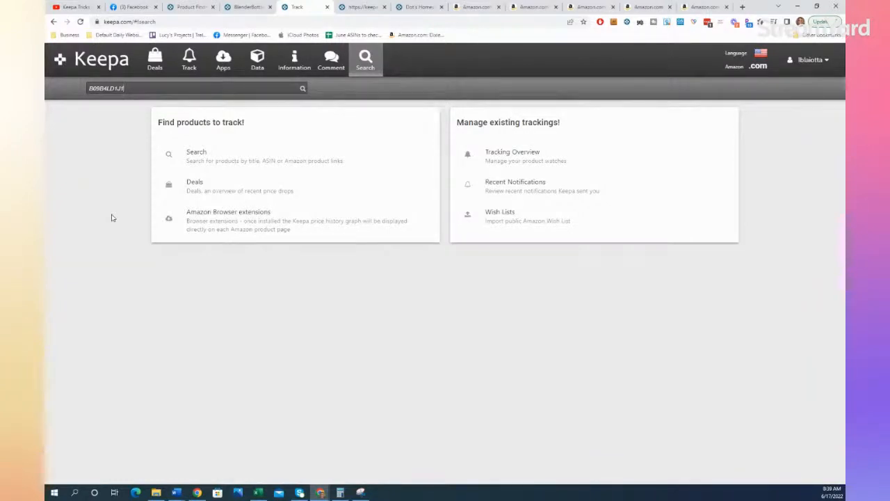
left_click(302, 90)
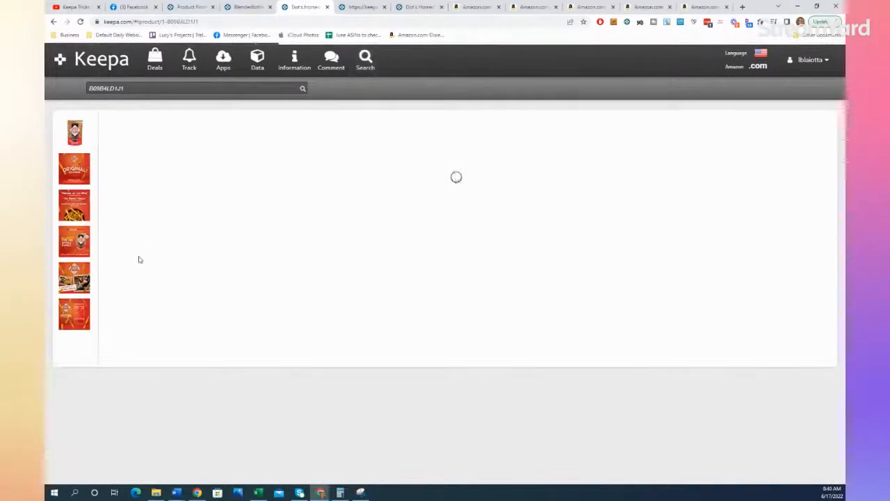
scroll(202, 260, "down", 1)
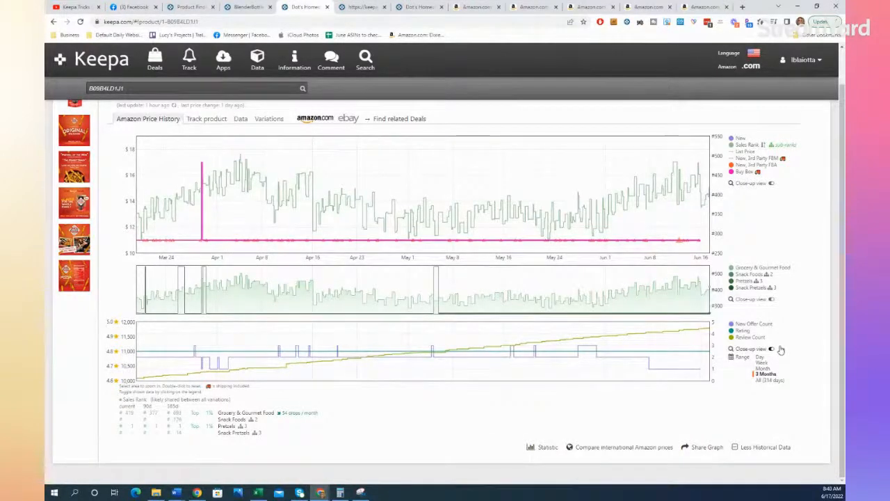
scroll(781, 356, "up", 1)
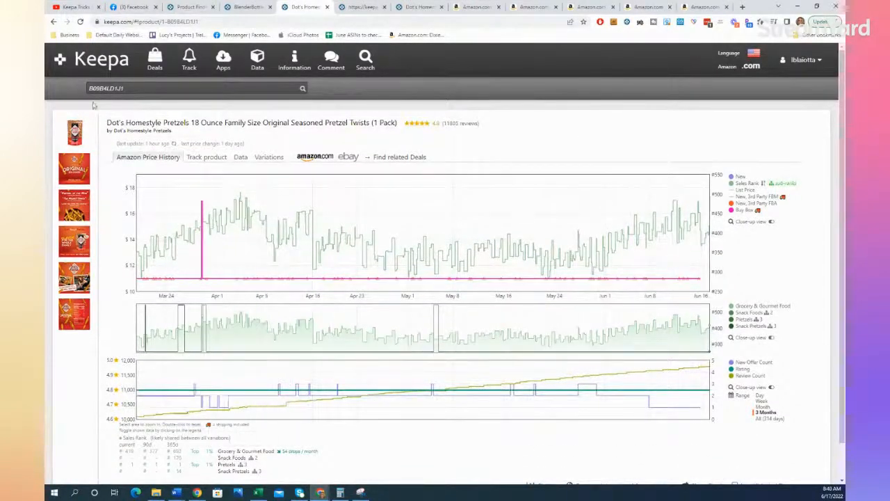
Step: Go back to the Track page and repeat the product search for ASIN B09B4LD1J1
left_click(190, 62)
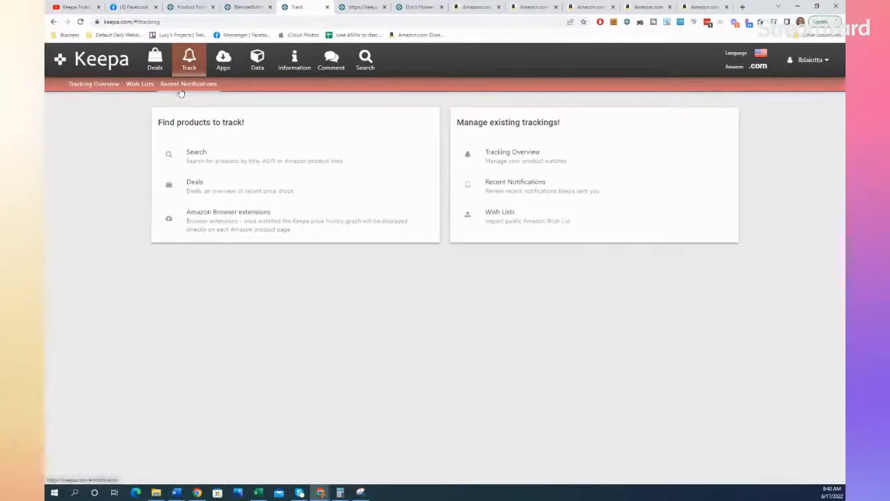
left_click(201, 152)
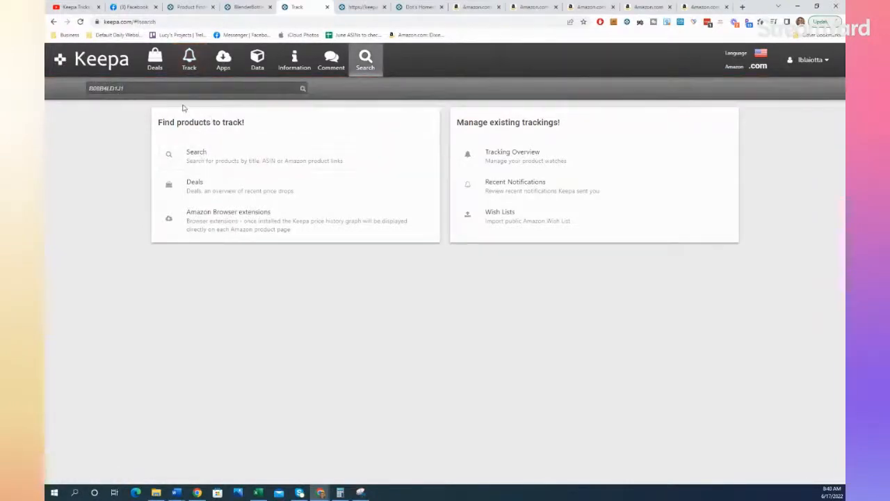
left_click(303, 89)
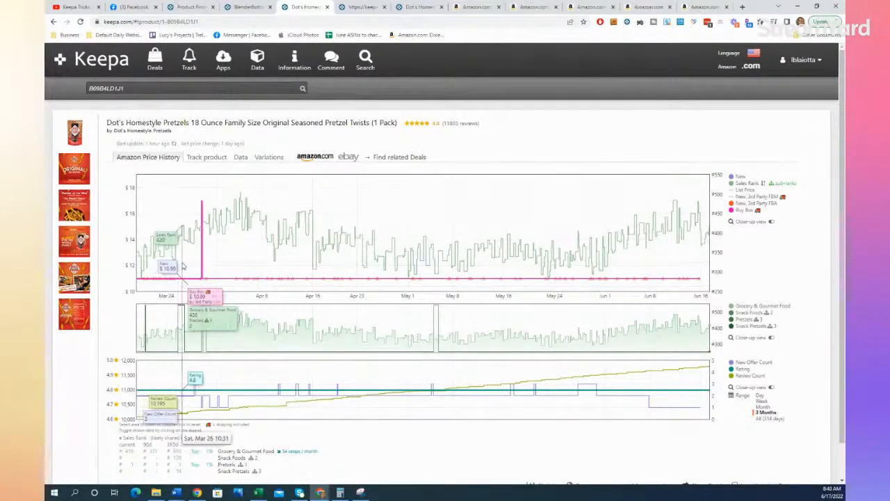
Step: Show the tracking options for Dot's Homestyle Pretzels and review the available price, offer count, sales rank and Buy Box alert fields
left_click(205, 156)
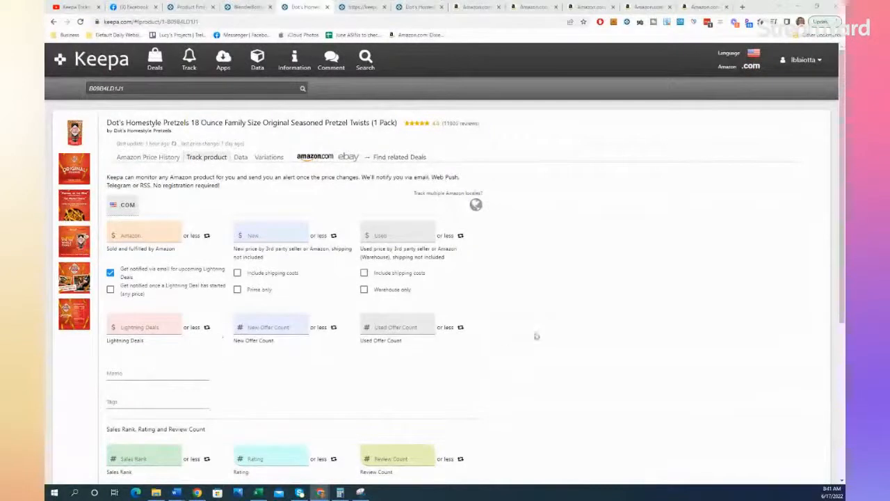
scroll(586, 331, "down", 1)
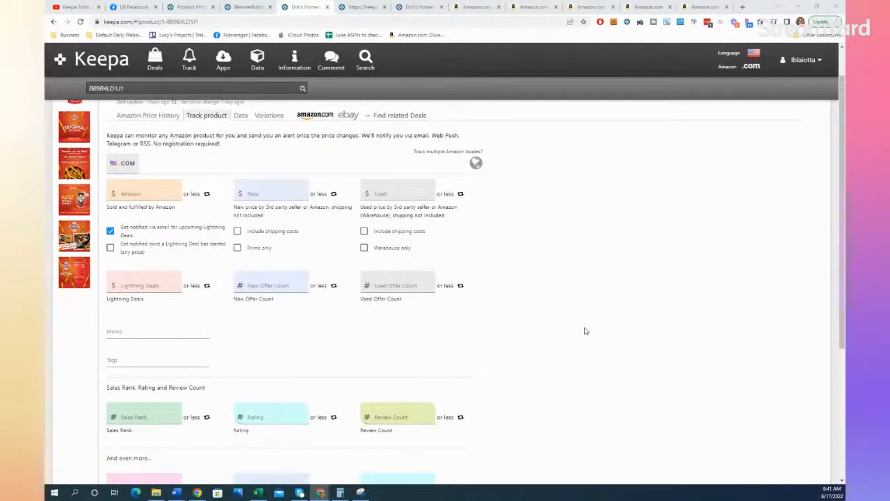
scroll(586, 331, "down", 1)
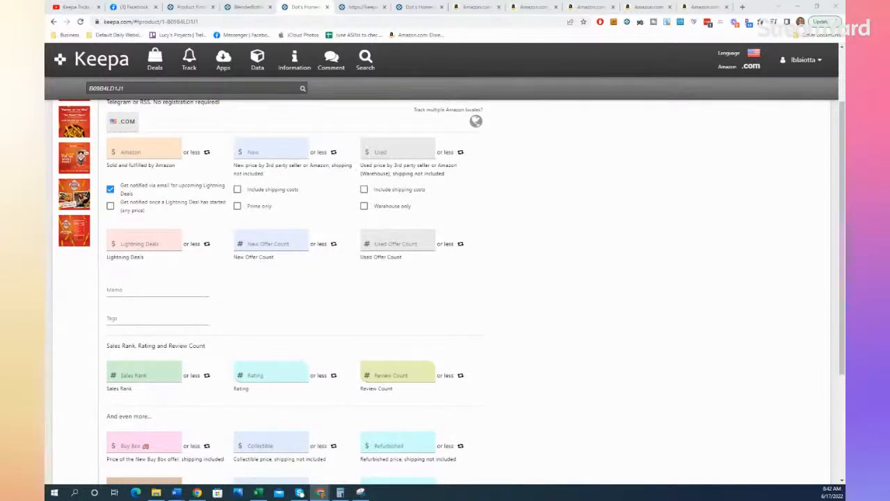
Step: Switch from the tracking options to the Keepa Deals page and browse the out-of-stock Grocery & Gourmet Food deals for leads
scroll(589, 364, "down", 1)
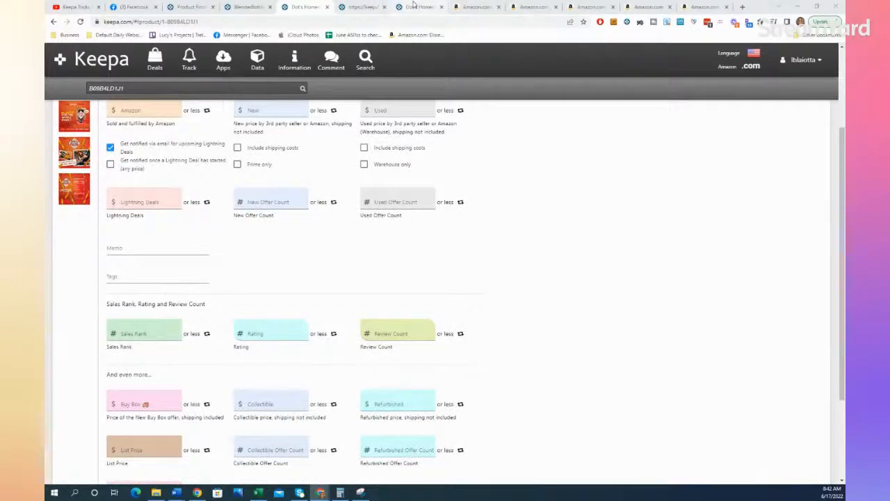
left_click(367, 7)
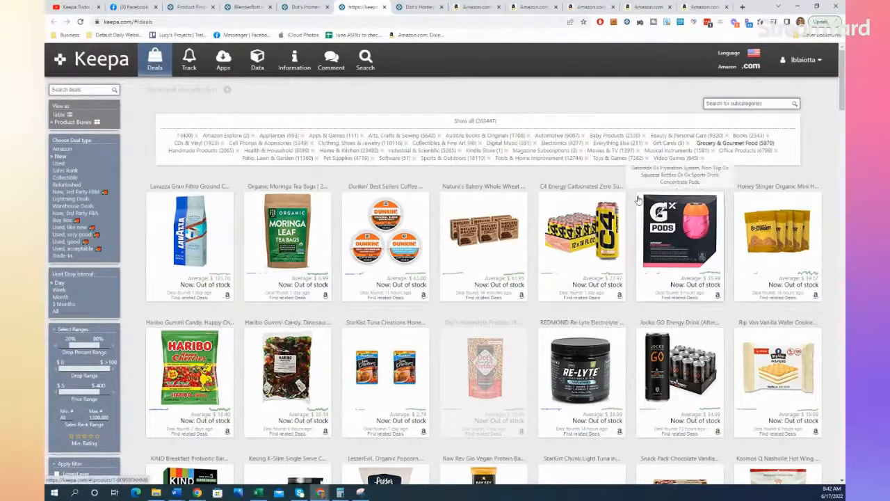
scroll(638, 200, "down", 2)
scroll(638, 200, "down", 2)
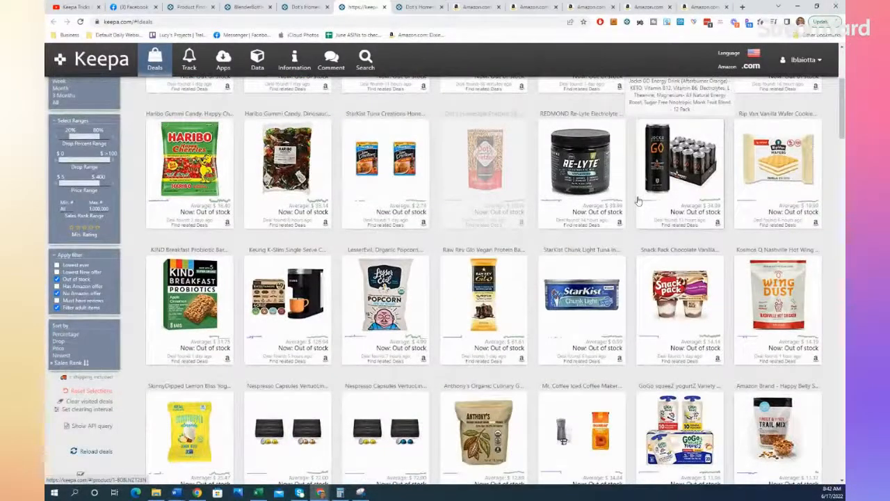
scroll(638, 200, "down", 1)
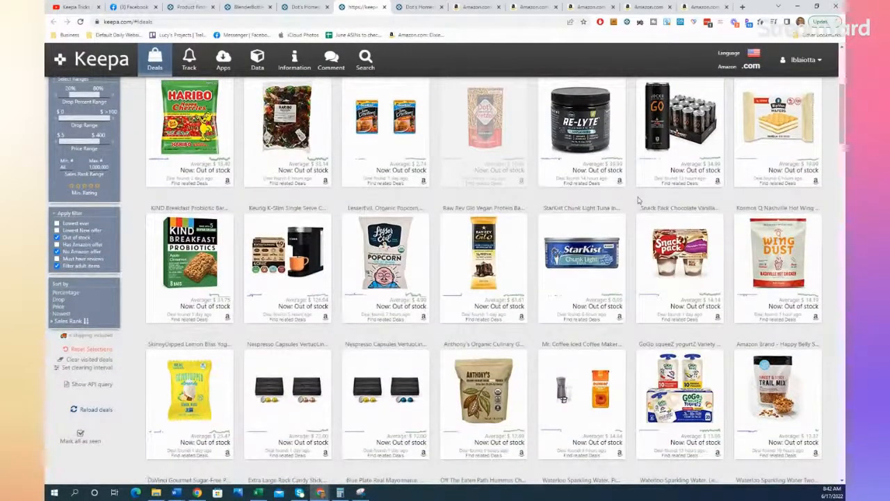
scroll(637, 200, "down", 2)
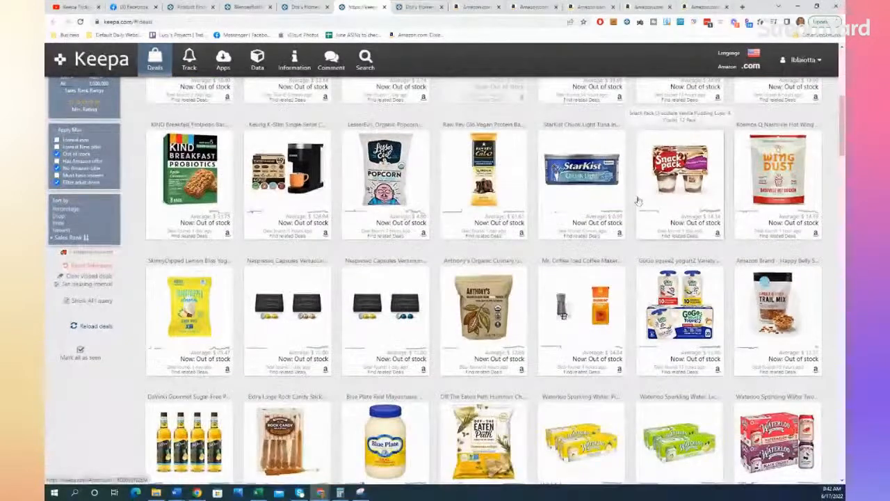
scroll(637, 201, "down", 2)
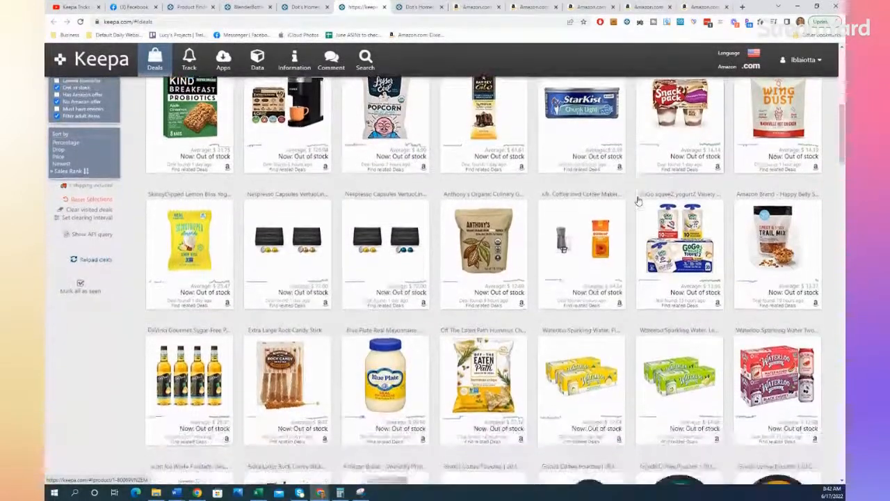
mouse_move(469, 229)
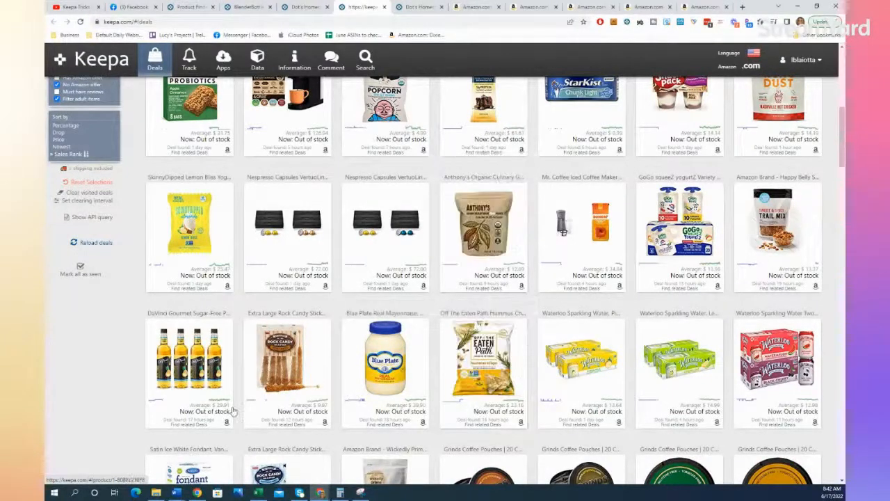
scroll(80, 399, "down", 3)
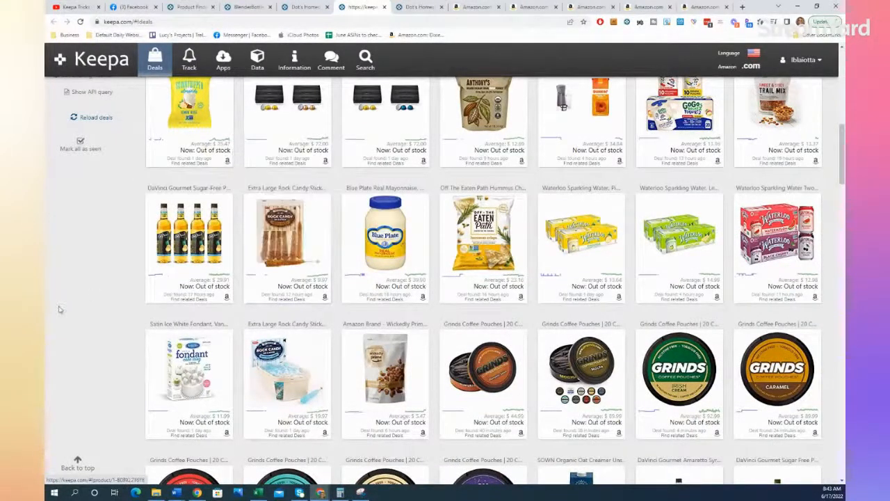
scroll(60, 309, "down", 3)
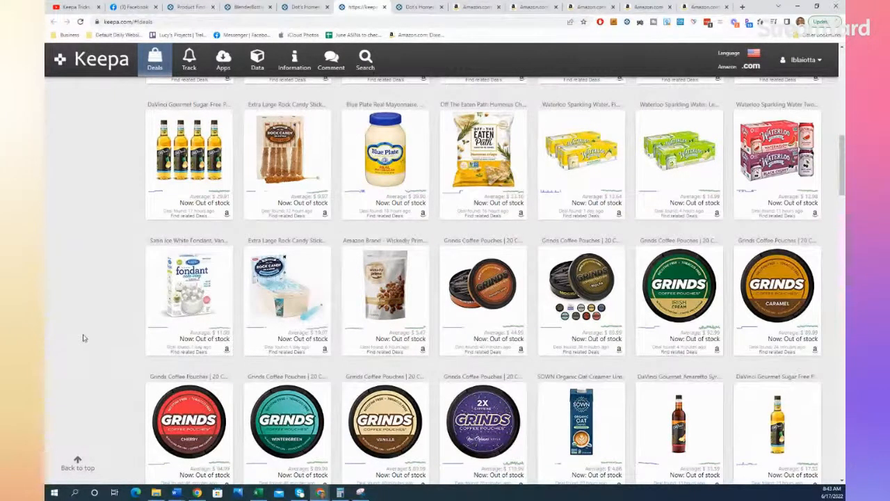
scroll(82, 338, "down", 3)
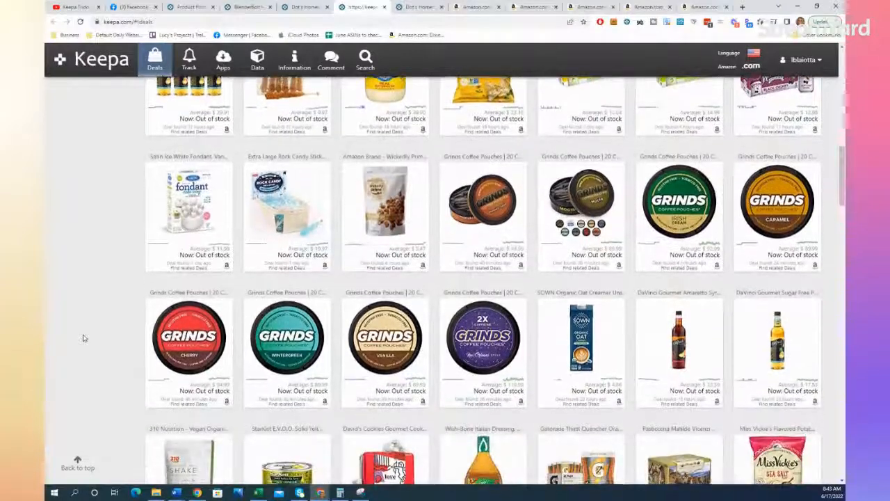
scroll(82, 338, "down", 2)
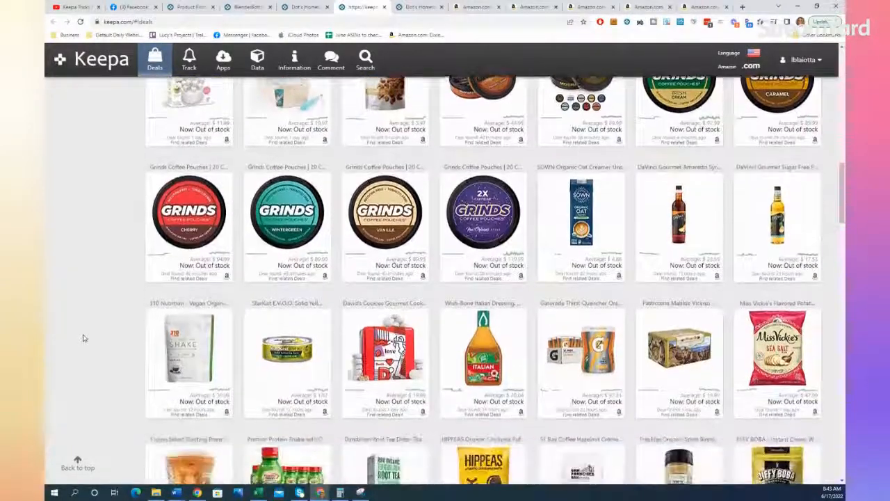
scroll(83, 338, "down", 1)
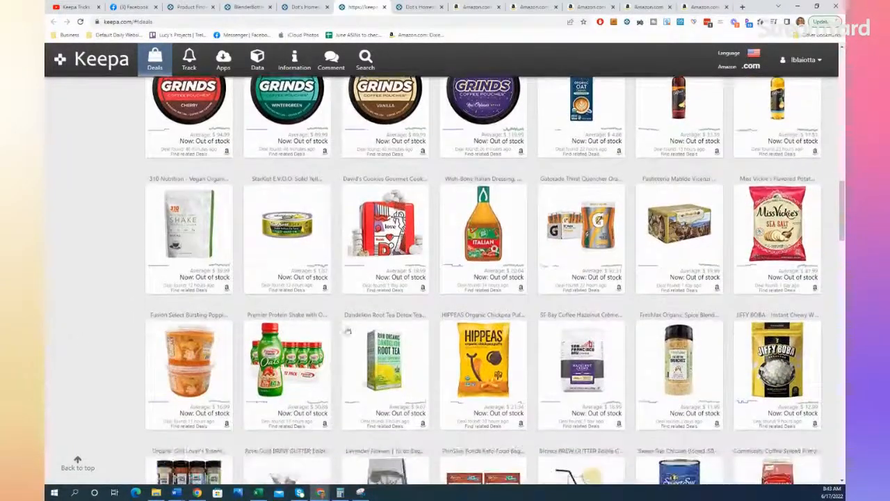
Step: Bring up the Wish-Bone Italian Dressing deal in a new tab, examine its price history and pack size, and close it
right_click(497, 240)
left_click(529, 247)
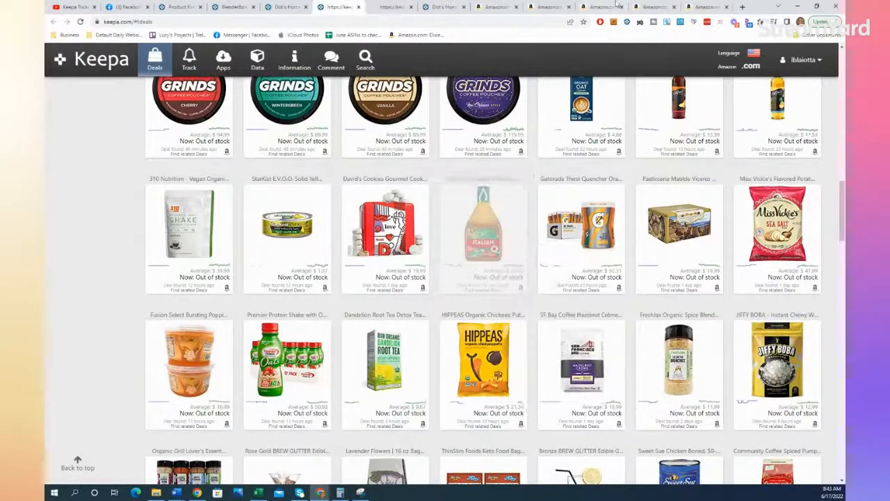
key("ctrl+Tab")
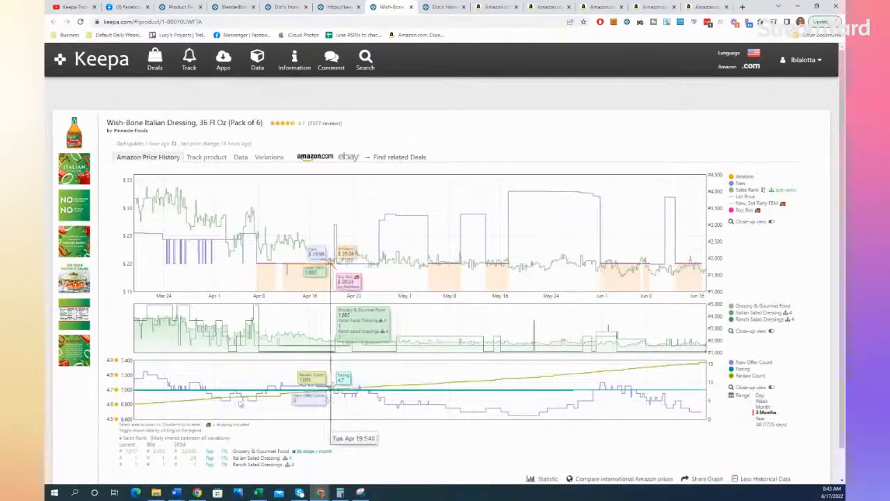
mouse_move(75, 139)
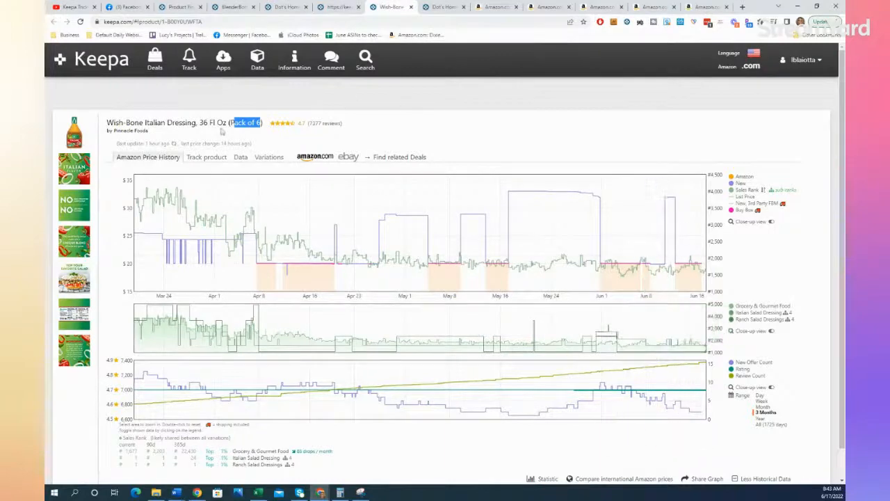
left_click(411, 8)
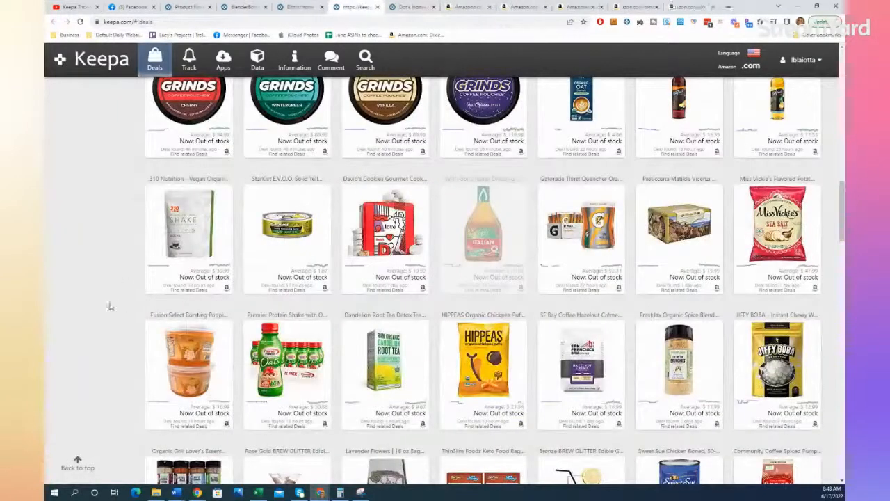
Step: Find the FreshJax Organic Spice Blends deal and show its Keepa price history in a new tab
scroll(82, 317, "down", 3)
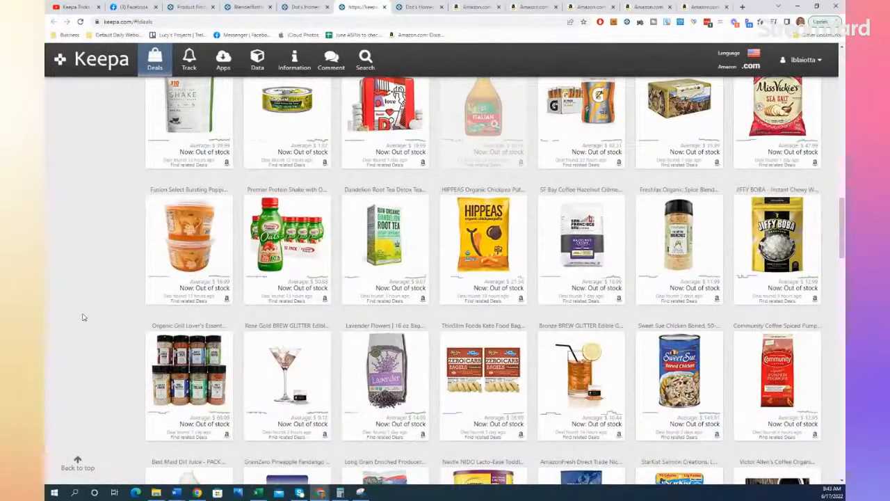
mouse_move(686, 260)
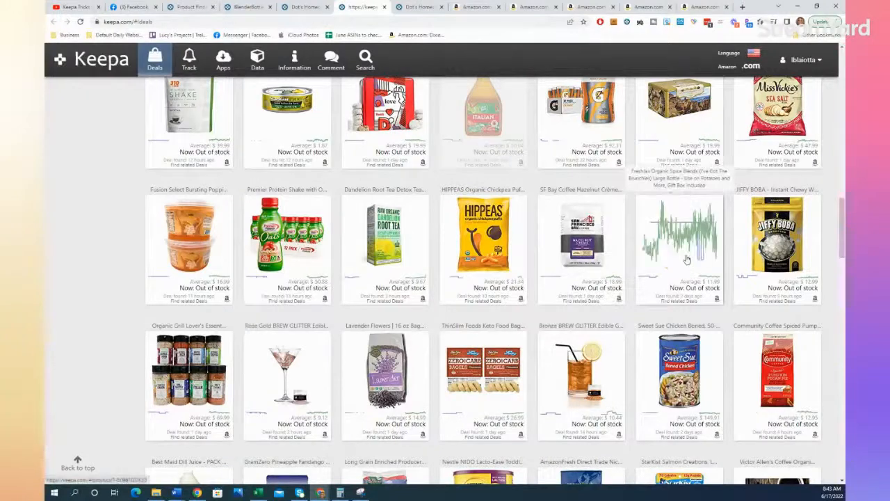
right_click(687, 259)
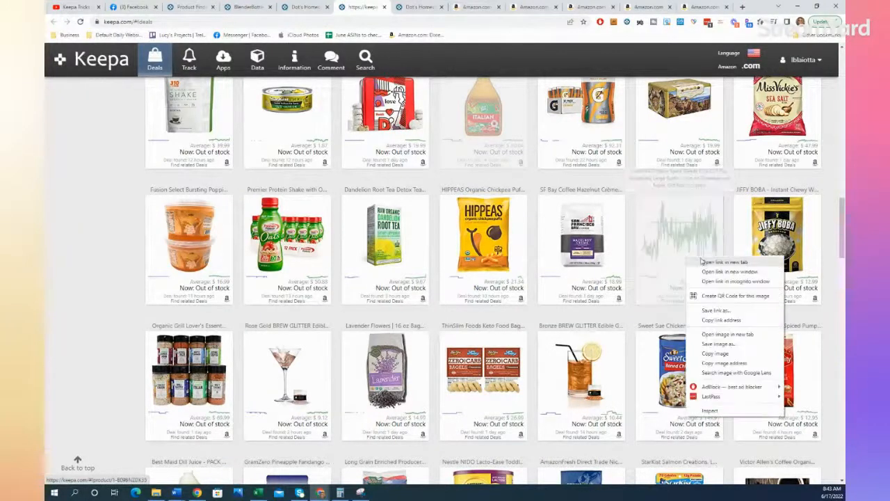
left_click(709, 261)
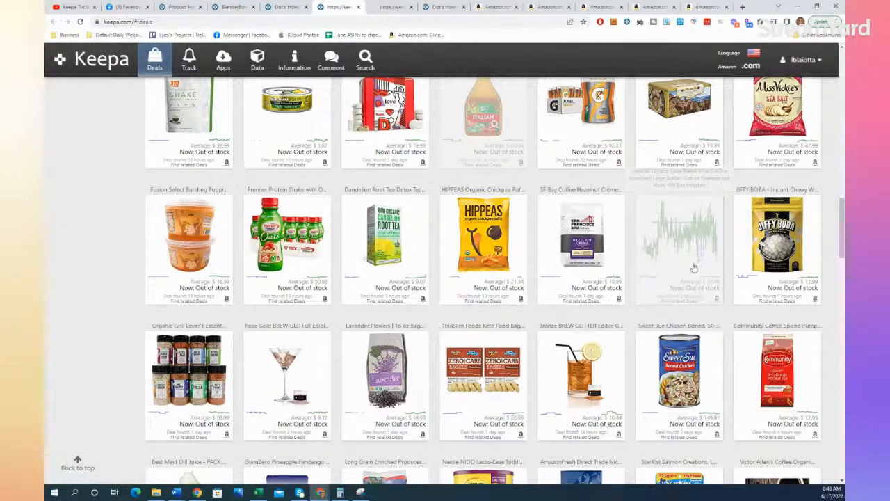
left_click(388, 7)
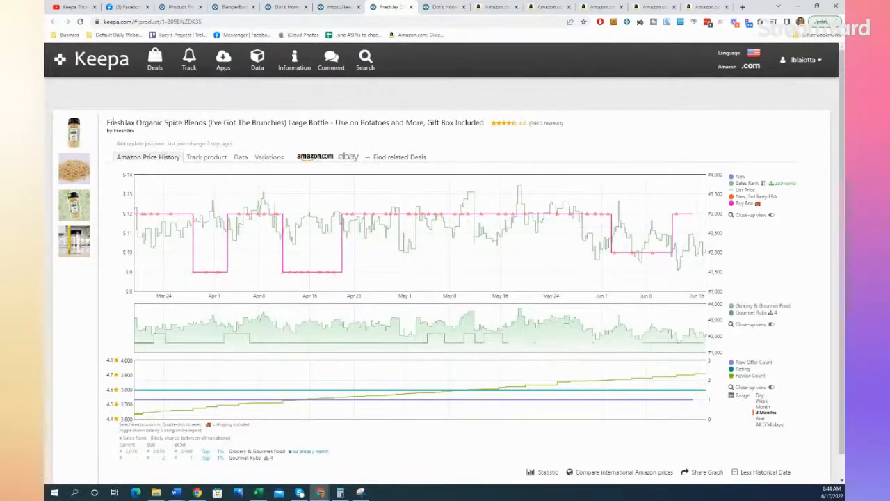
Step: Copy the product name "FreshJax Organic Spice Blends" and search Google in a new tab for "FreshJax Organic Spice Blends wholesale"
mouse_move(110, 122)
left_mouse_down()
mouse_move(208, 123)
mouse_move(109, 123)
left_mouse_up()
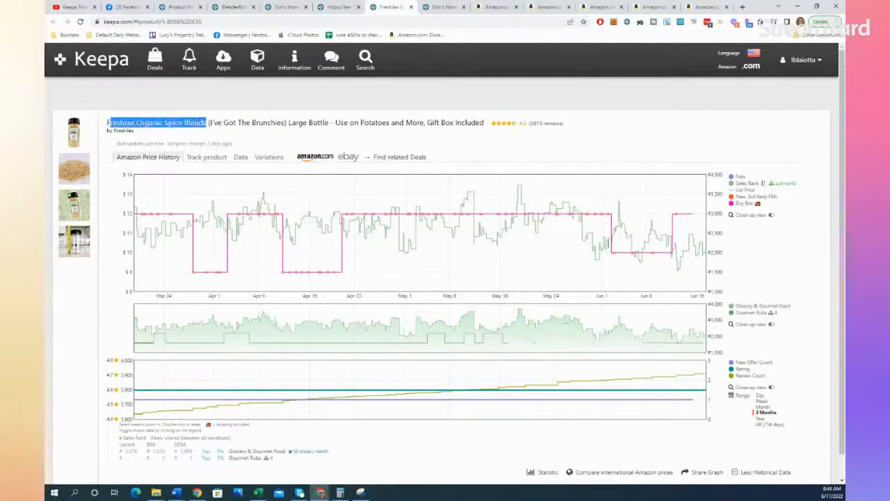
left_click(743, 8)
left_click(484, 24)
type("FreshJax Organic Spice Blends")
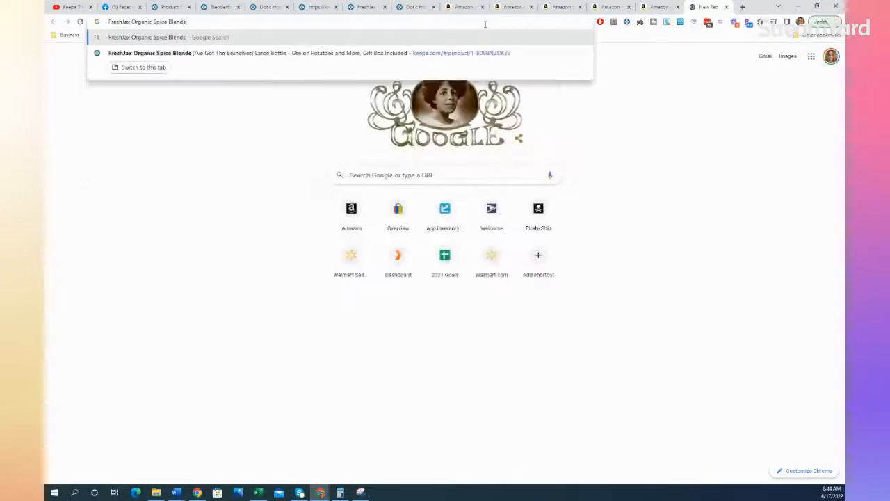
type("wholesale")
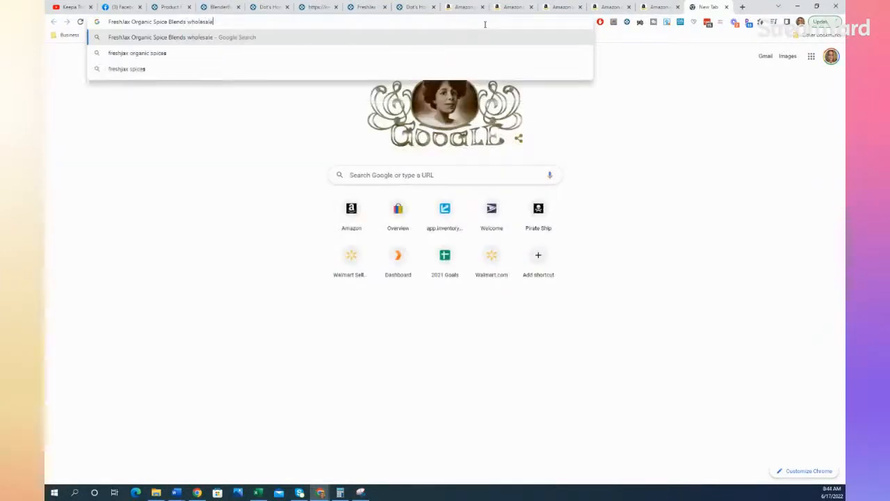
key("Return")
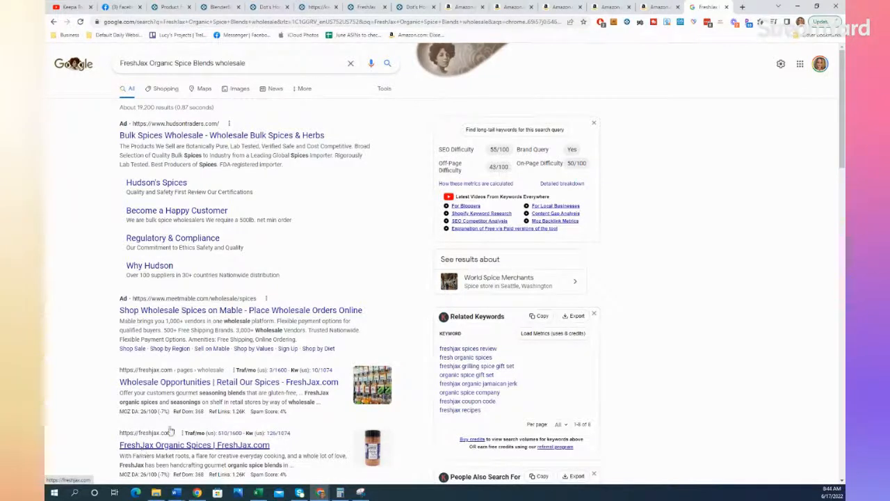
Step: Visit the FreshJax Wholesale Opportunities page from the search results, and return to the product's Keepa page to review its price history
right_click(198, 383)
key("Escape")
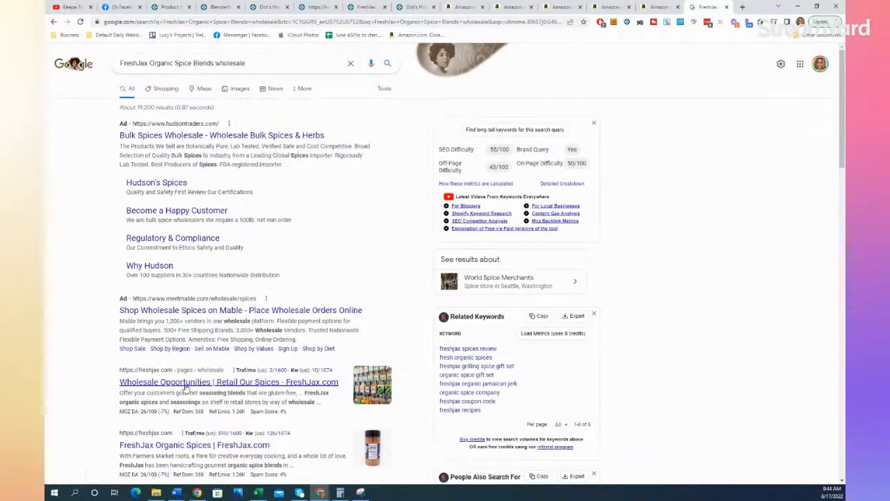
left_click(187, 382)
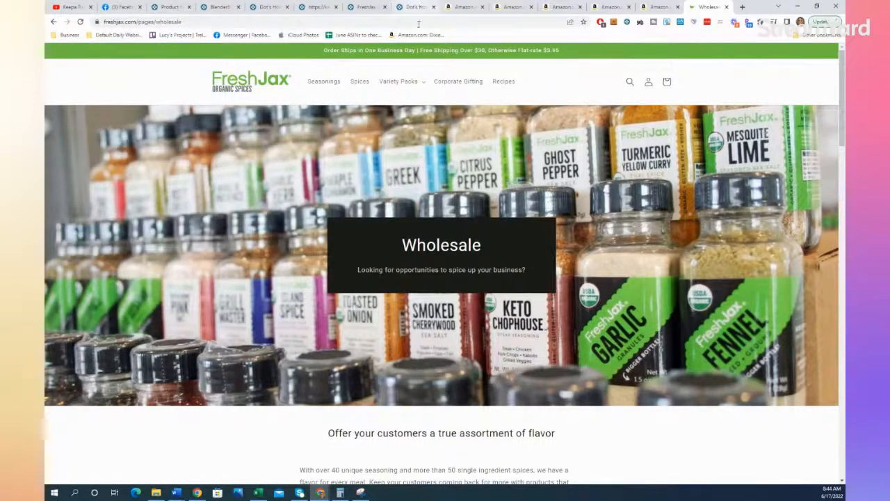
left_click(363, 6)
mouse_move(79, 137)
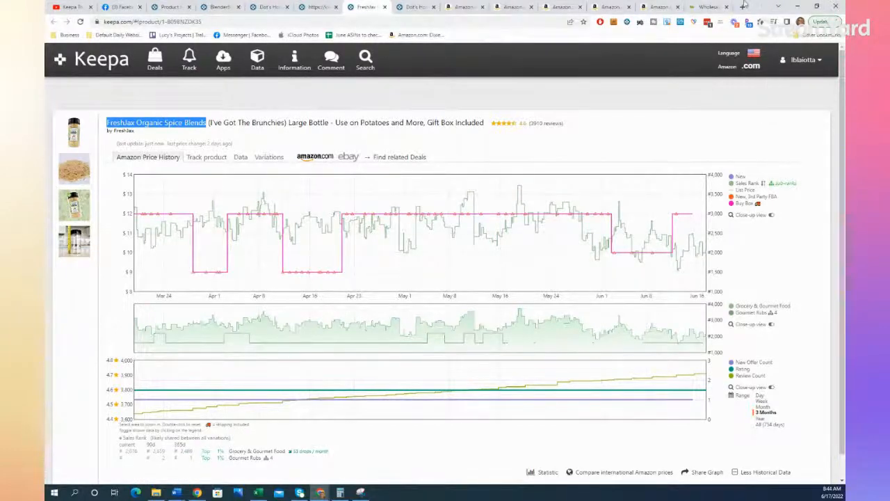
Step: Go back to the FreshJax wholesale page and copy its web address
left_click(707, 6)
left_click(497, 23)
key("ctrl+c")
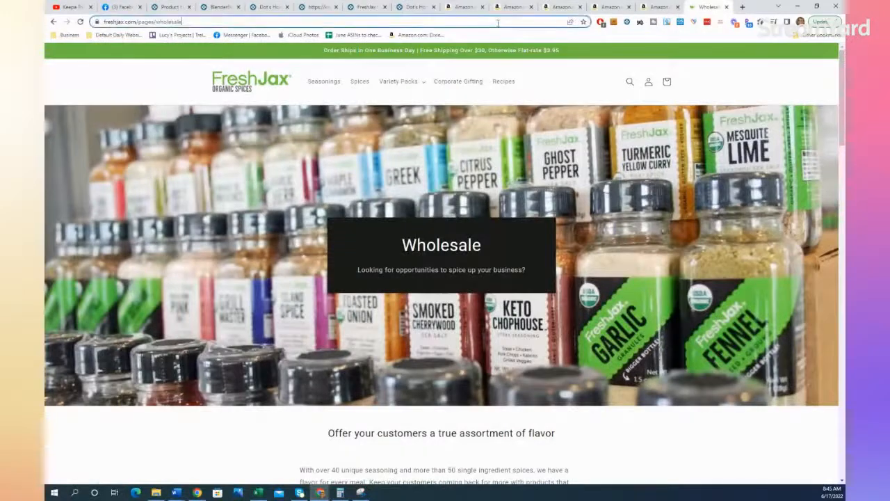
key("alt+Tab")
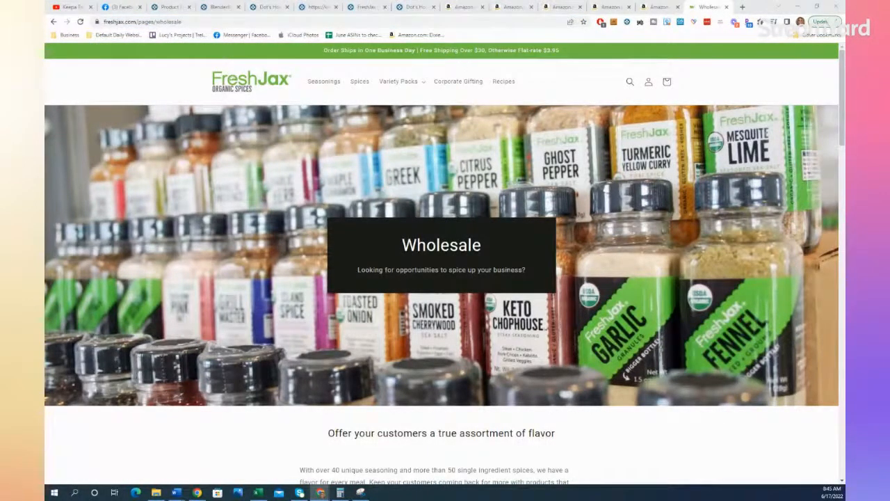
left_click(416, 7)
left_click(365, 7)
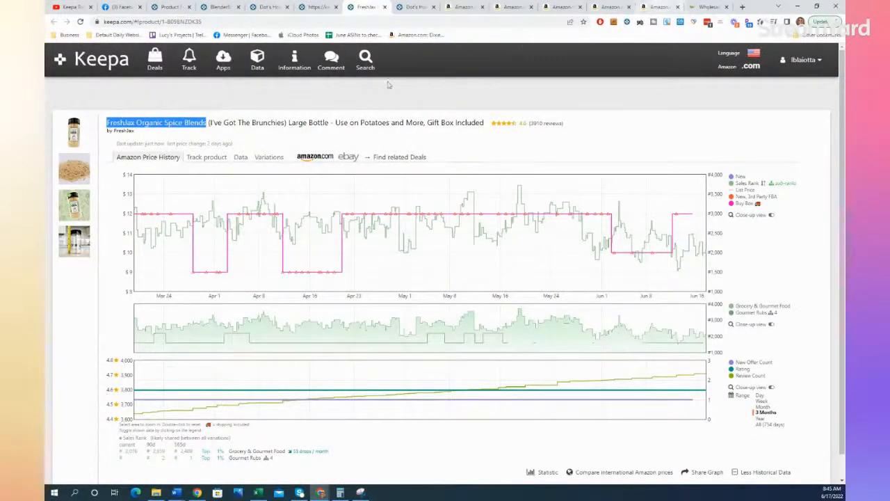
left_click(657, 7)
left_click(264, 53)
key("ctrl+v")
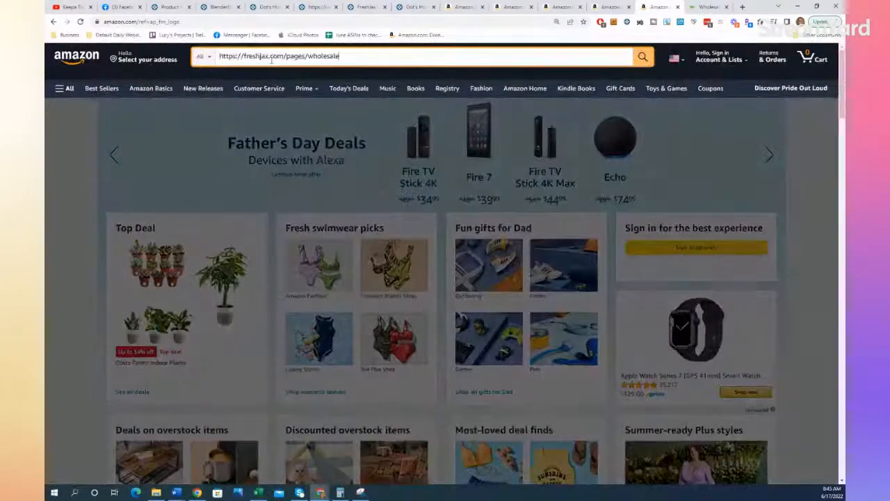
key("Return")
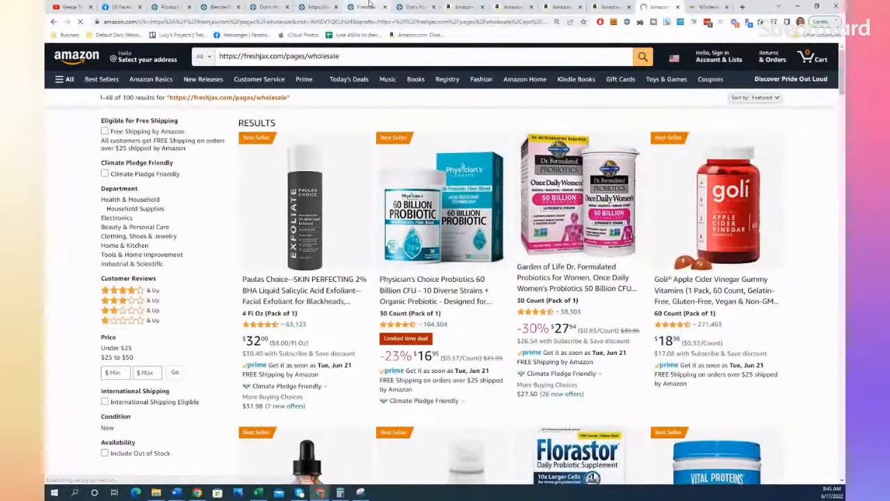
Step: Copy the product name "FreshJax Organic Spice Blends" from its Keepa page and search Amazon for it in place of the web address
left_click(364, 6)
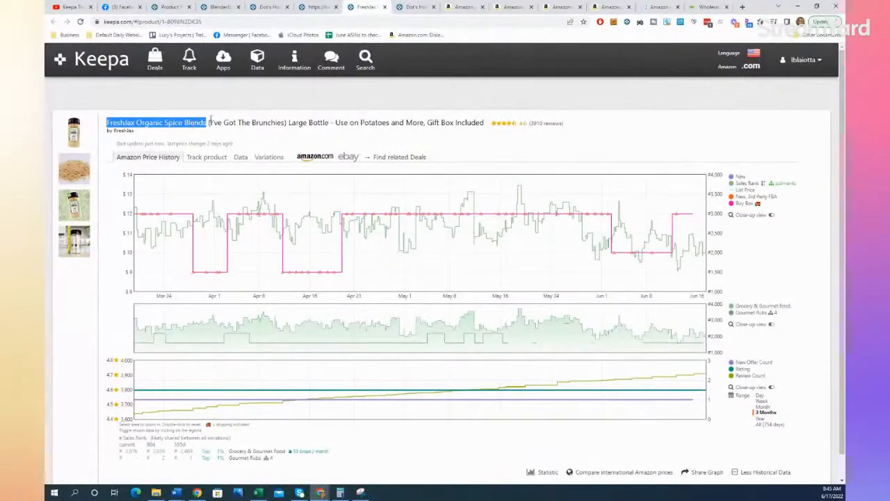
left_click(652, 6)
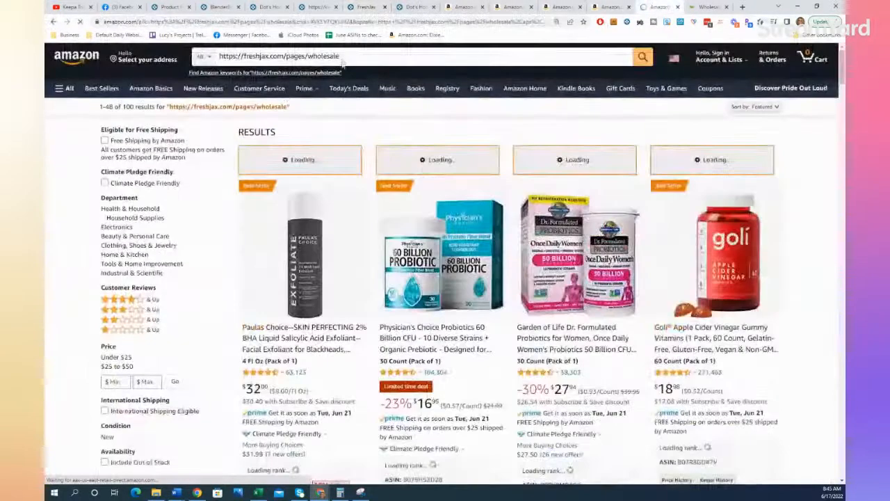
triple_click(342, 55)
triple_click(342, 54)
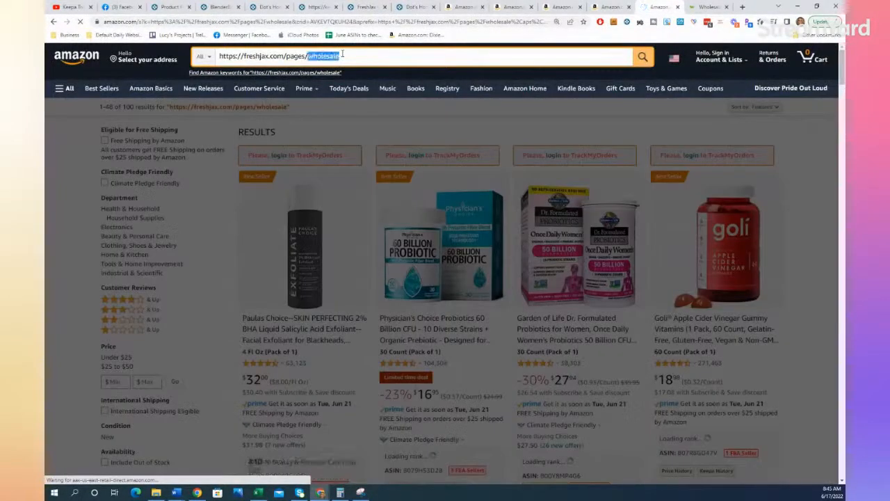
type("FreshJax Organic Spice Blends")
key("Return")
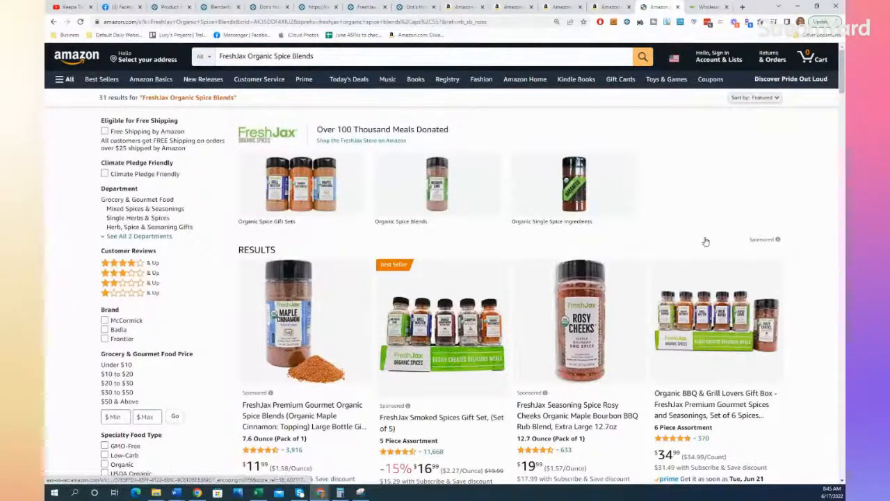
Step: Browse the FreshJax results and open the Organic Grill Master Burger Seasoning and Citrus Pepper bundle in a new tab
scroll(707, 241, "down", 1)
scroll(707, 241, "down", 3)
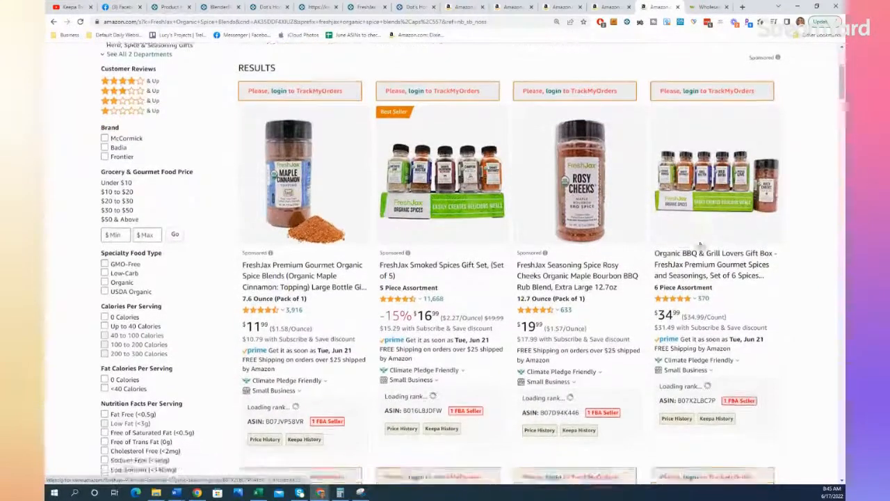
scroll(703, 246, "down", 2)
scroll(700, 246, "down", 7)
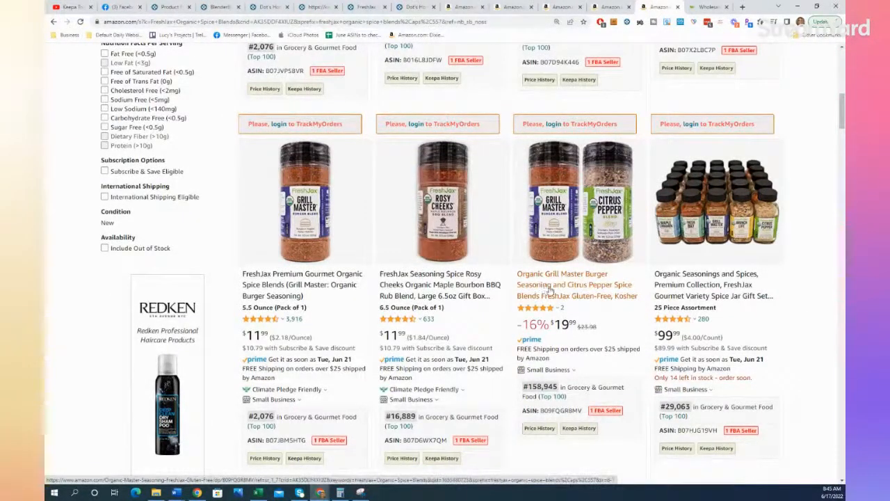
right_click(541, 289)
left_click(577, 293)
left_click(664, 7)
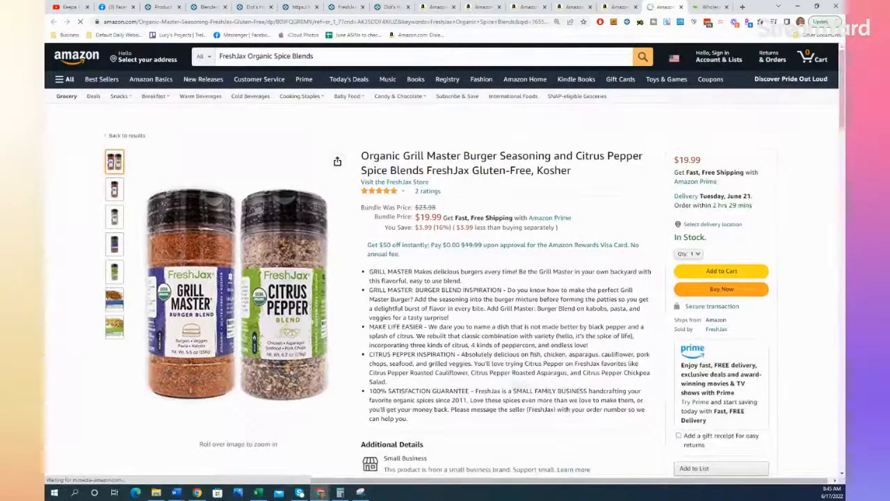
Step: Review the Grill Master and Citrus Pepper bundle's sales rank, offers, price and description
mouse_move(300, 351)
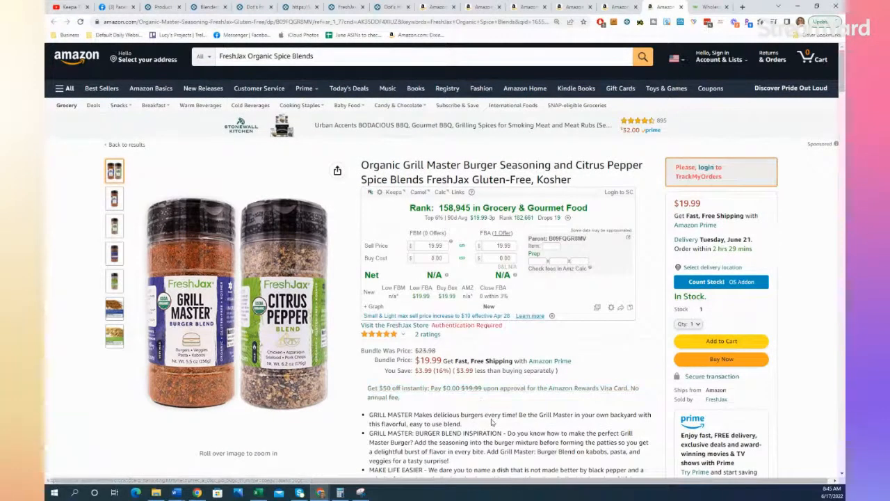
scroll(491, 418, "down", 1)
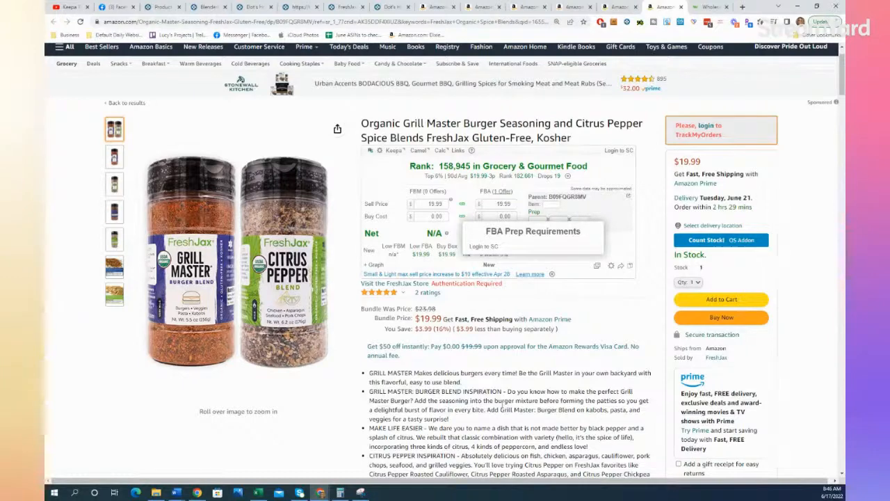
scroll(502, 402, "down", 1)
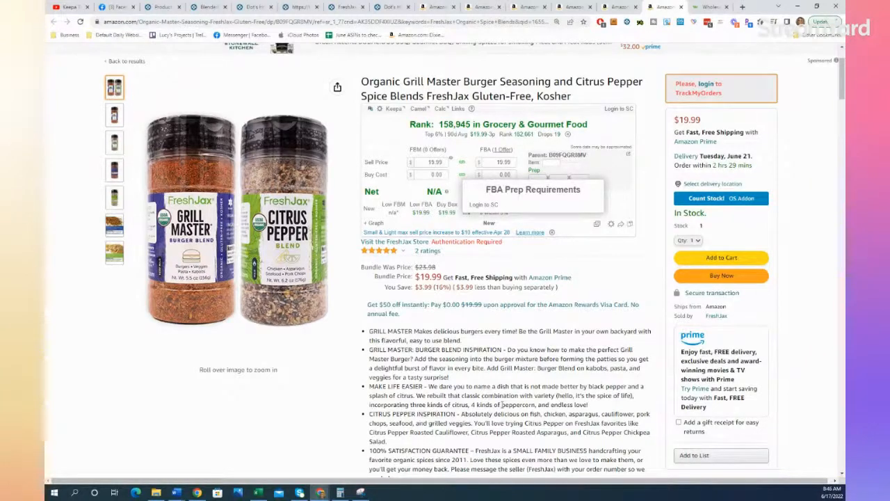
Step: Return to the FreshJax search results and open the three-pack Grilling Spice Gift Set for Beef in a new tab
left_click(624, 6)
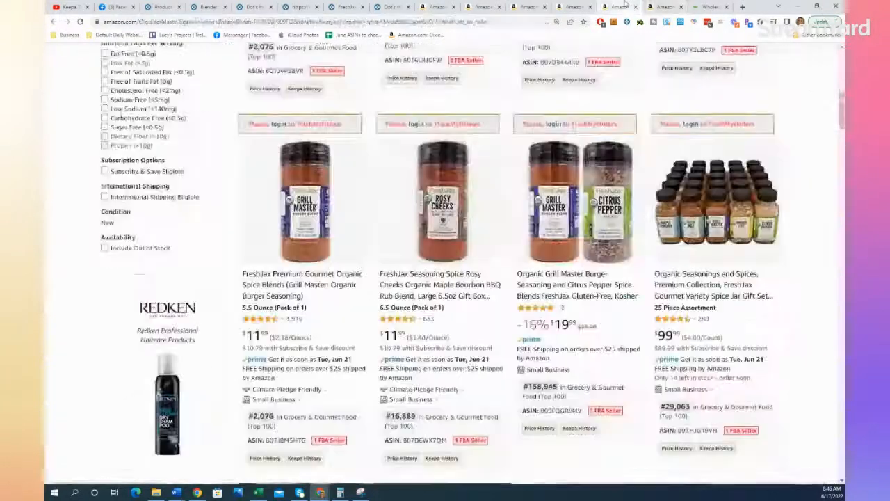
scroll(581, 216, "down", 8)
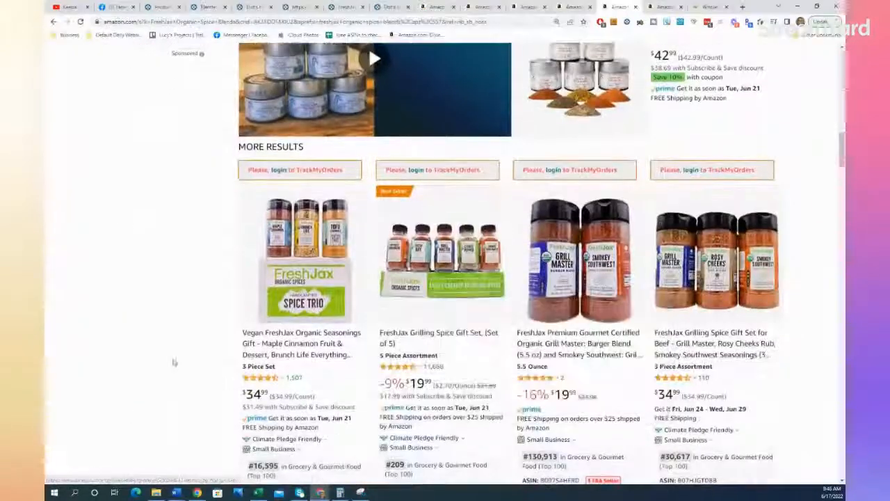
scroll(135, 350, "down", 2)
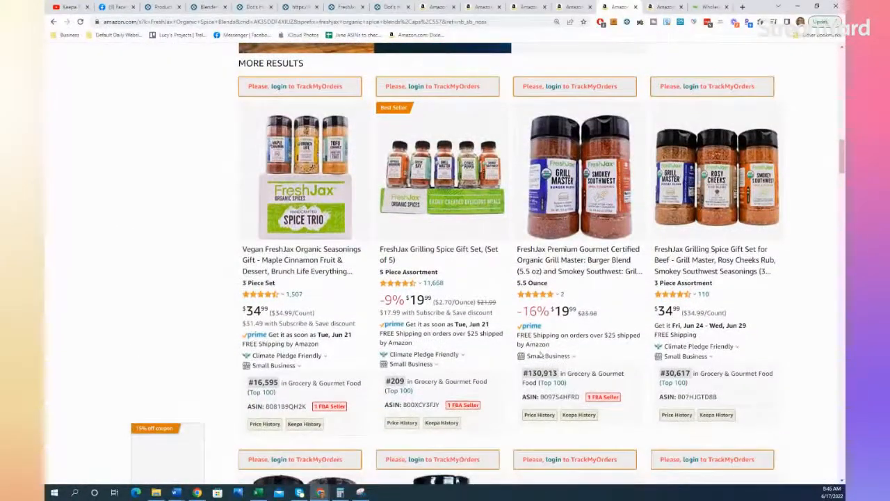
right_click(705, 274)
left_click(717, 277)
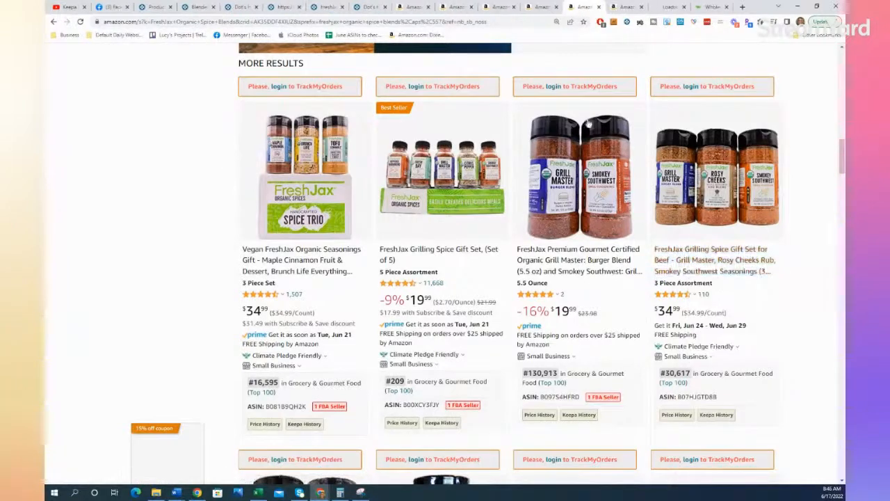
left_click(658, 6)
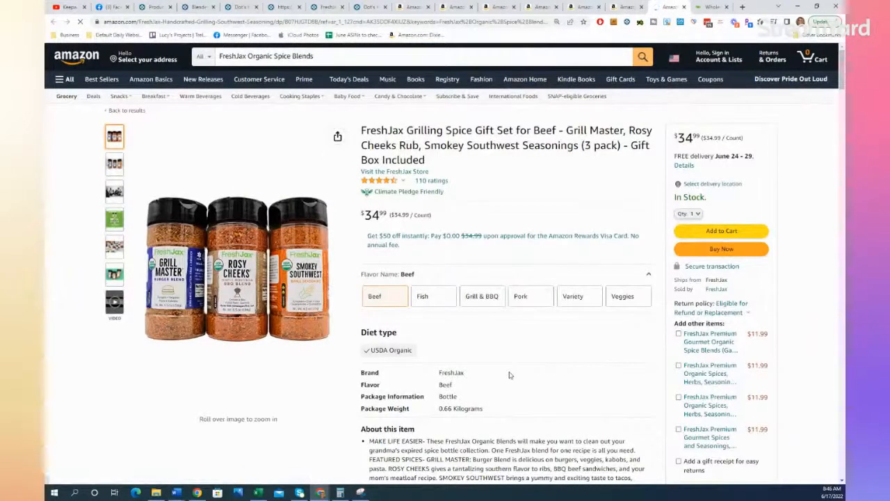
Step: Examine the beef gift set's product details, sales rank, offers and flavor variations
scroll(509, 375, "down", 2)
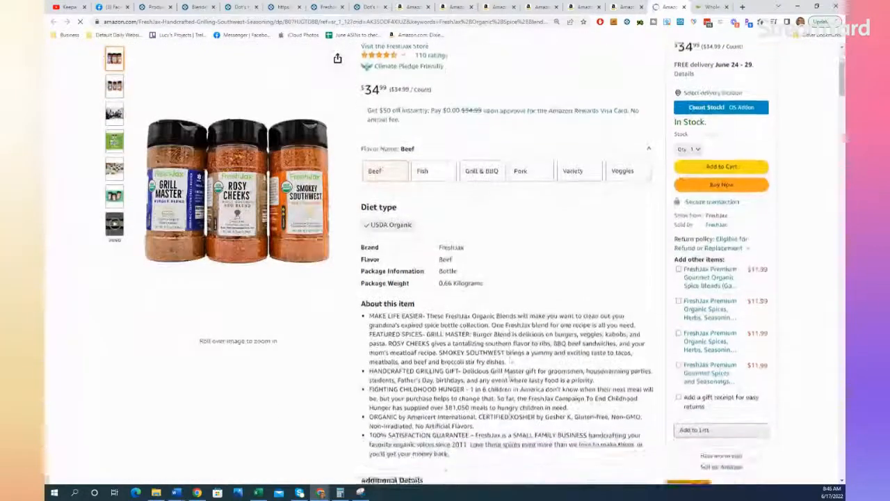
scroll(513, 375, "down", 3)
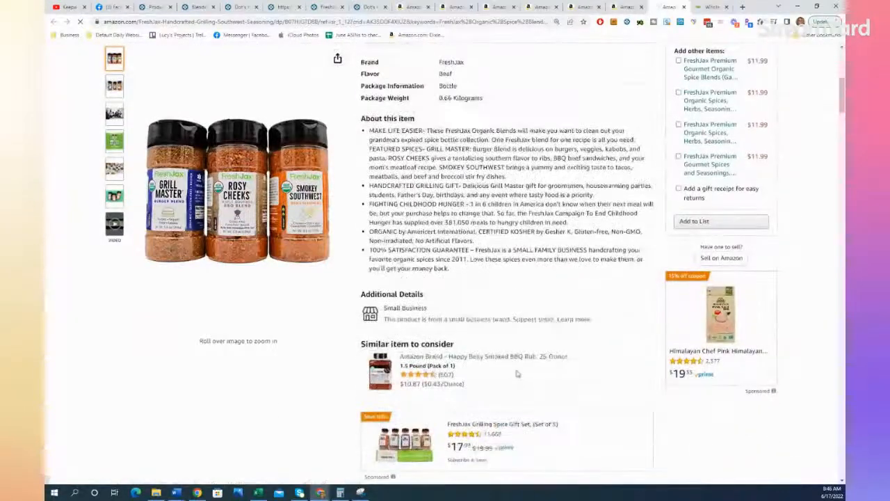
scroll(517, 374, "up", 5)
scroll(535, 354, "up", 1)
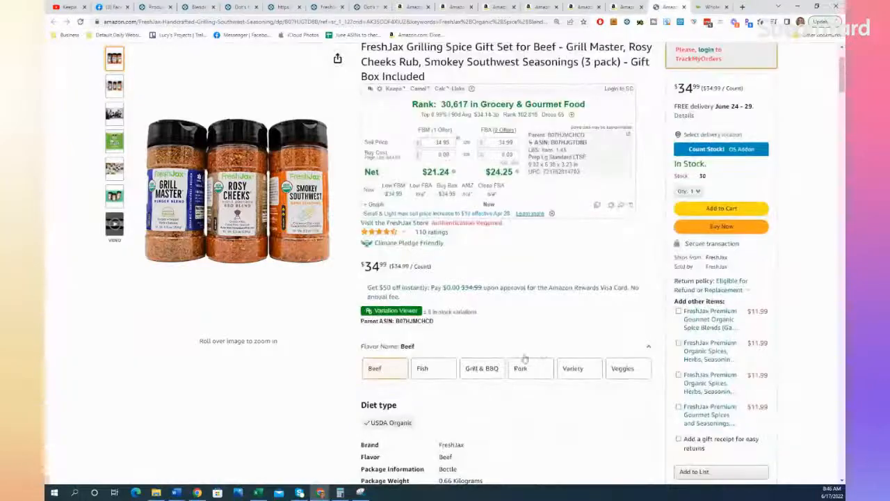